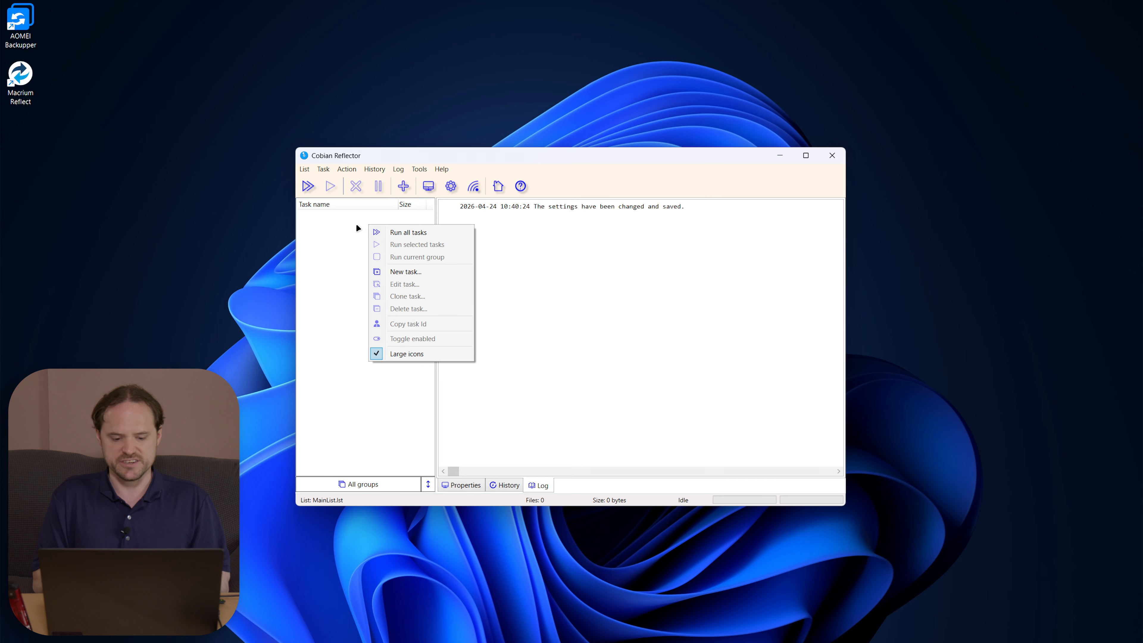
Step: Create a new task and name it 'backup'
{"action": "left_click", "coordinate": [440, 274]}
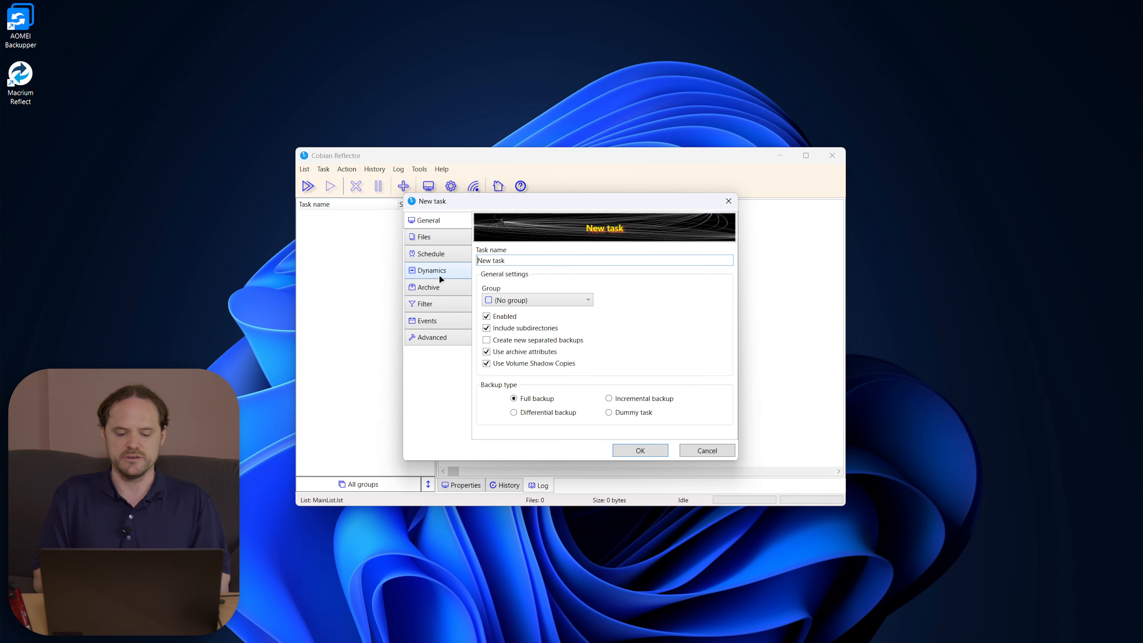
{"action": "key", "text": "ctrl+a"}
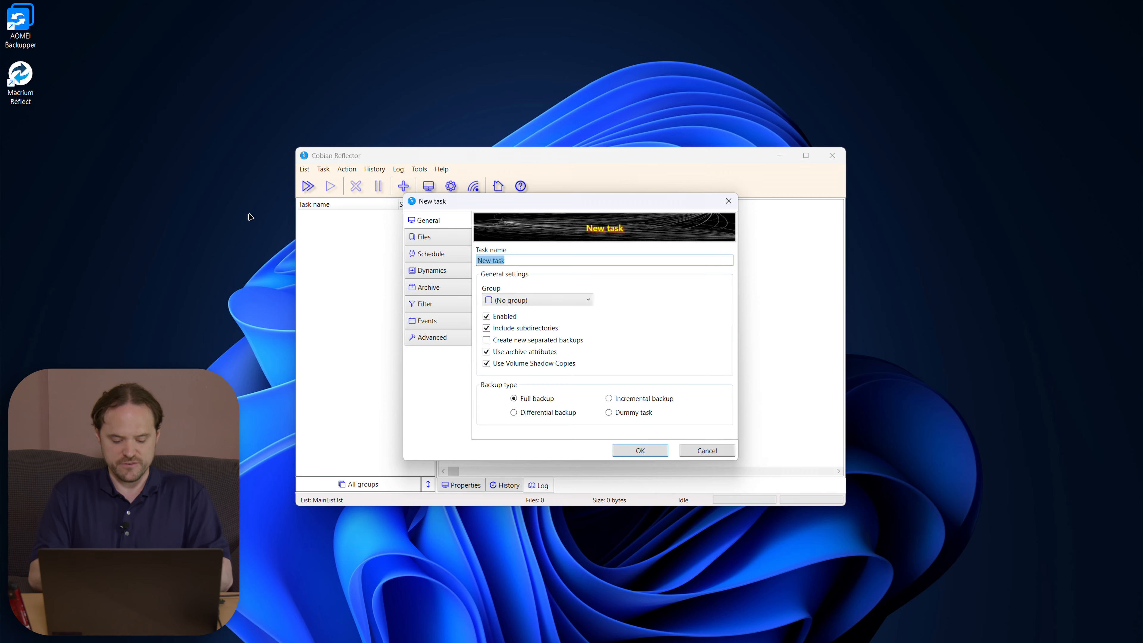
{"action": "type", "text": "backup"}
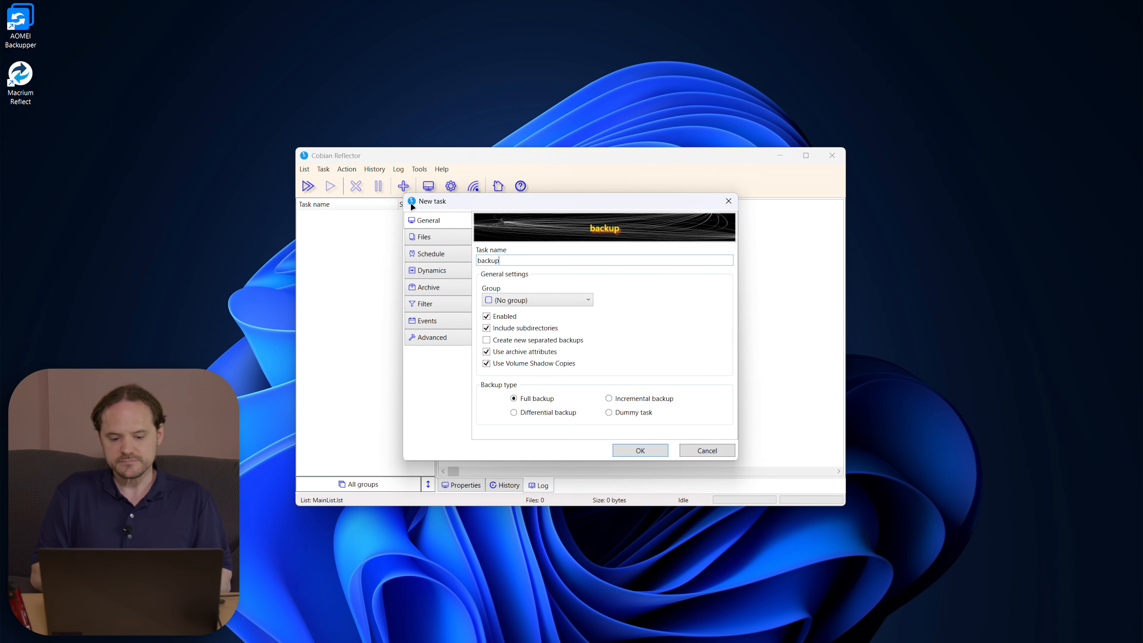
Step: Add C:\Program Files\VSTPlugins as the first source directory
{"action": "left_click", "coordinate": [437, 236]}
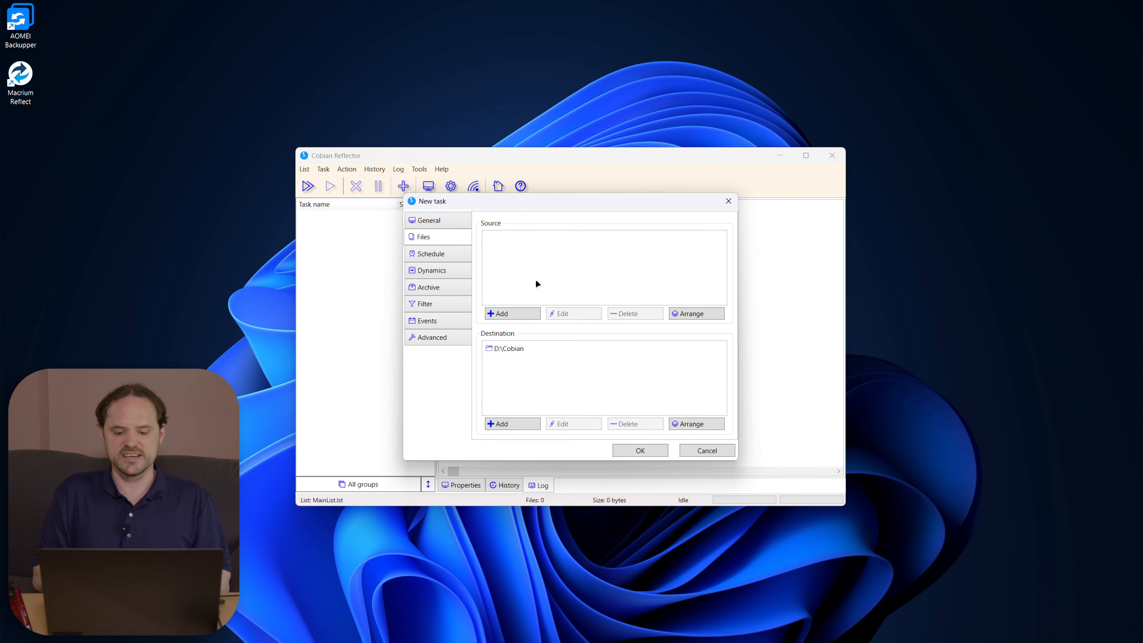
{"action": "left_click", "coordinate": [518, 318]}
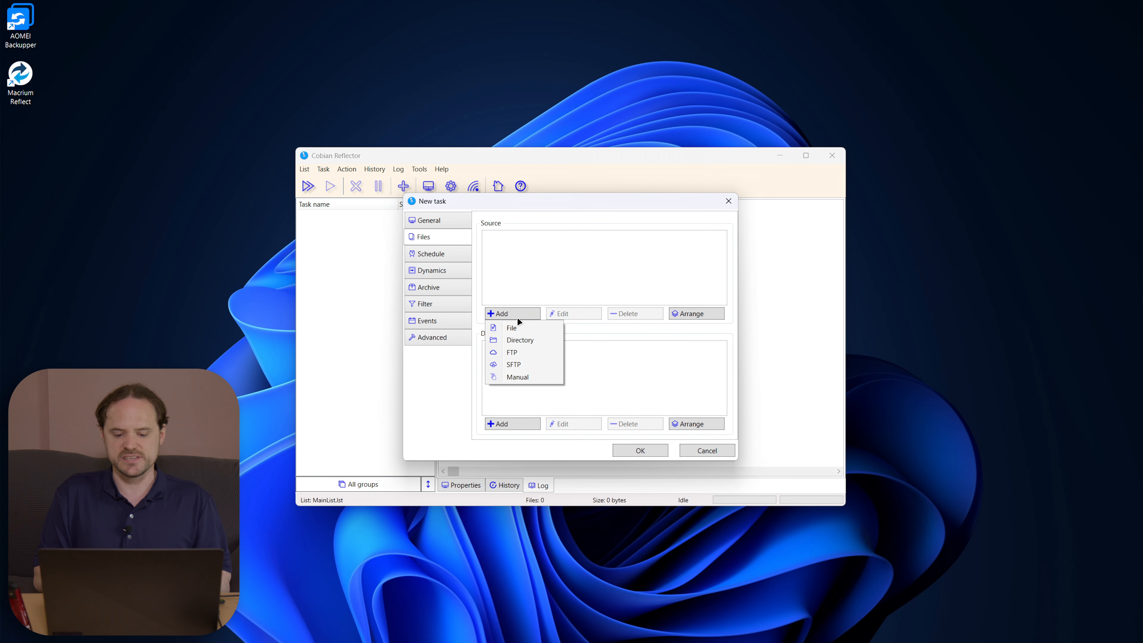
{"action": "left_click", "coordinate": [521, 341]}
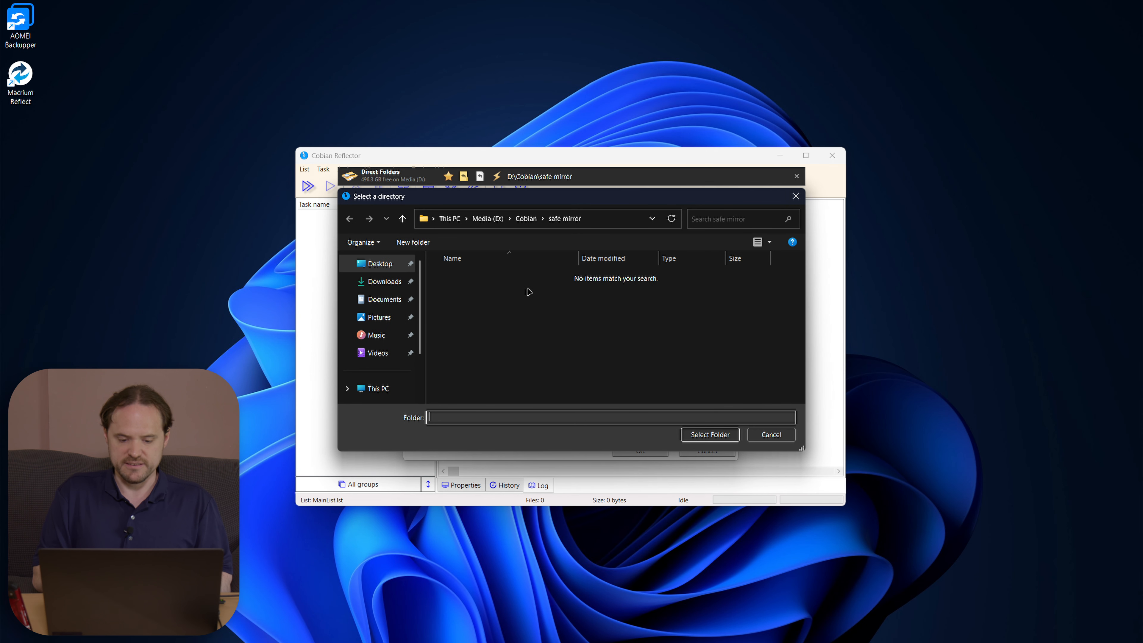
{"action": "left_click", "coordinate": [378, 388]}
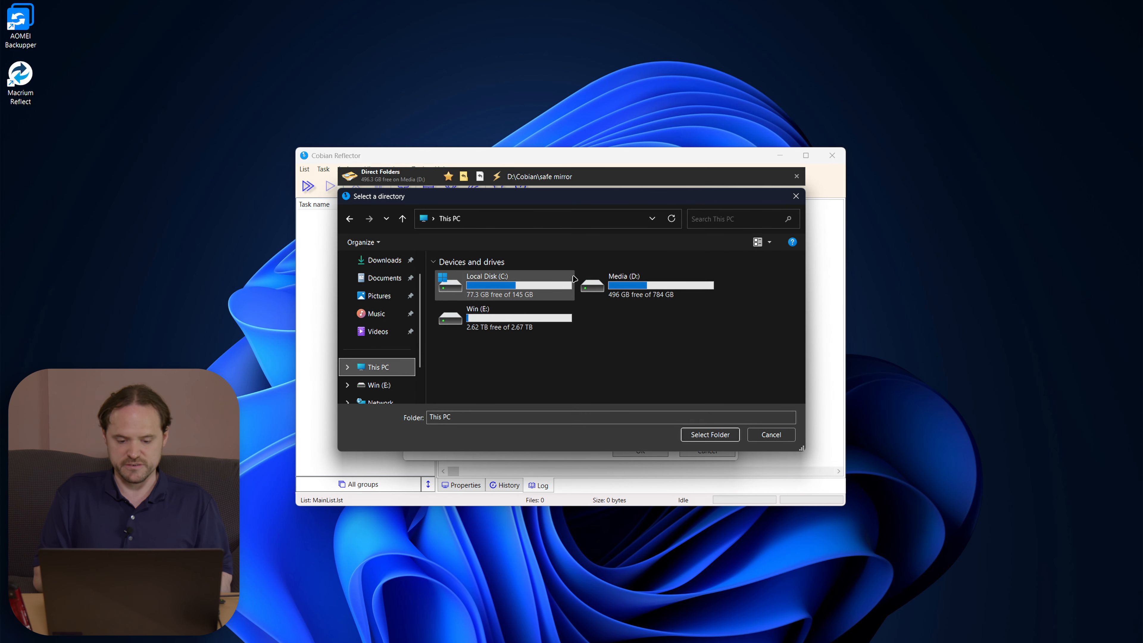
{"action": "left_click", "coordinate": [545, 283]}
{"action": "double_click", "coordinate": [544, 283]}
{"action": "double_click", "coordinate": [485, 326]}
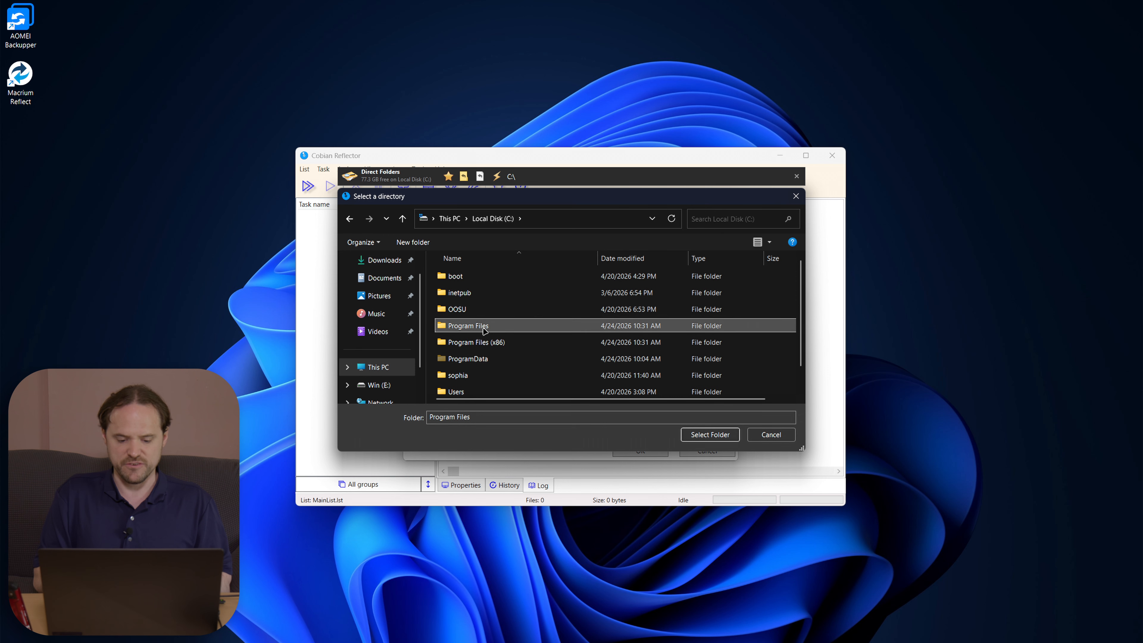
{"action": "scroll", "coordinate": [484, 331], "scroll_direction": "down", "scroll_amount": 6}
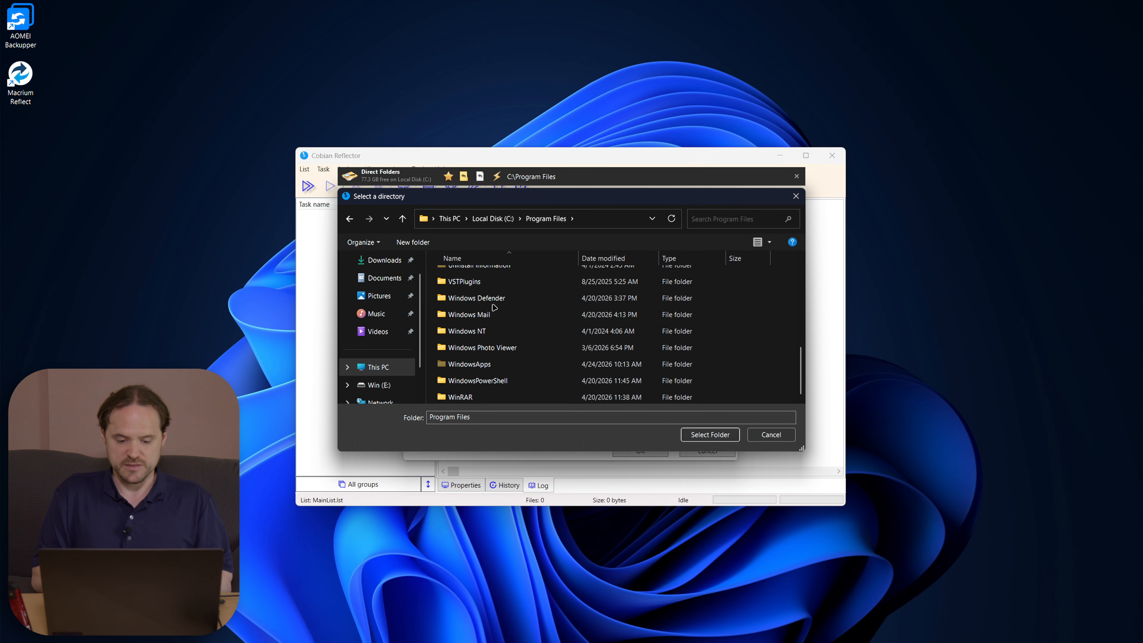
{"action": "double_click", "coordinate": [464, 281]}
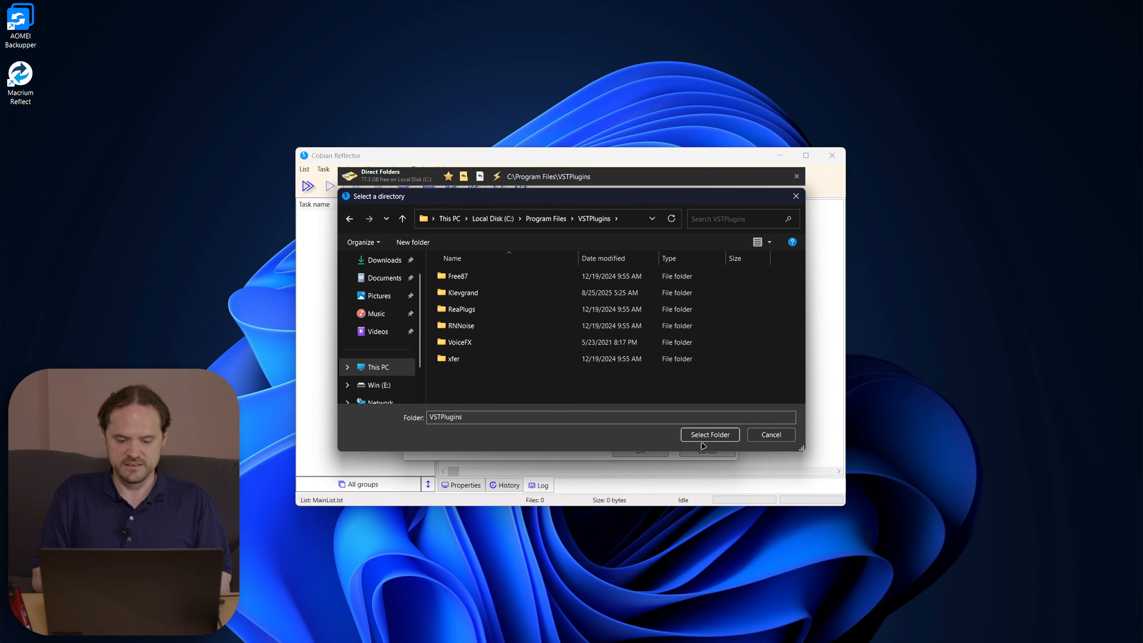
{"action": "left_click", "coordinate": [702, 427]}
Step: Add C:\Program Files (x86)\VSTPlugins as a second source directory
{"action": "left_click", "coordinate": [507, 312]}
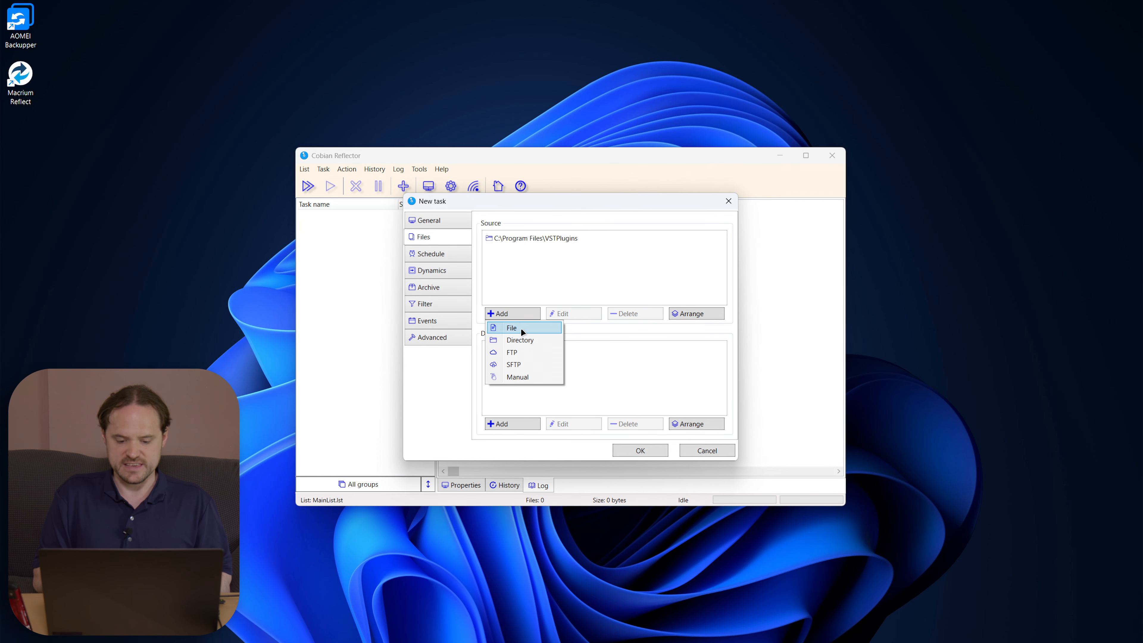
{"action": "left_click", "coordinate": [526, 334]}
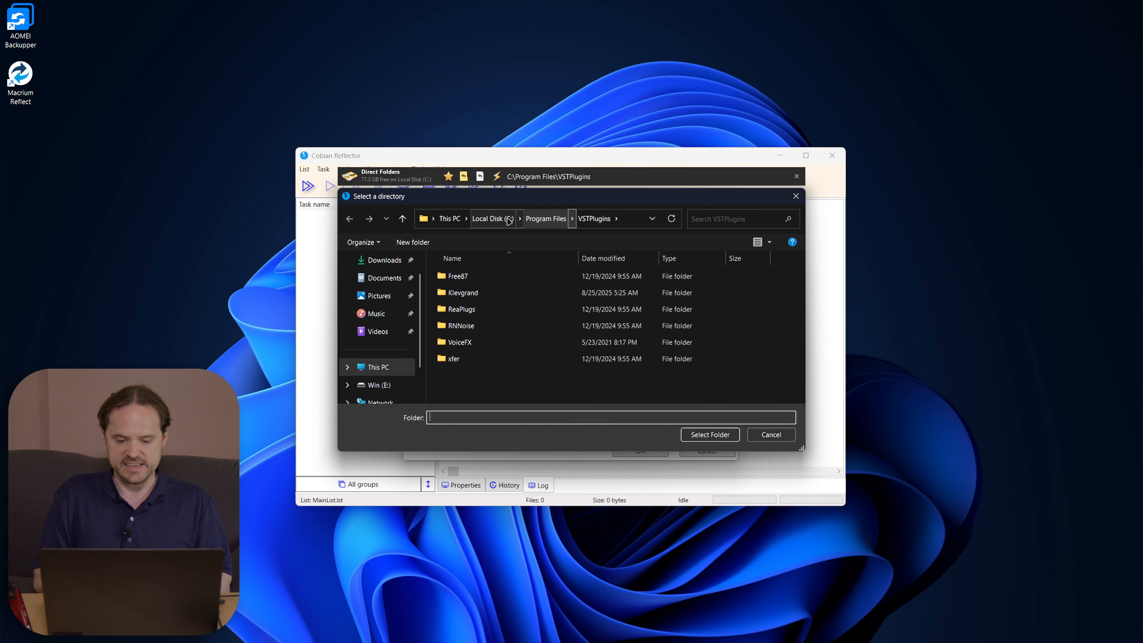
{"action": "left_click", "coordinate": [493, 218]}
{"action": "double_click", "coordinate": [493, 343]}
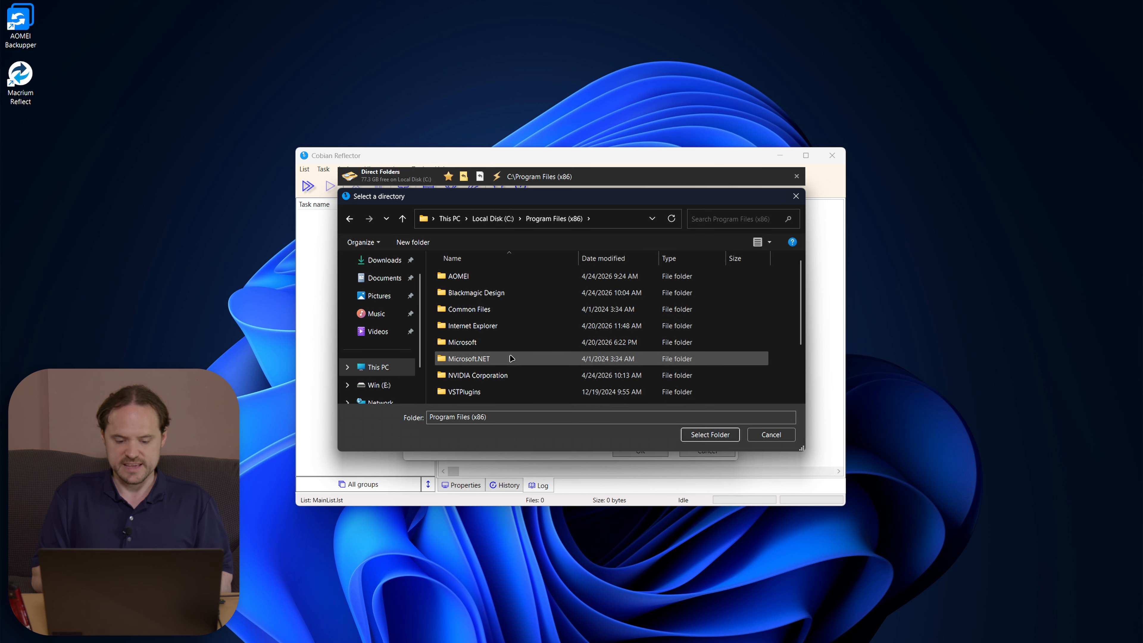
{"action": "scroll", "coordinate": [484, 356], "scroll_direction": "down", "scroll_amount": 2}
{"action": "double_click", "coordinate": [465, 311]}
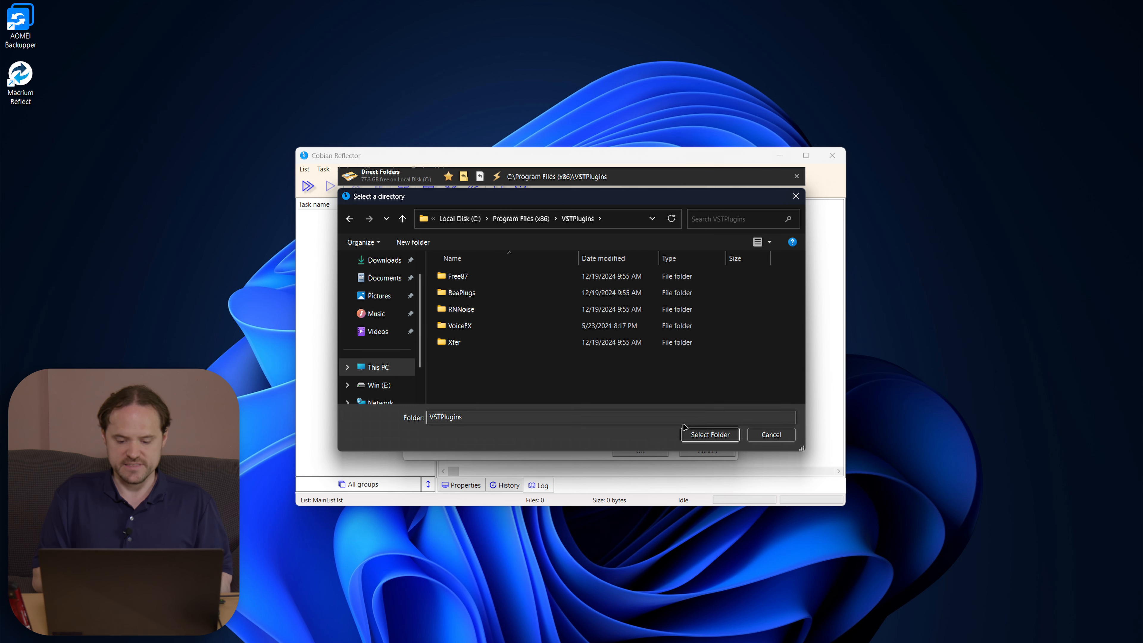
{"action": "left_click", "coordinate": [710, 435]}
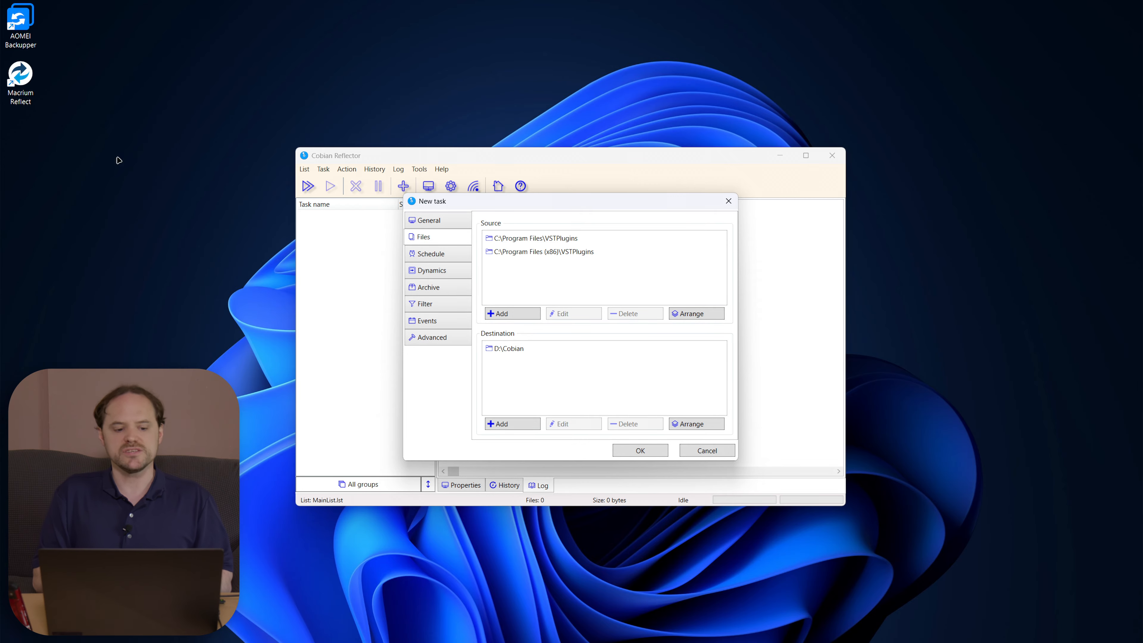
Step: Open appdata via Run and browse to AppData\Roaming, where Blackmagic Design lives
{"action": "right_click", "coordinate": [141, 215]}
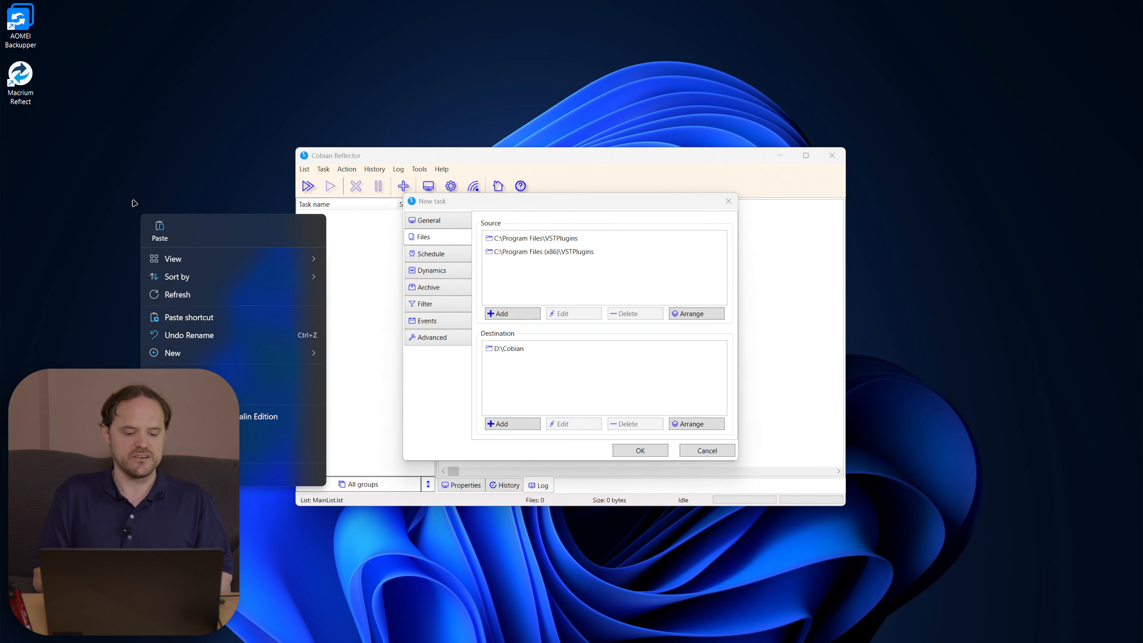
{"action": "left_click", "coordinate": [127, 186]}
{"action": "key", "text": "super+r"}
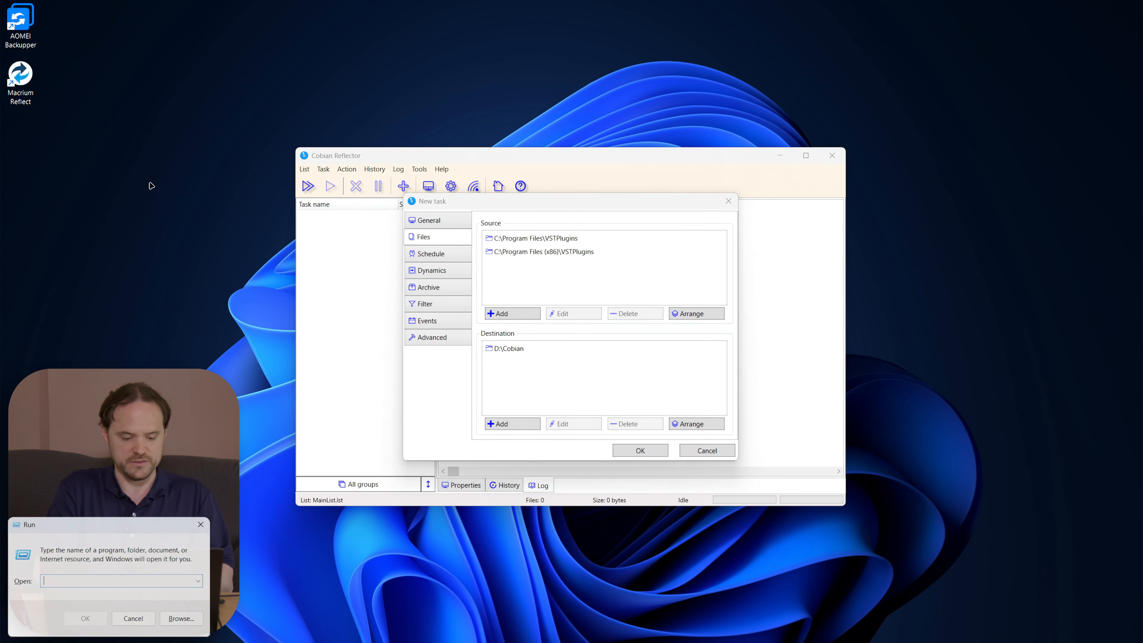
{"action": "type", "text": "appdata"}
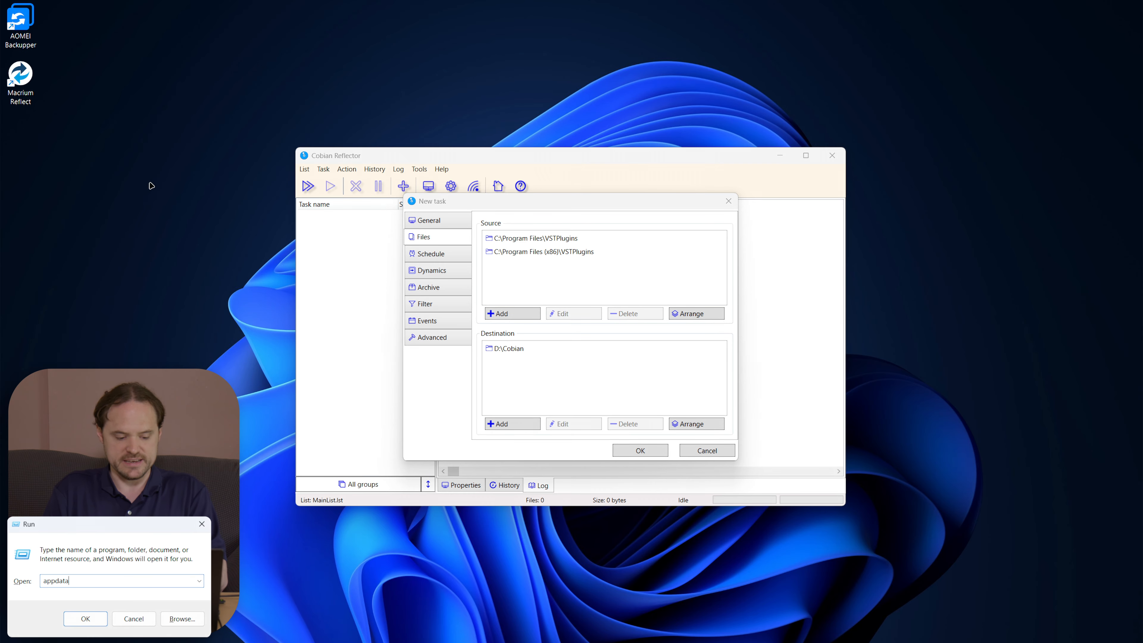
{"action": "key", "text": "Return"}
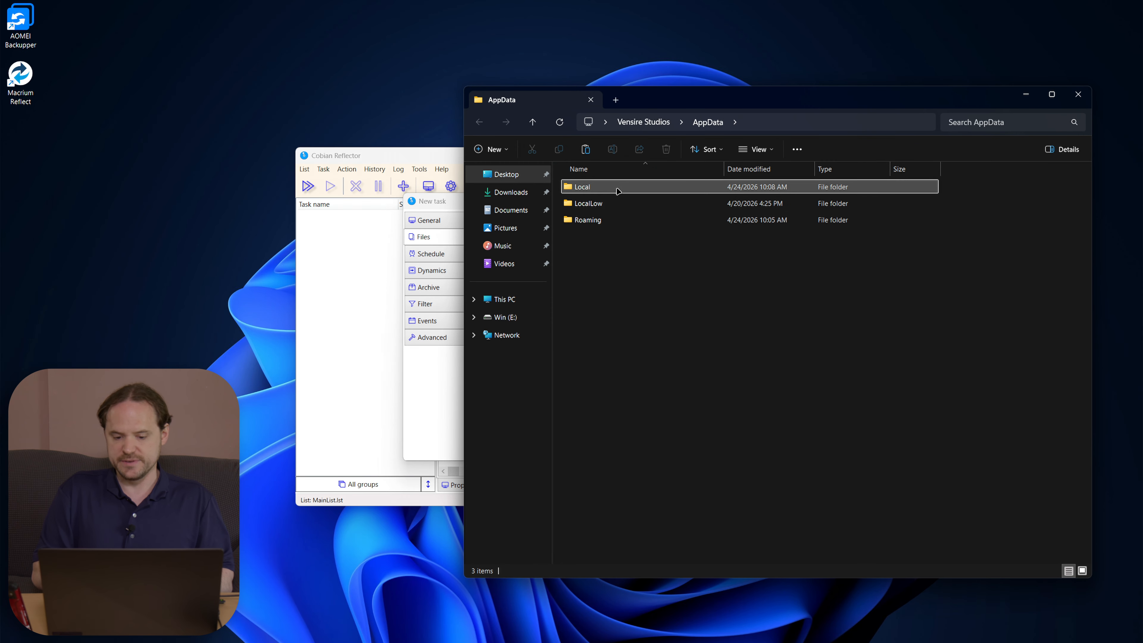
{"action": "mouse_move", "coordinate": [618, 191]}
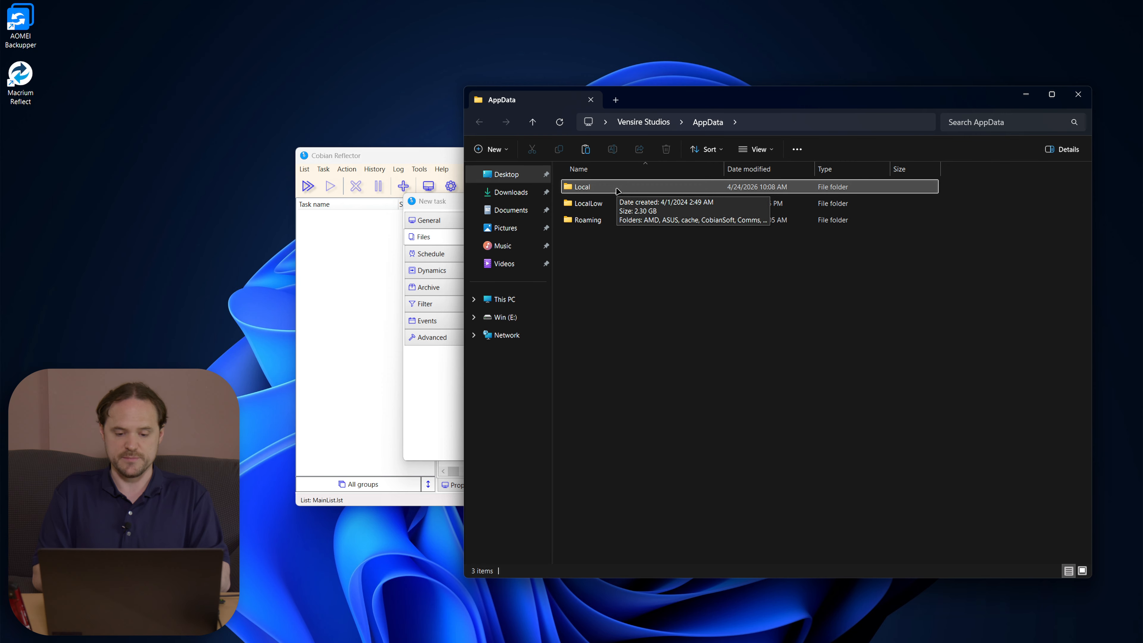
{"action": "double_click", "coordinate": [618, 191]}
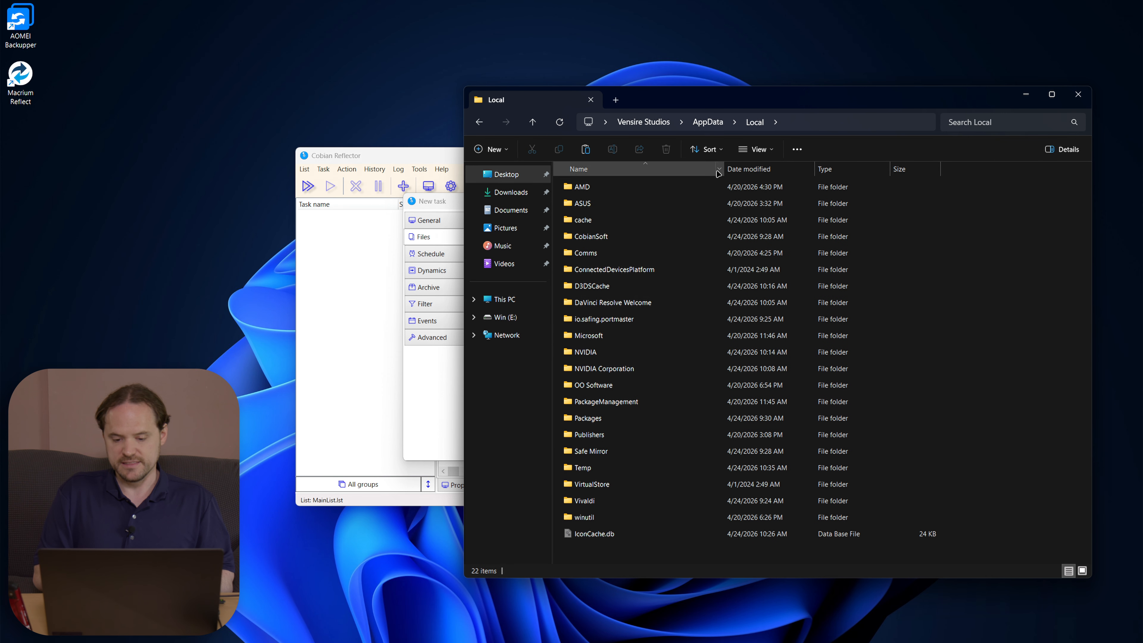
{"action": "left_click", "coordinate": [711, 124]}
{"action": "double_click", "coordinate": [595, 225]}
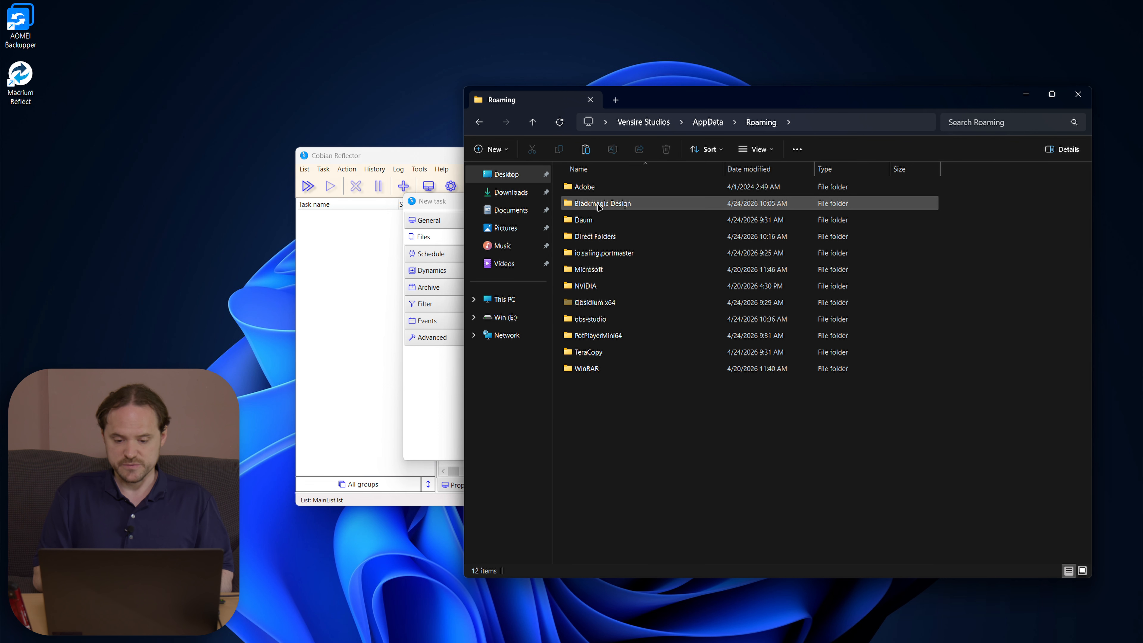
Step: Add the Blackmagic Design folder from AppData\Roaming as a third source directory
{"action": "left_click", "coordinate": [440, 204]}
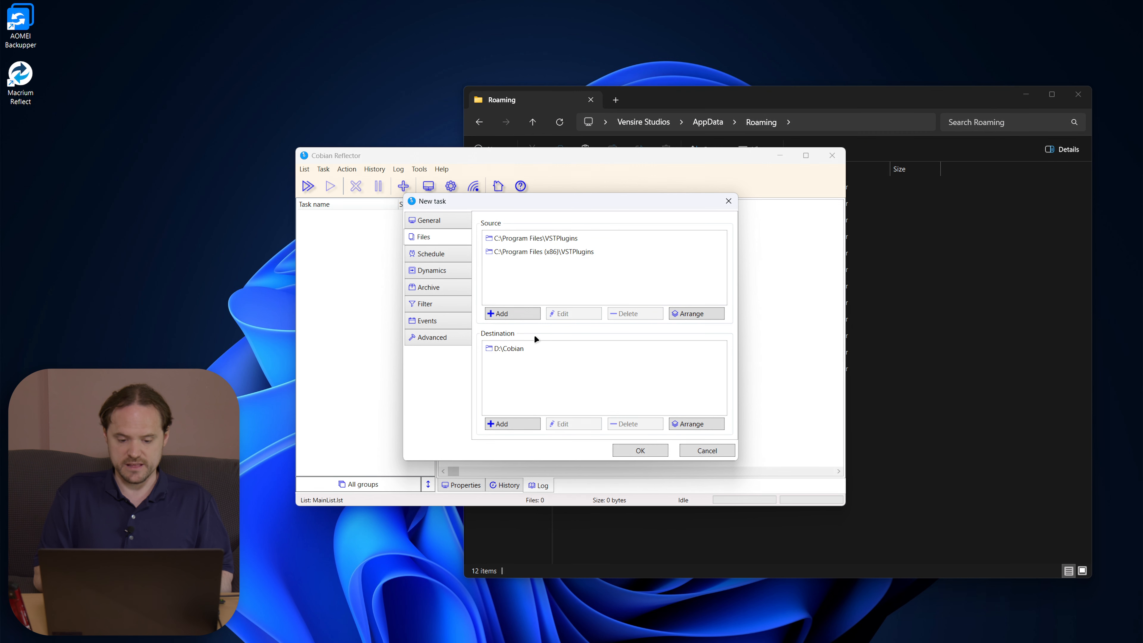
{"action": "left_click", "coordinate": [518, 314]}
{"action": "left_click", "coordinate": [513, 340]}
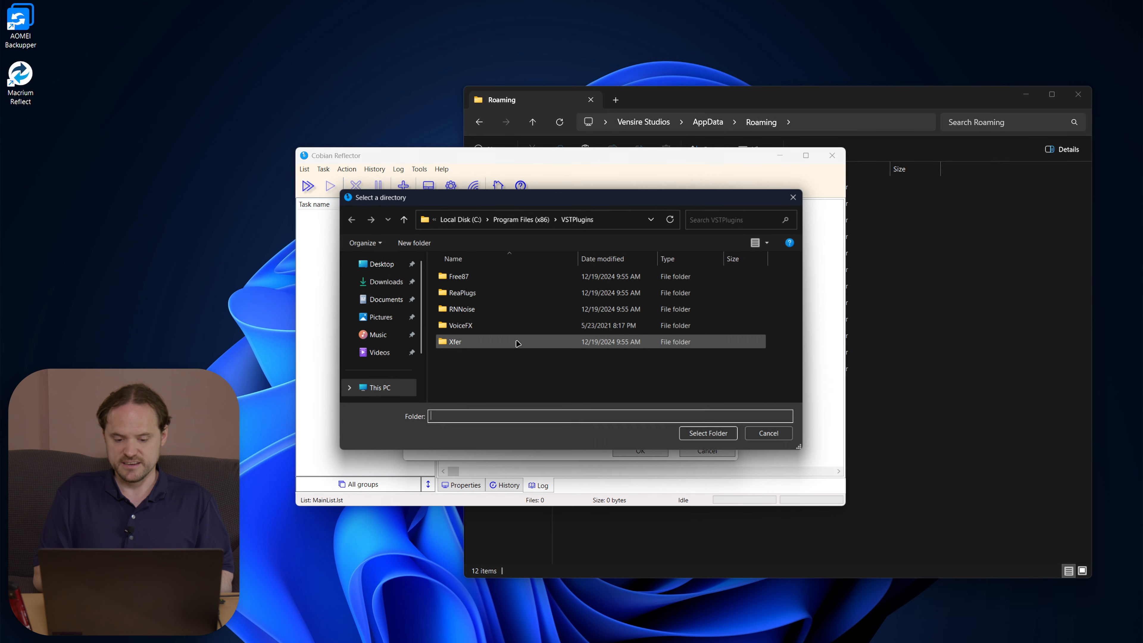
{"action": "left_click", "coordinate": [971, 323]}
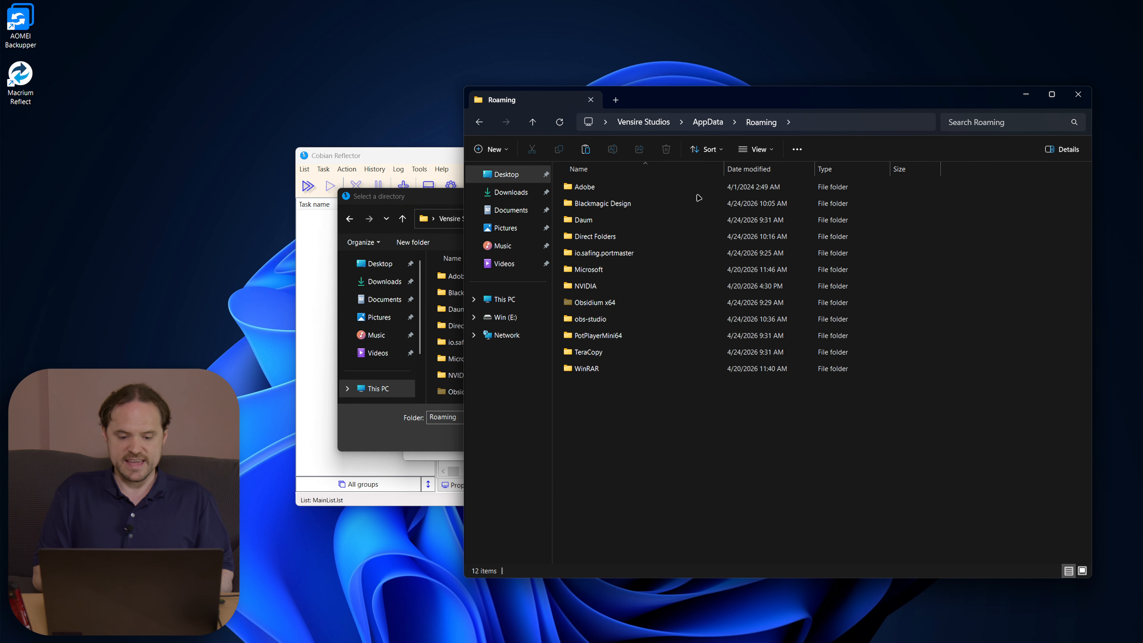
{"action": "left_click", "coordinate": [412, 201]}
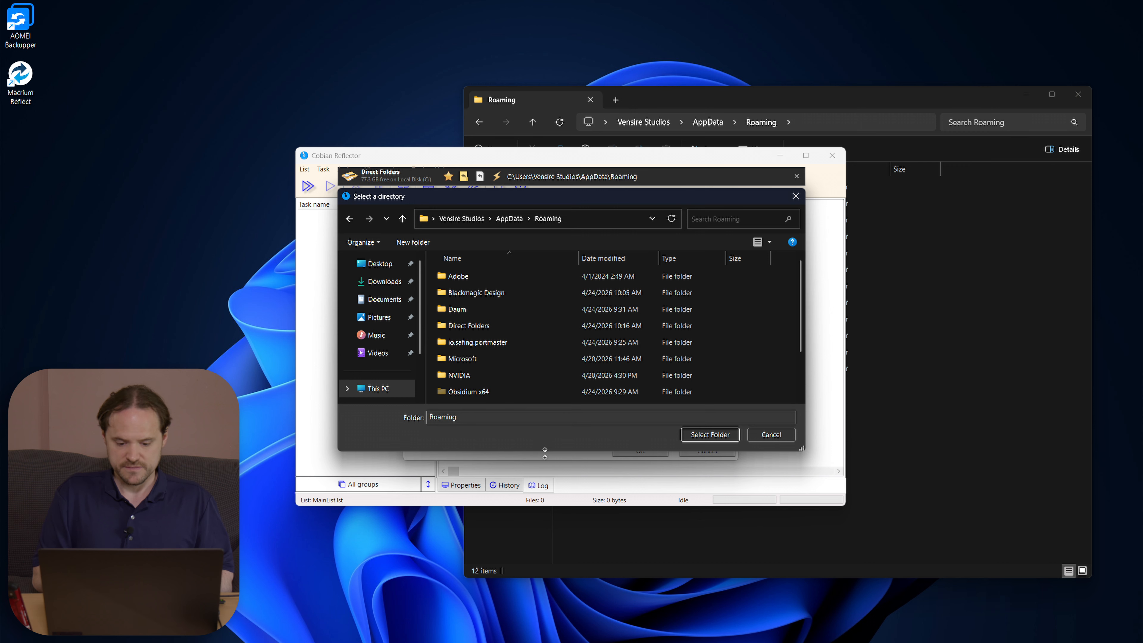
{"action": "left_click_drag", "start_coordinate": [545, 453], "coordinate": [545, 560]}
{"action": "left_click", "coordinate": [949, 373]}
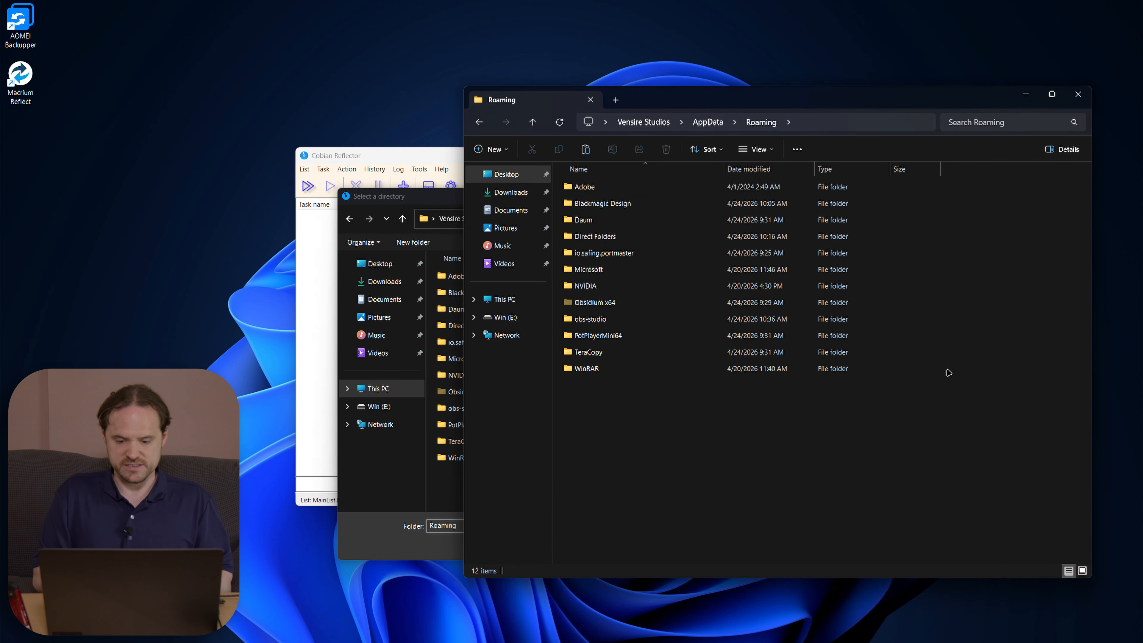
{"action": "left_click", "coordinate": [416, 199]}
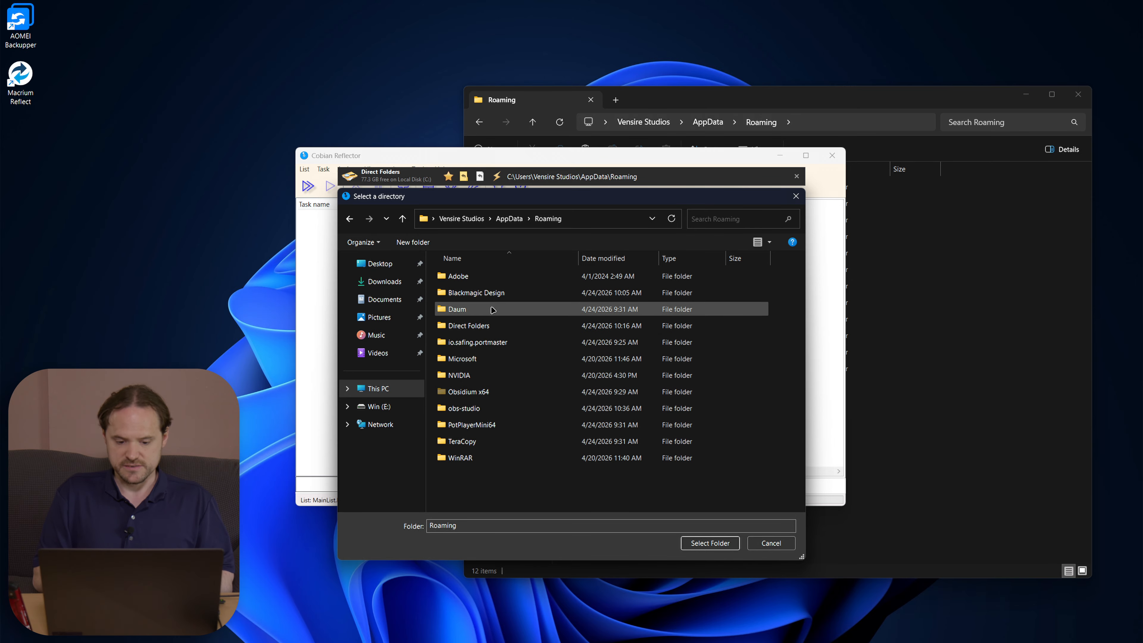
{"action": "double_click", "coordinate": [477, 293]}
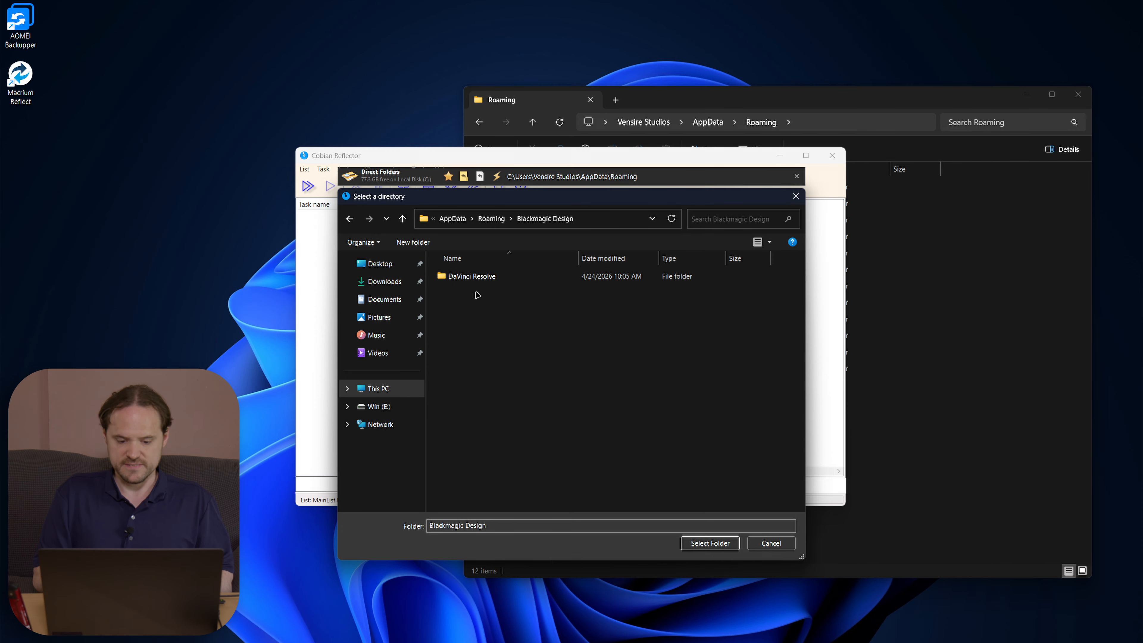
{"action": "left_click", "coordinate": [703, 543]}
Step: Review the source entries and confirm D:\Cobian remains the destination
{"action": "double_click", "coordinate": [346, 108]}
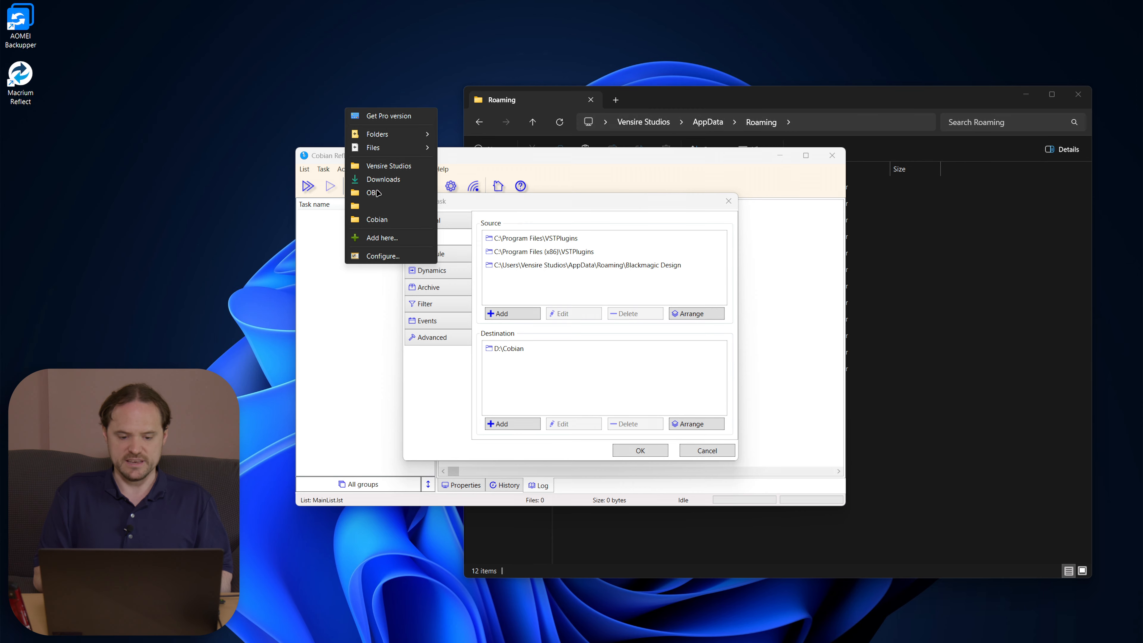
{"action": "left_click", "coordinate": [240, 18]}
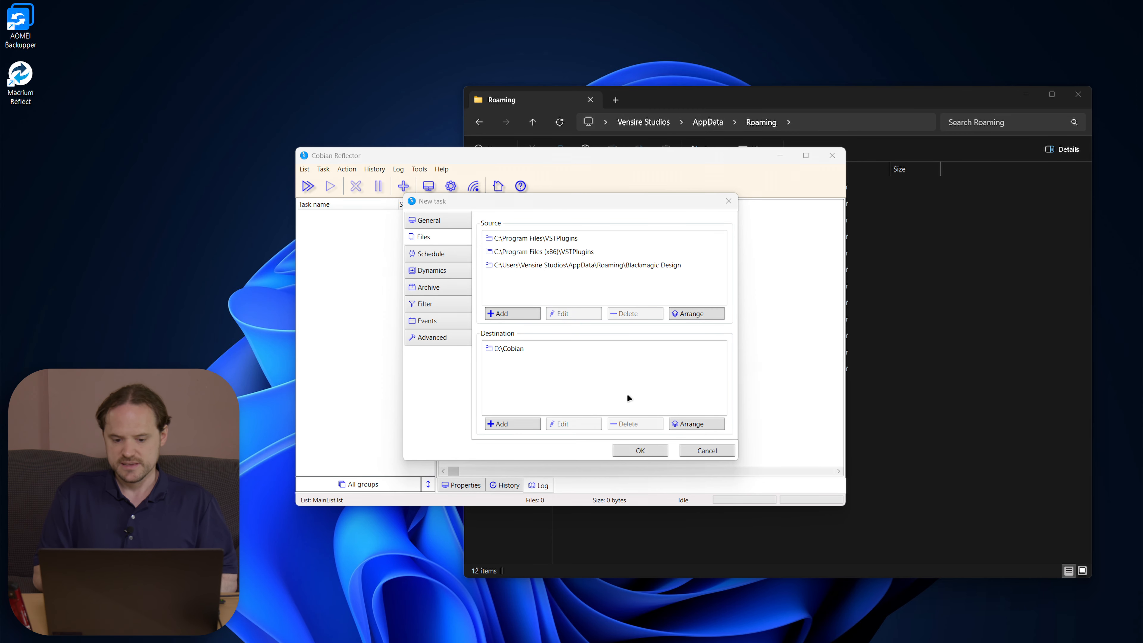
{"action": "left_click", "coordinate": [571, 266]}
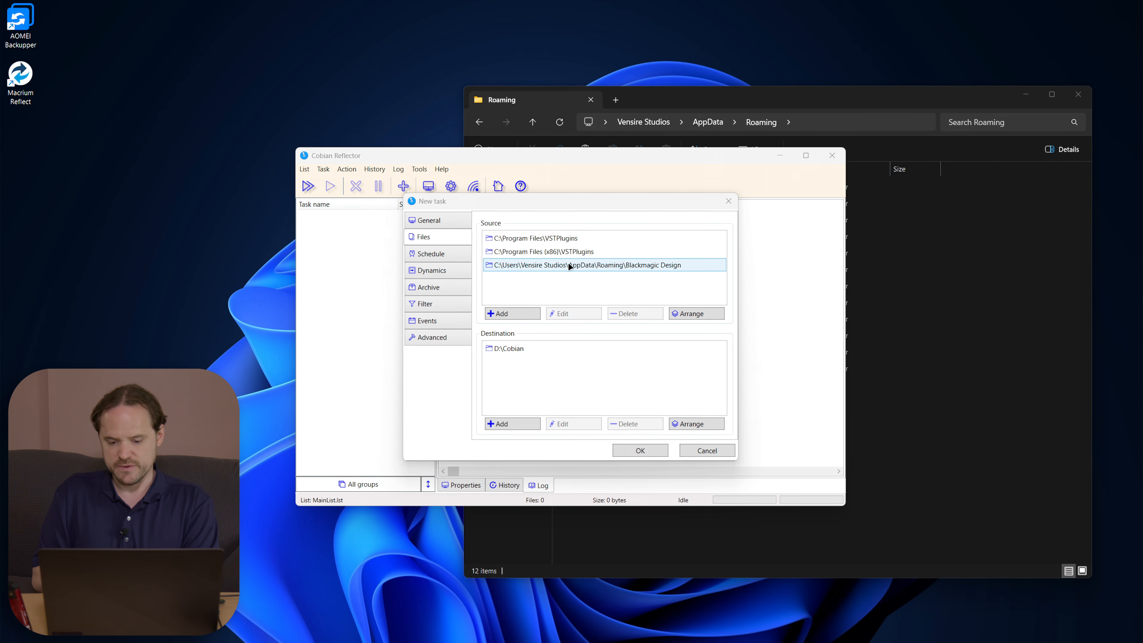
{"action": "left_click", "coordinate": [518, 349]}
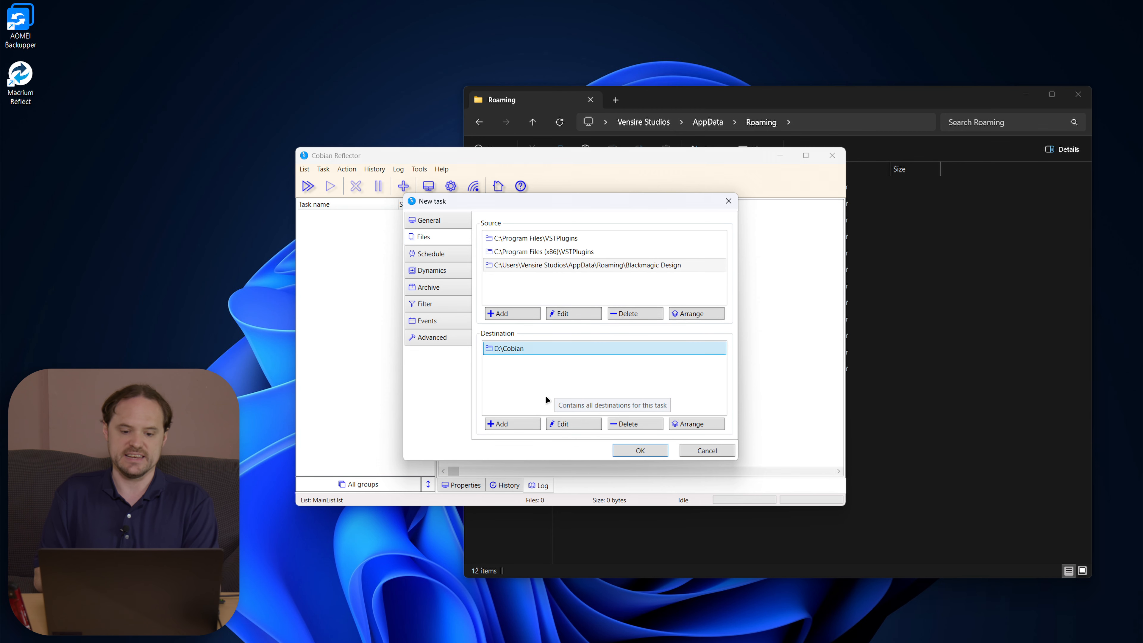
{"action": "left_click", "coordinate": [513, 423]}
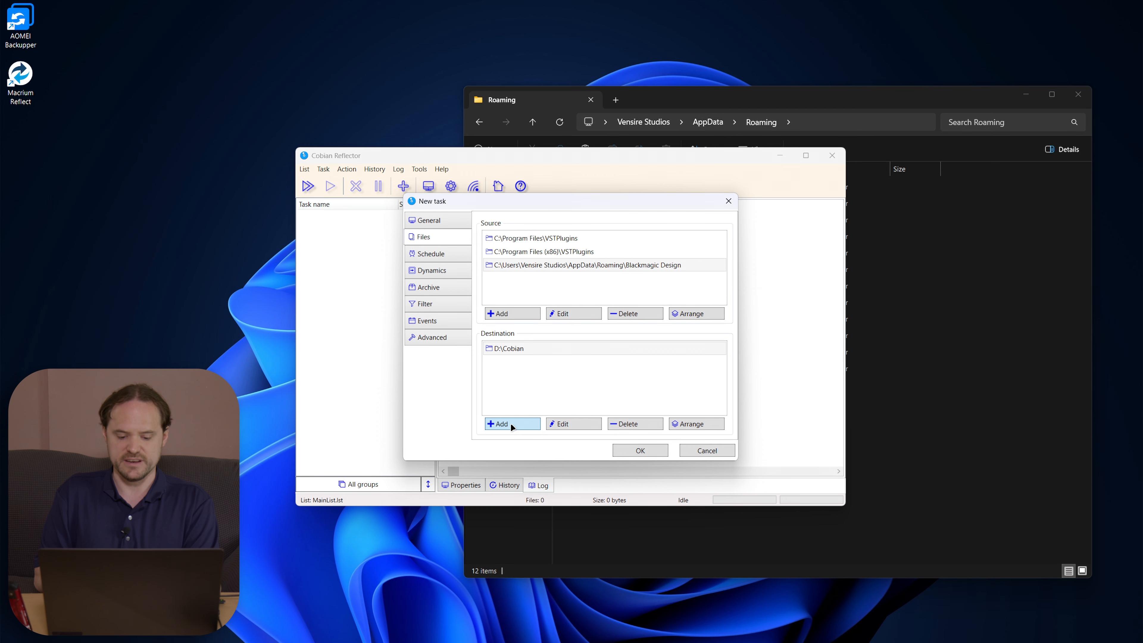
{"action": "left_click", "coordinate": [524, 376]}
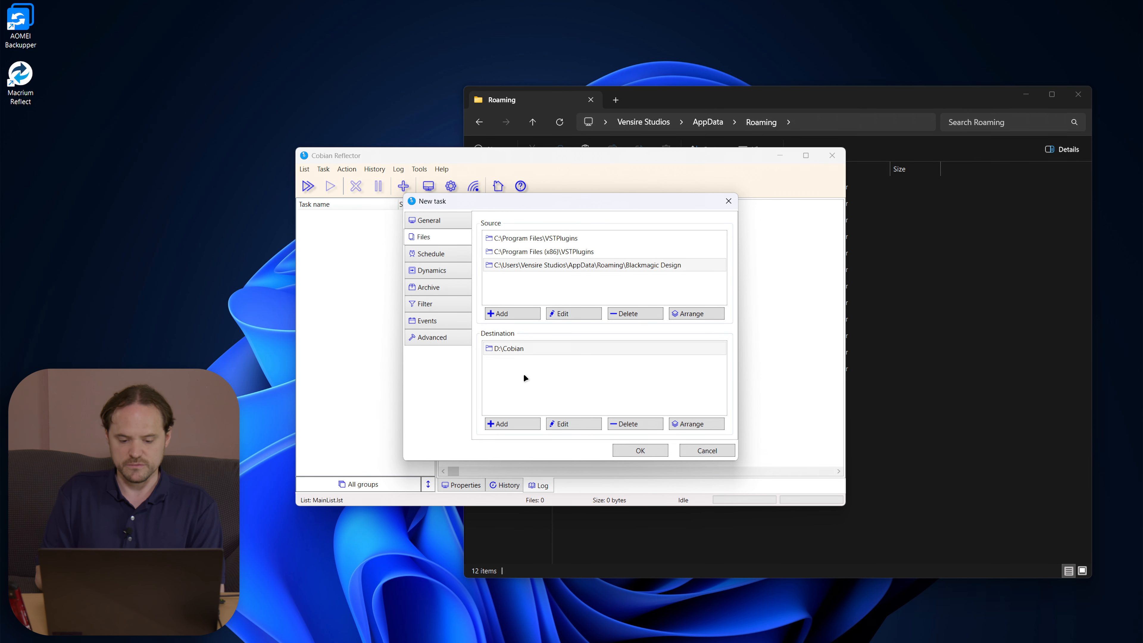
Step: Keep the task schedule Weekly on Monday at 10:00 PM, then view advanced settings
{"action": "left_click", "coordinate": [432, 253]}
{"action": "left_click", "coordinate": [526, 234]}
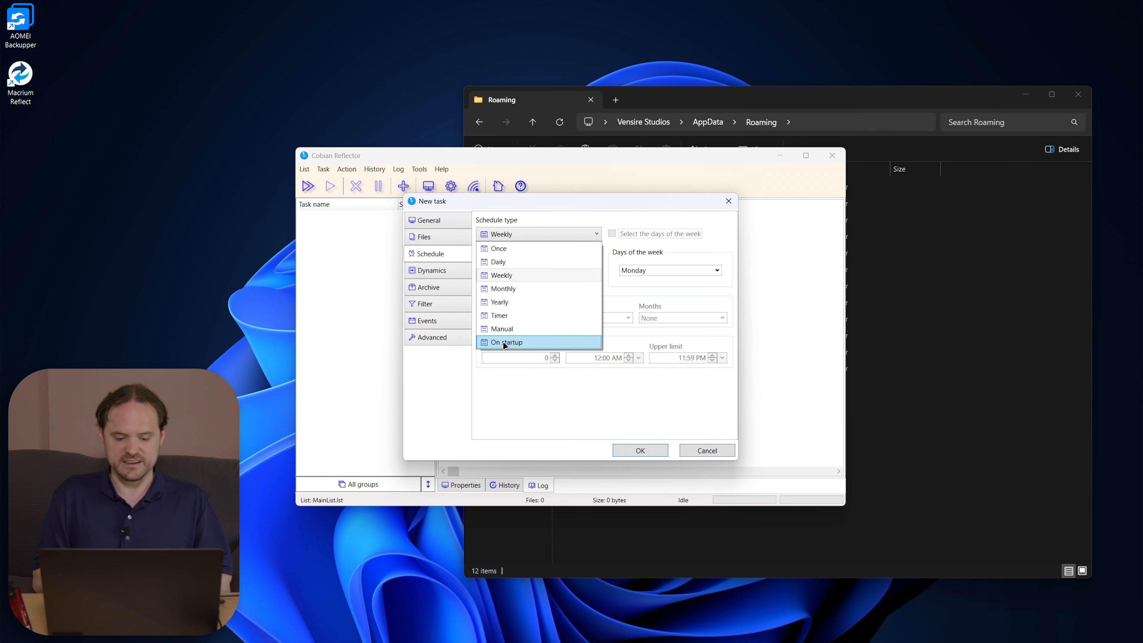
{"action": "left_click", "coordinate": [604, 237]}
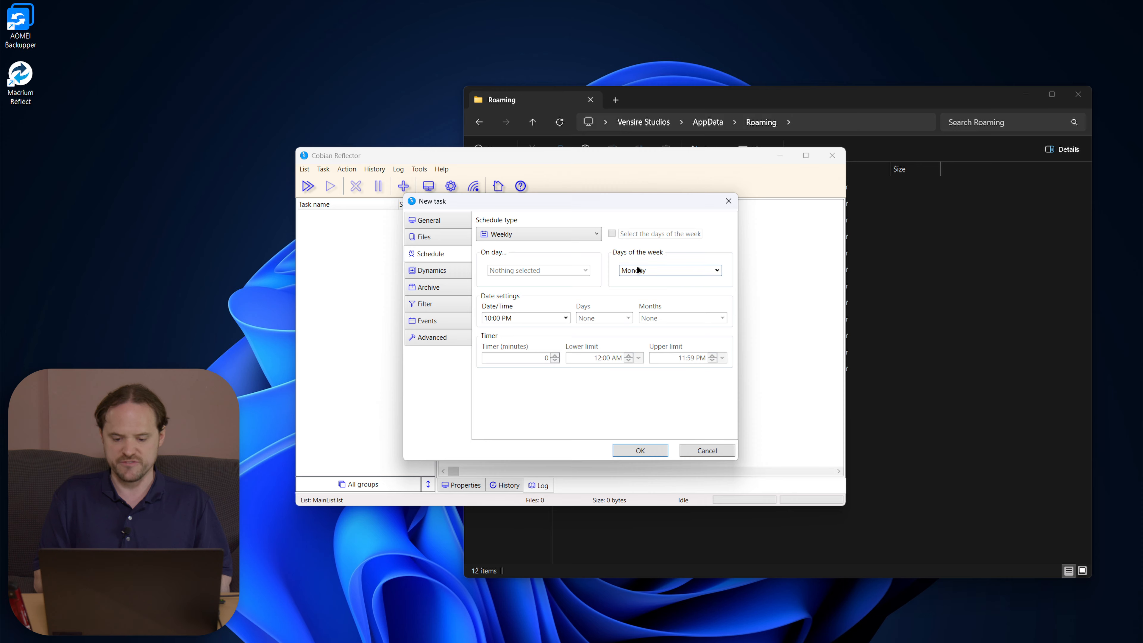
{"action": "left_click", "coordinate": [435, 337]}
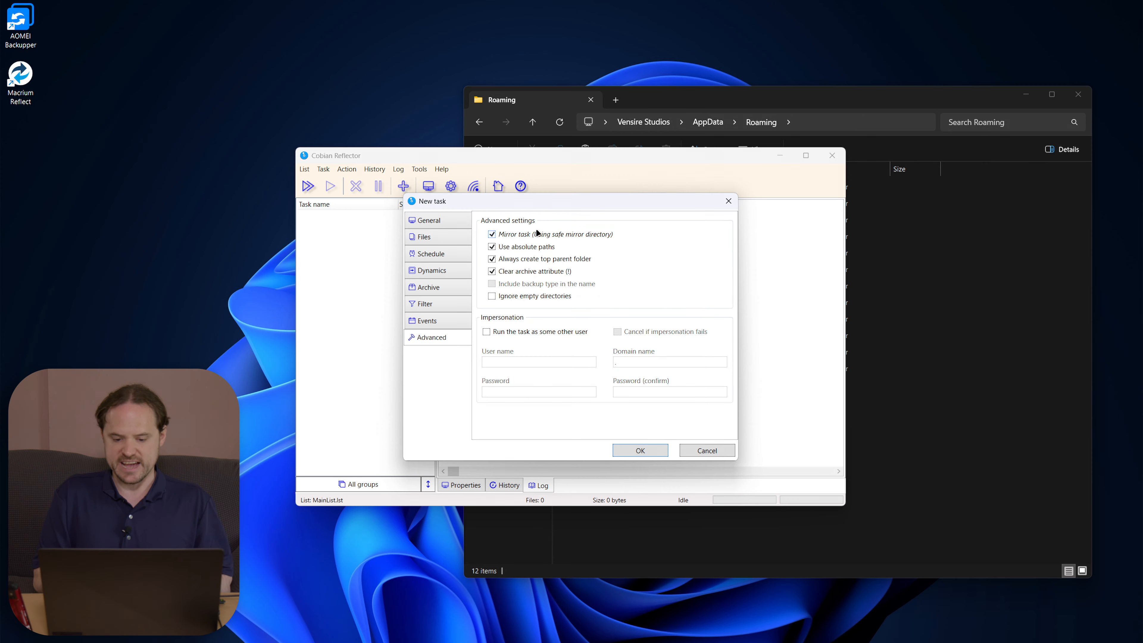
Step: Toggle Use absolute paths, keep Mirror task and Weekly schedule, and save the 'backup' task
{"action": "left_click", "coordinate": [492, 248]}
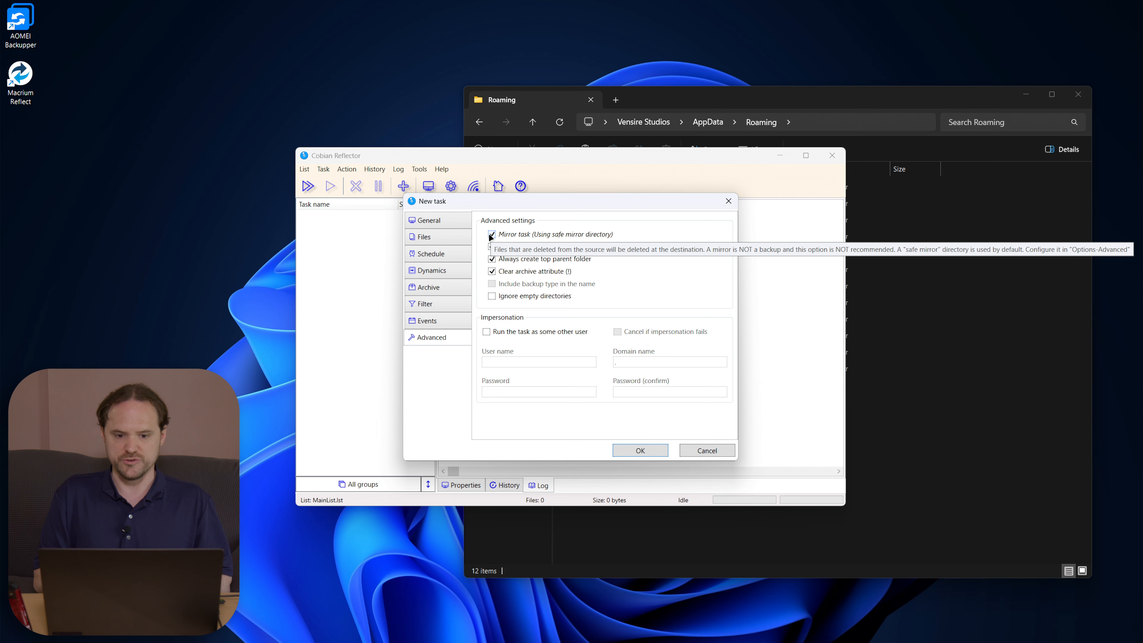
{"action": "left_click", "coordinate": [439, 222]}
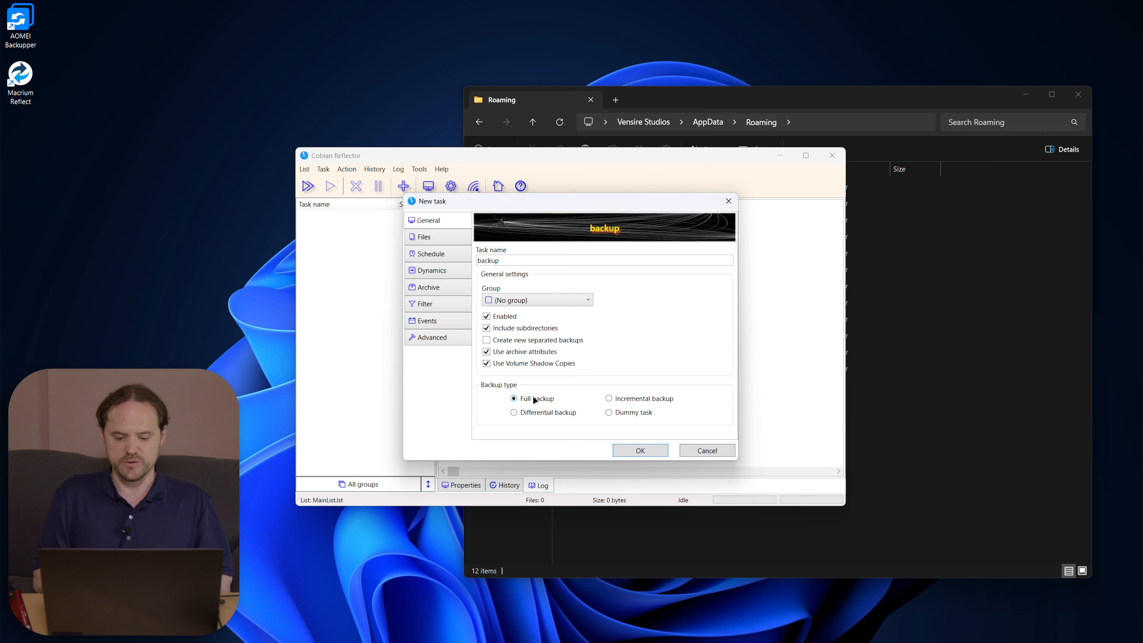
{"action": "left_click", "coordinate": [437, 338]}
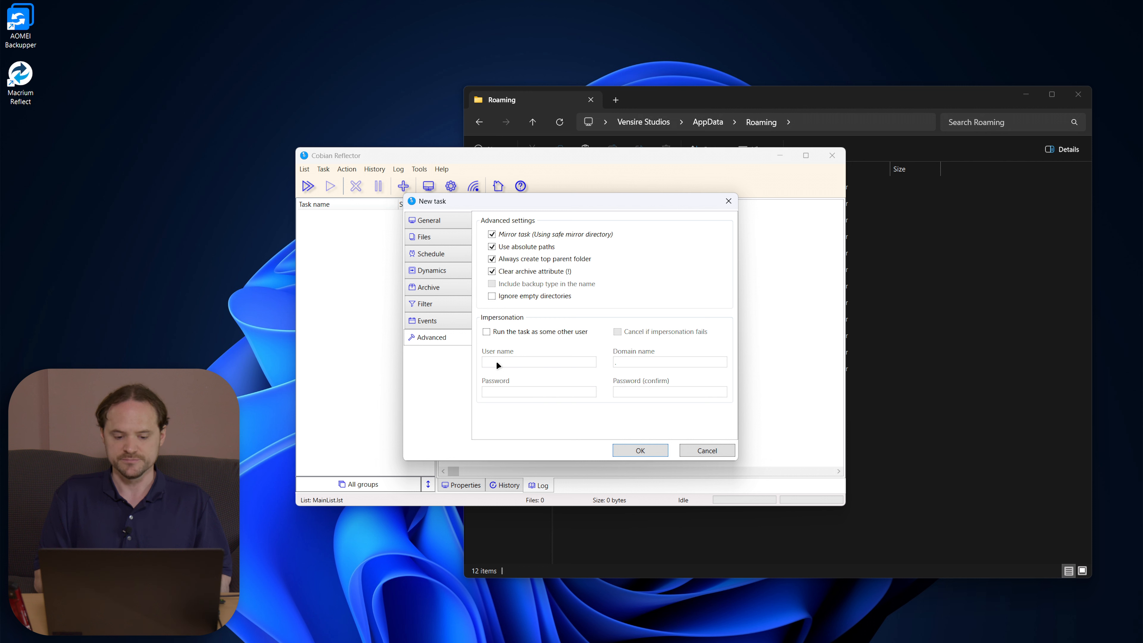
{"action": "left_click", "coordinate": [439, 255]}
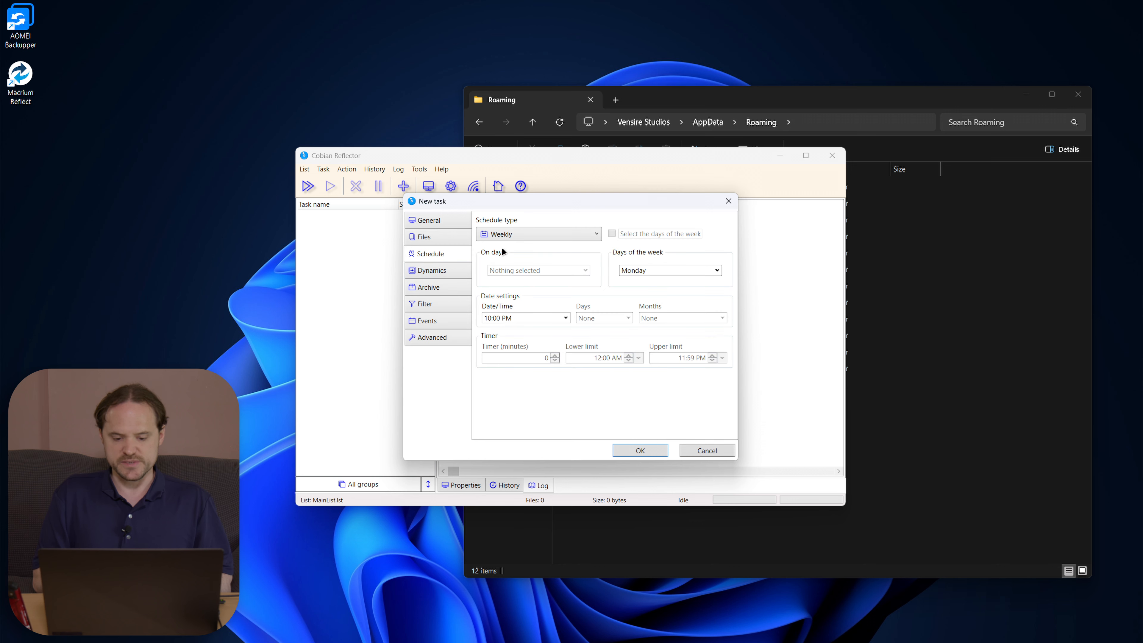
{"action": "left_click", "coordinate": [523, 233]}
{"action": "left_click", "coordinate": [523, 232]}
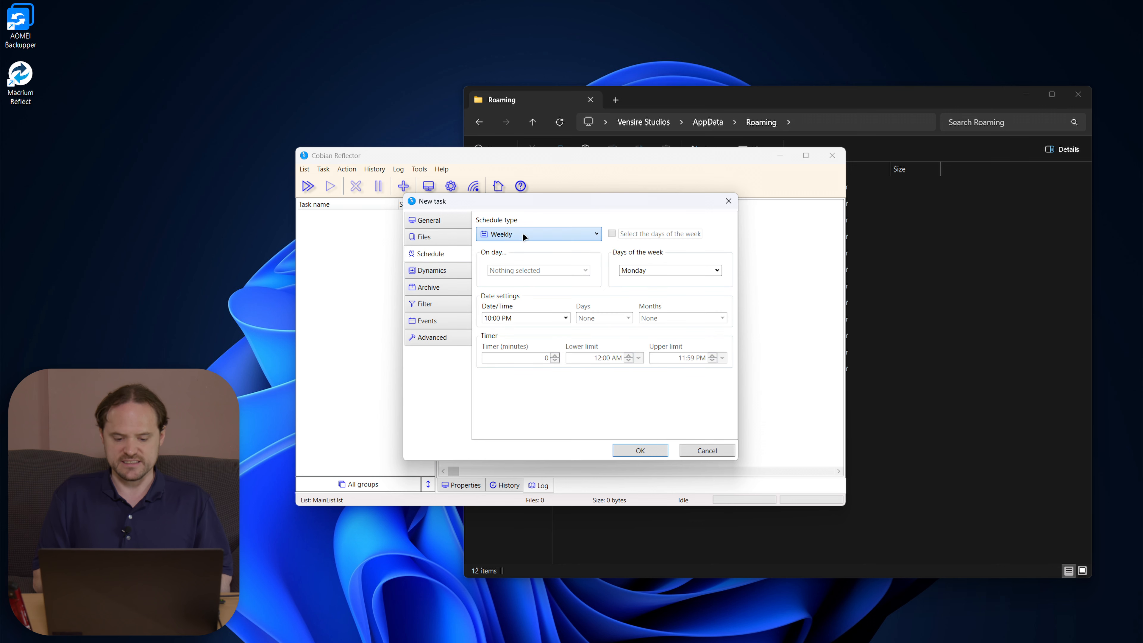
{"action": "left_click", "coordinate": [633, 450]}
Step: Open Tools > Settings and save the program settings with OK
{"action": "left_click", "coordinate": [420, 169]}
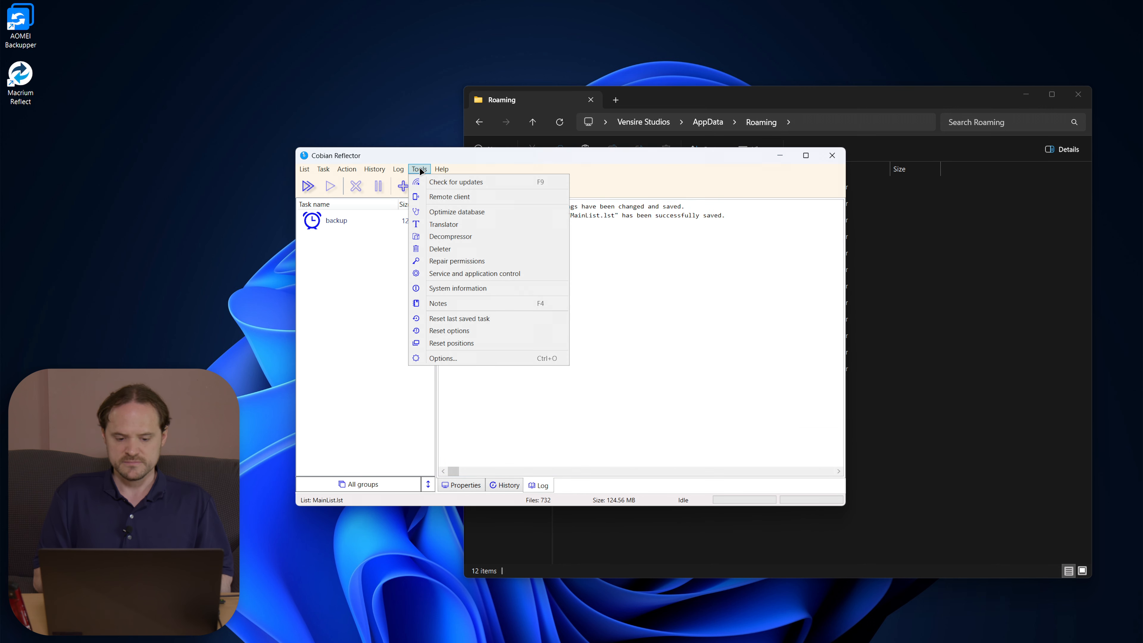
{"action": "left_click", "coordinate": [472, 357]}
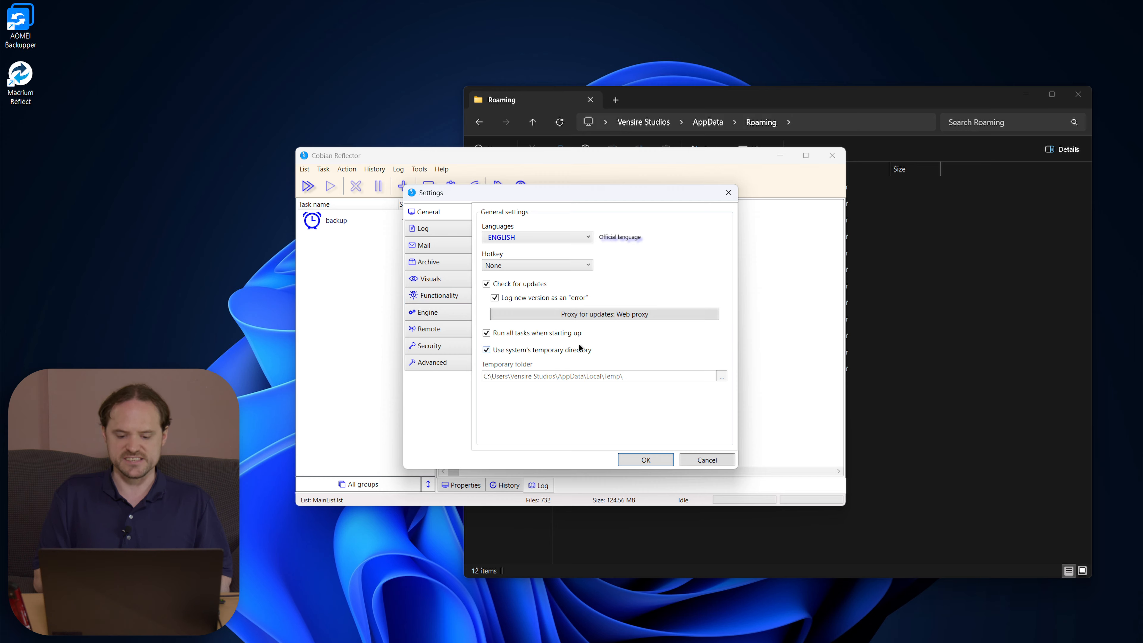
{"action": "left_click", "coordinate": [641, 460]}
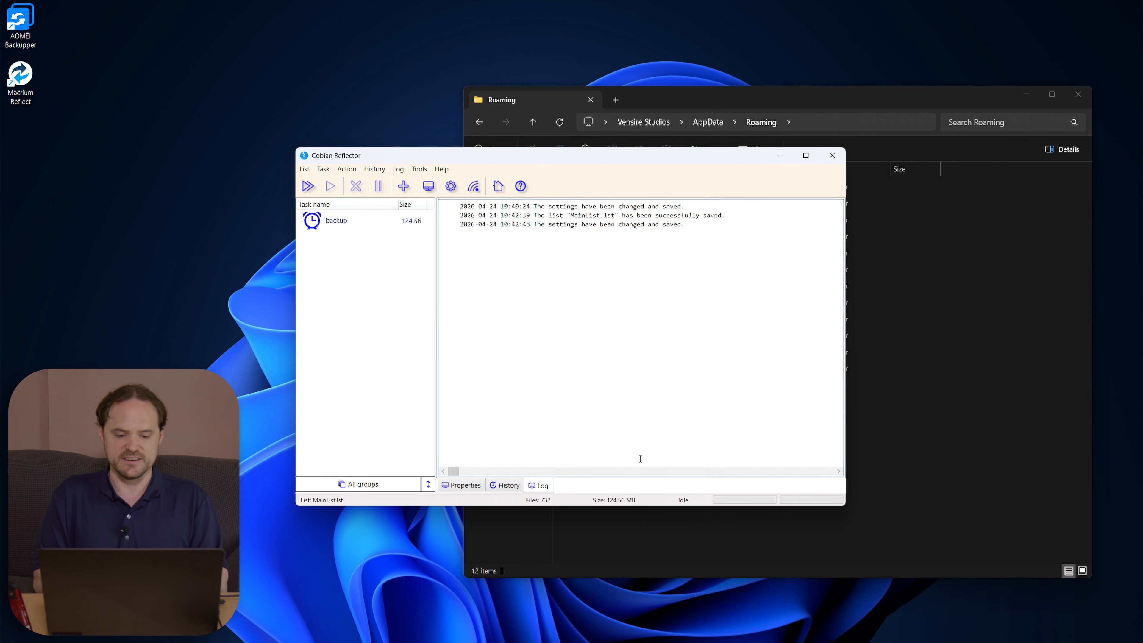
Step: Open D:\Cobian in Explorer through the Direct Folders shortcut list
{"action": "left_click", "coordinate": [921, 265]}
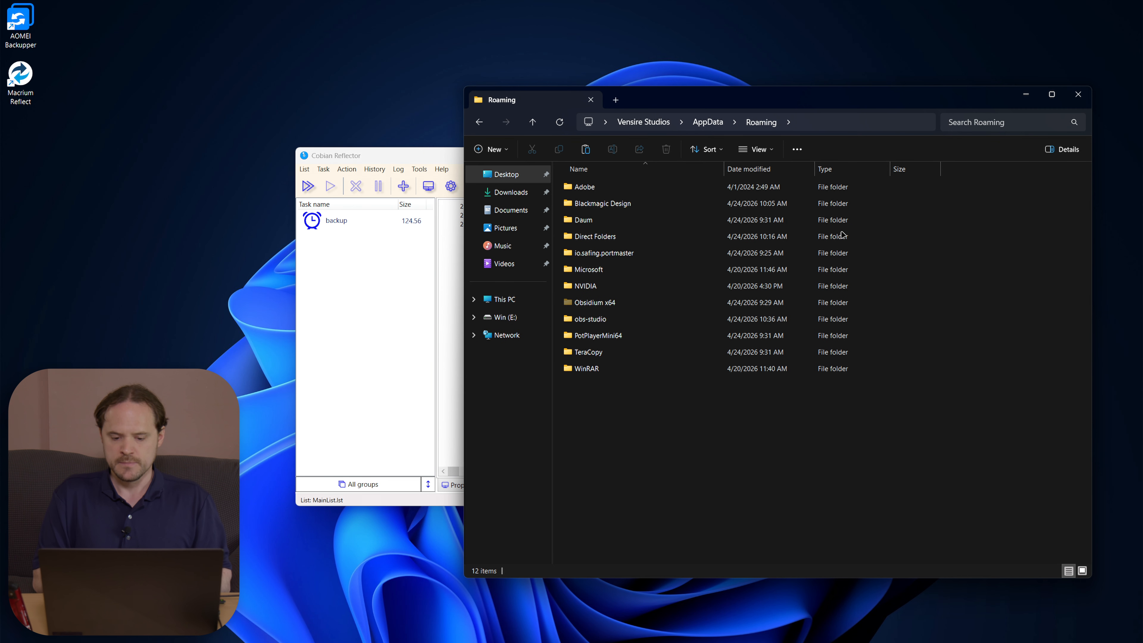
{"action": "double_click", "coordinate": [695, 485]}
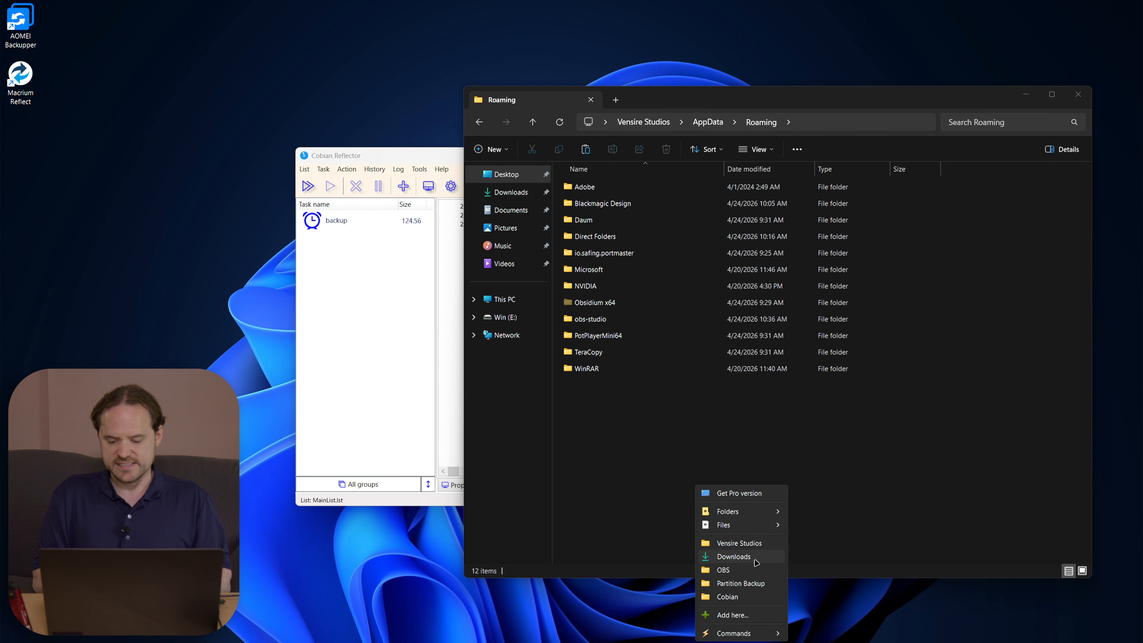
{"action": "left_click", "coordinate": [740, 595]}
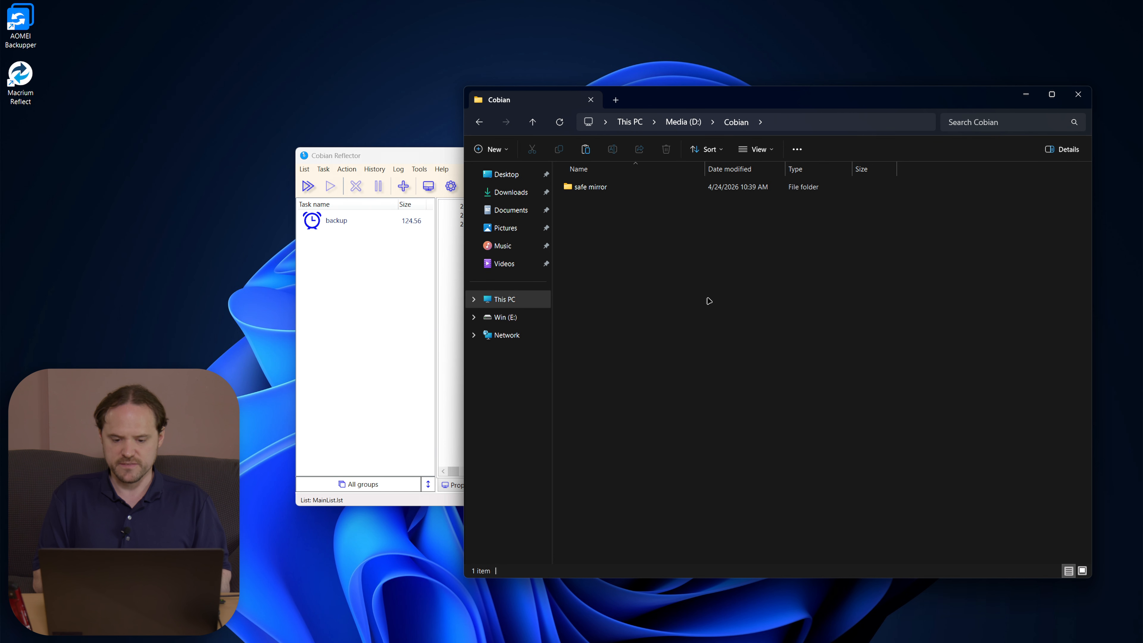
{"action": "left_click_drag", "start_coordinate": [435, 155], "coordinate": [154, 174]}
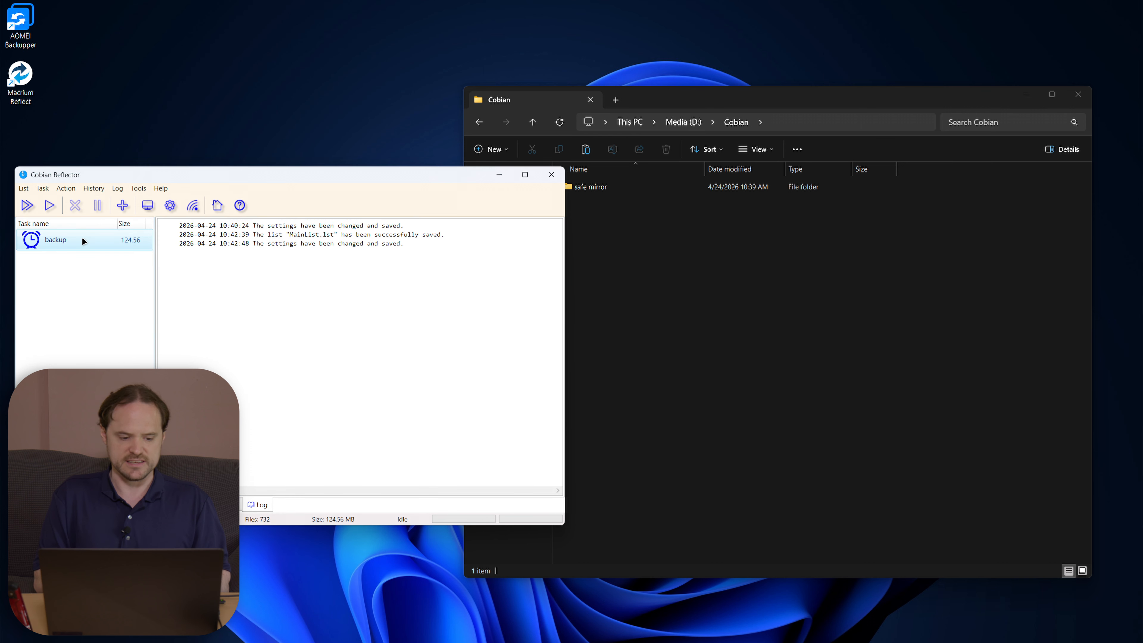
Step: Run the 'backup' task and check the new C folder in D:\Cobian
{"action": "left_click", "coordinate": [57, 245]}
{"action": "left_click", "coordinate": [58, 202]}
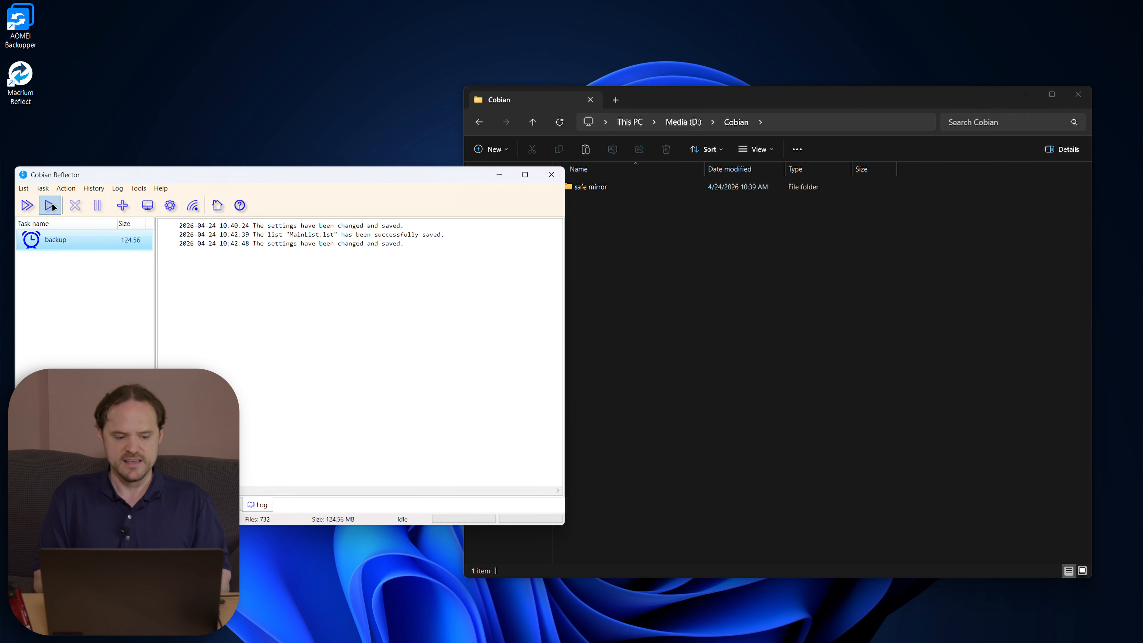
{"action": "left_click", "coordinate": [257, 364]}
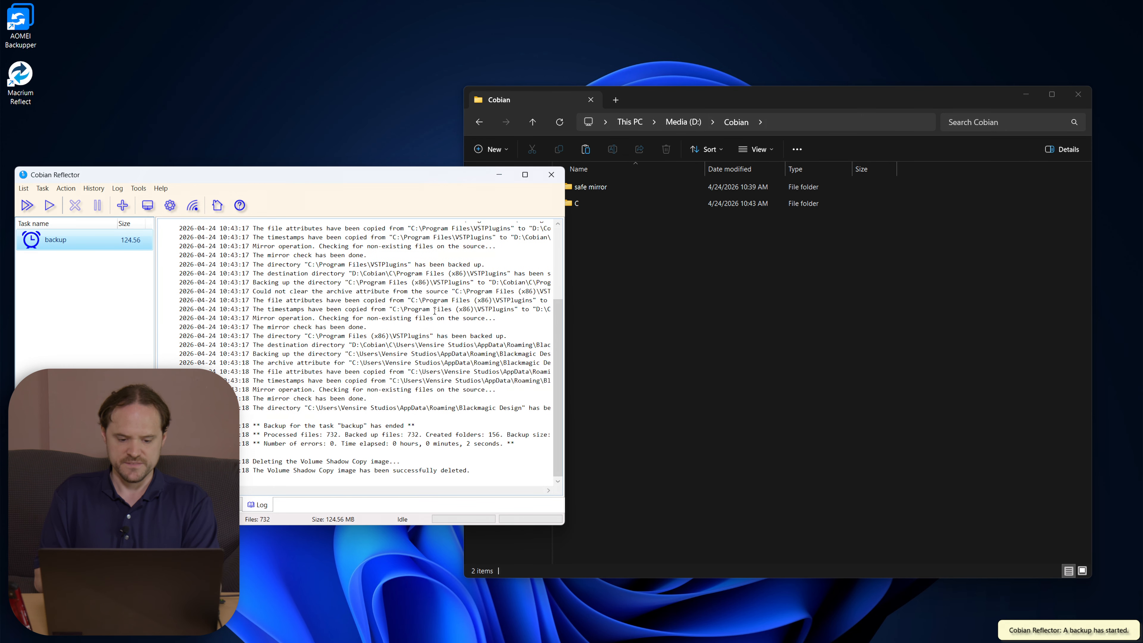
{"action": "left_click", "coordinate": [708, 328]}
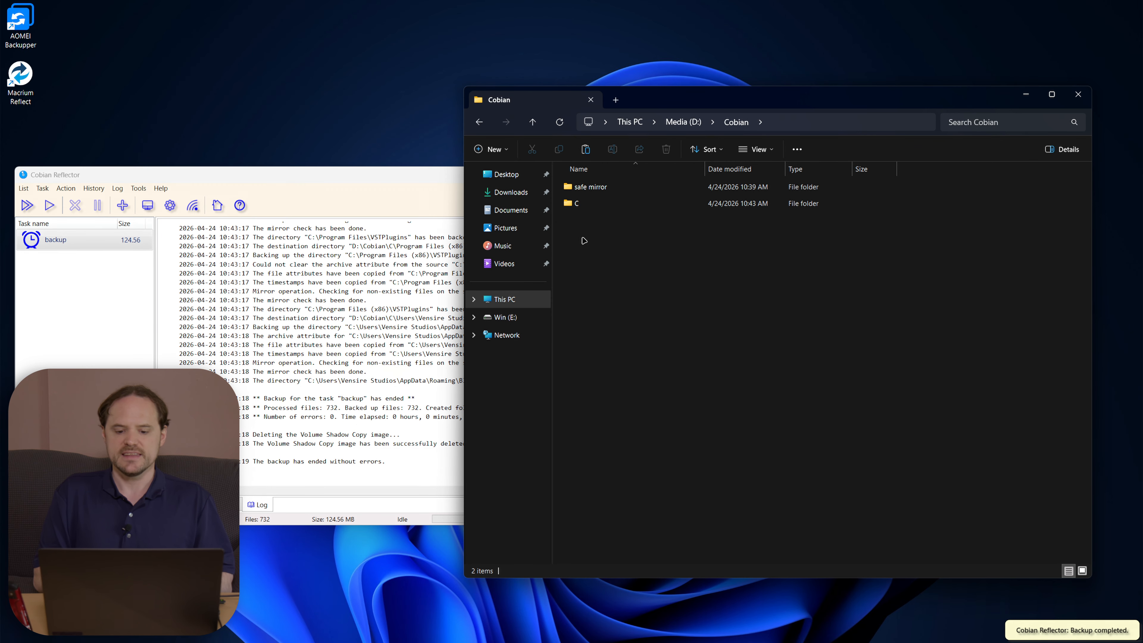
{"action": "mouse_move", "coordinate": [573, 205]}
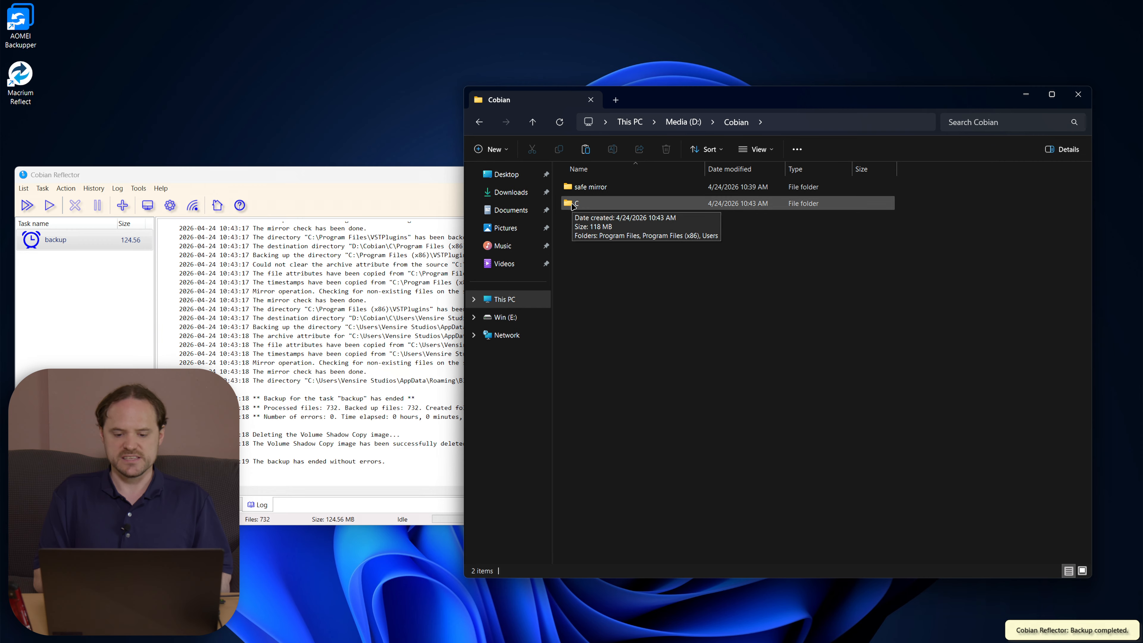
{"action": "double_click", "coordinate": [573, 205]}
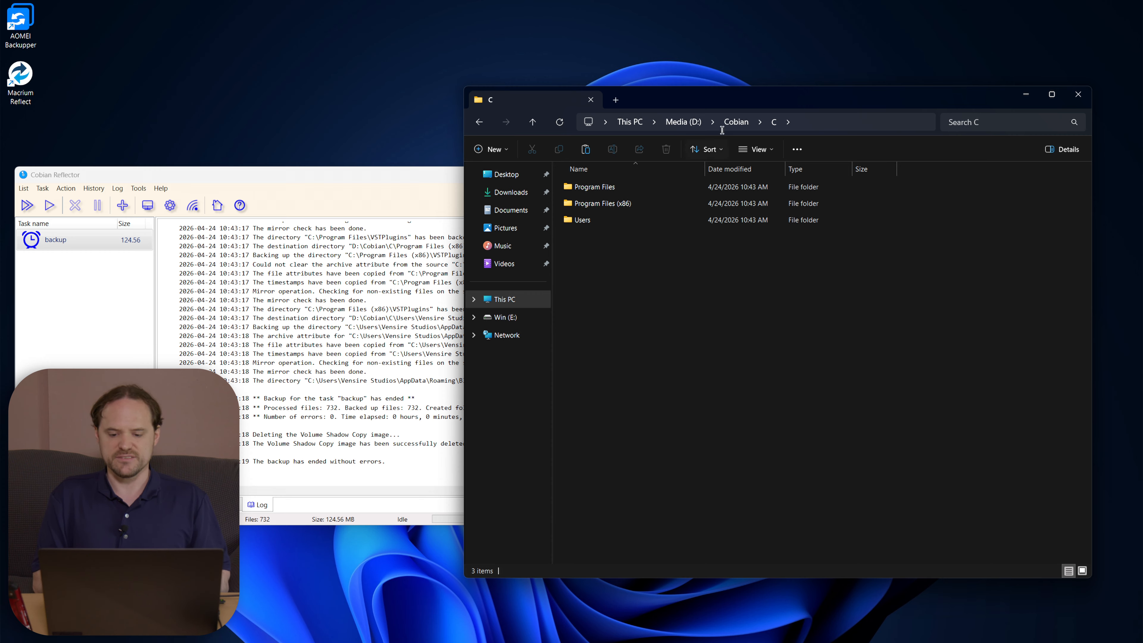
{"action": "left_click", "coordinate": [731, 115]}
{"action": "left_click", "coordinate": [650, 373]}
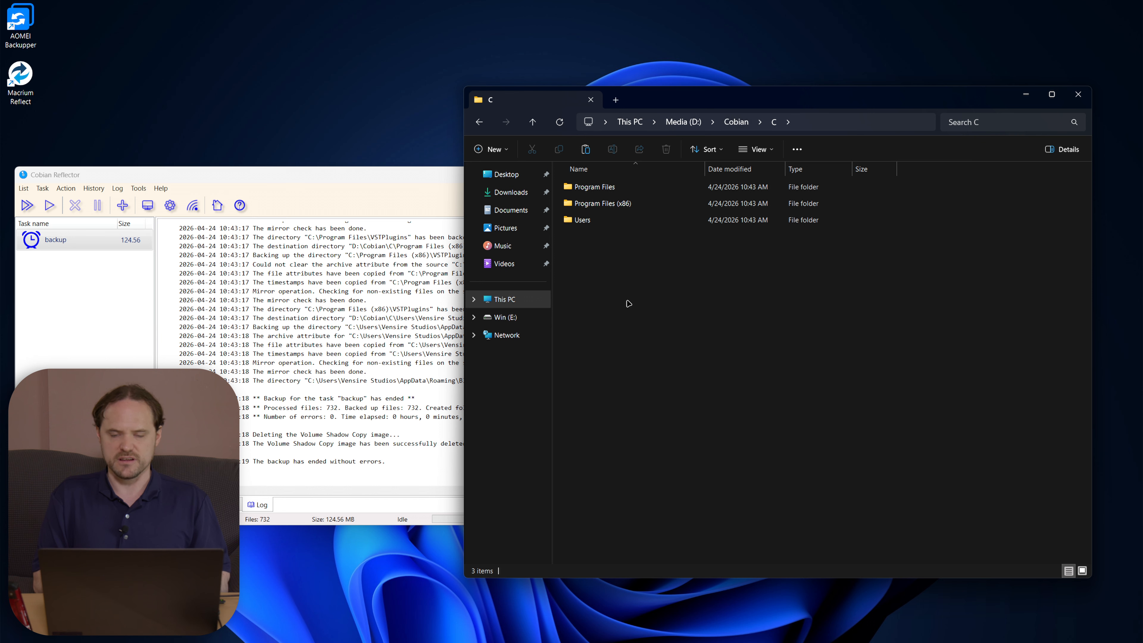
{"action": "left_click_drag", "start_coordinate": [669, 266], "coordinate": [641, 3]}
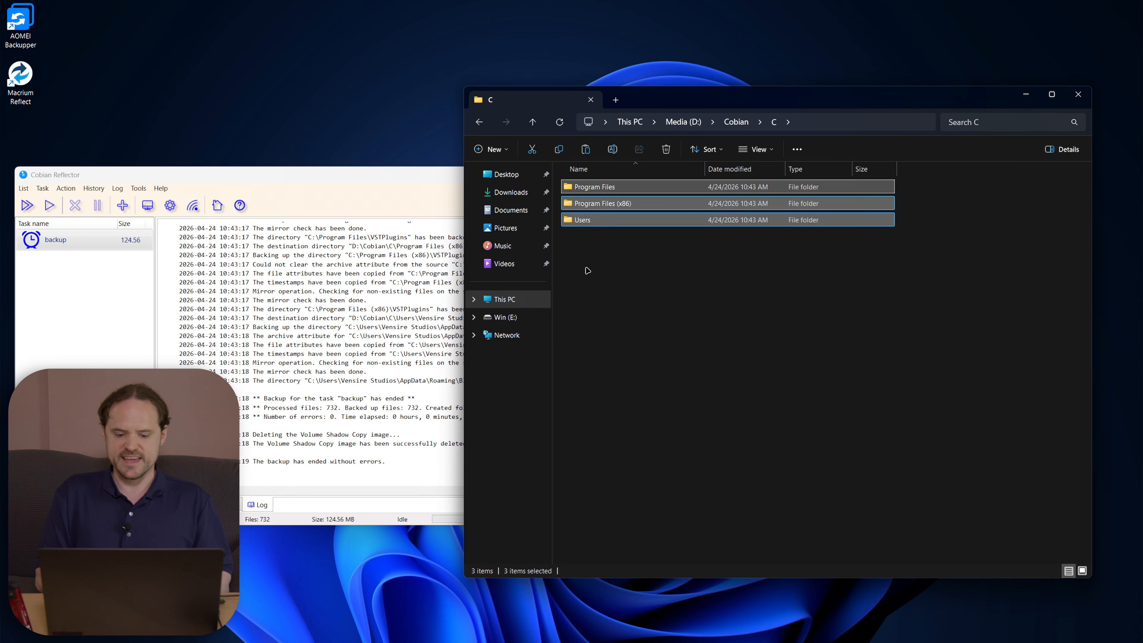
{"action": "left_click", "coordinate": [509, 300]}
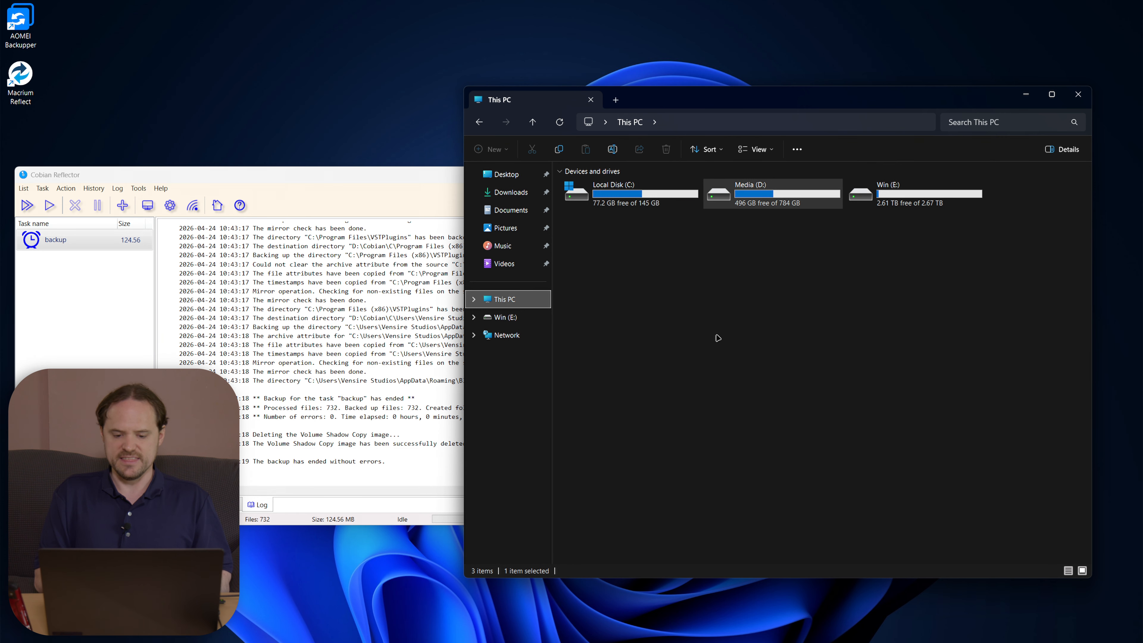
{"action": "double_click", "coordinate": [629, 197]}
{"action": "left_click", "coordinate": [505, 298]}
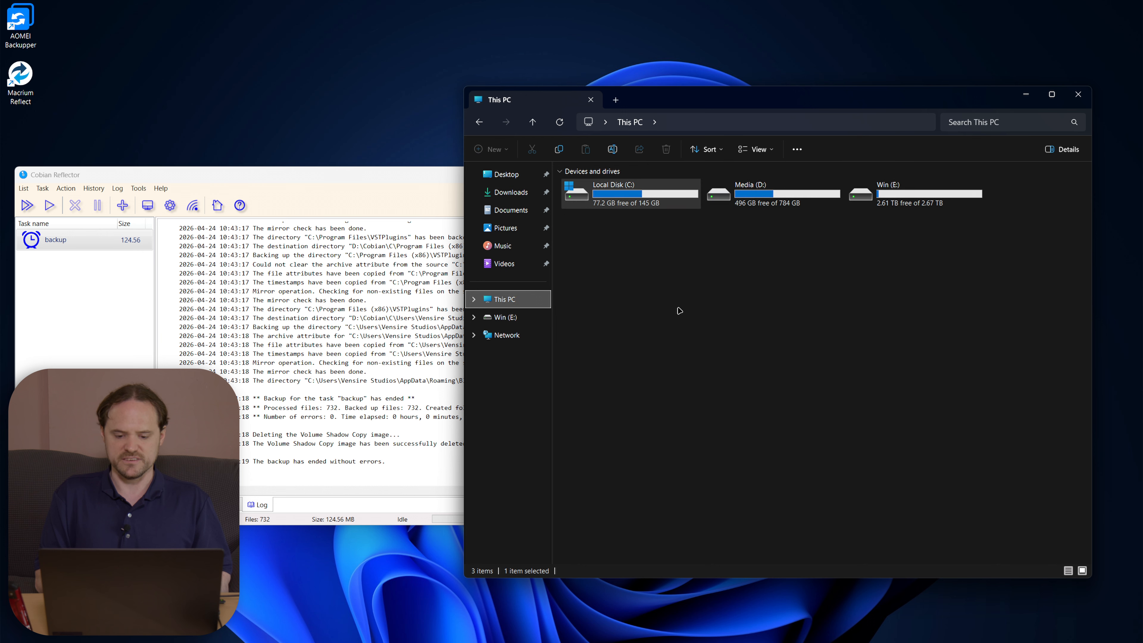
{"action": "left_click", "coordinate": [484, 121]}
{"action": "left_click", "coordinate": [484, 121]}
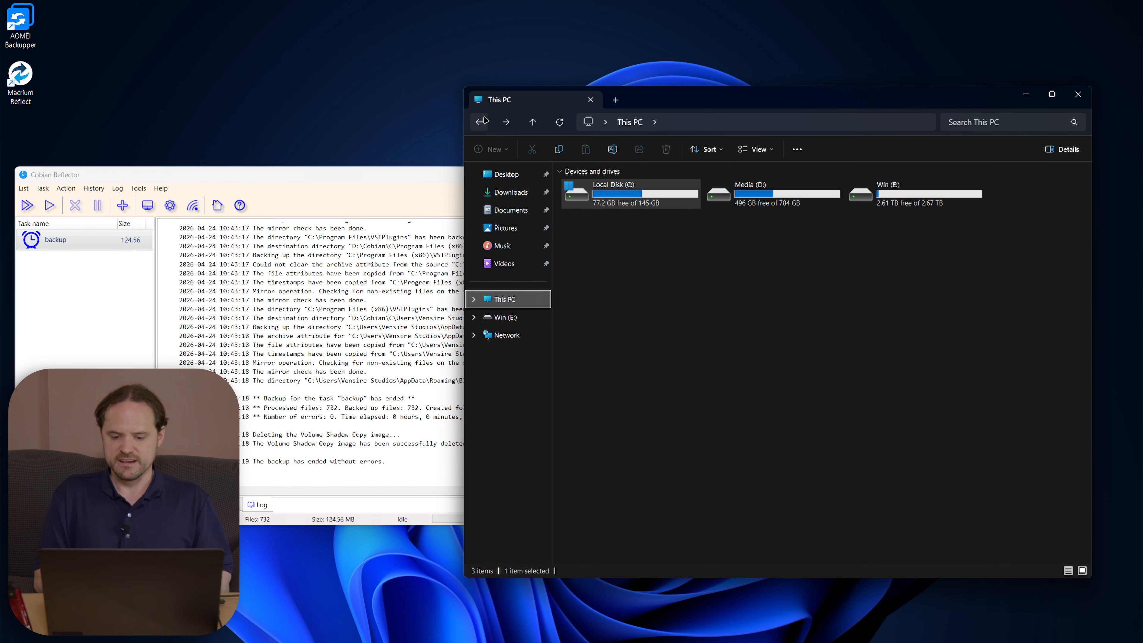
{"action": "left_click", "coordinate": [479, 122]}
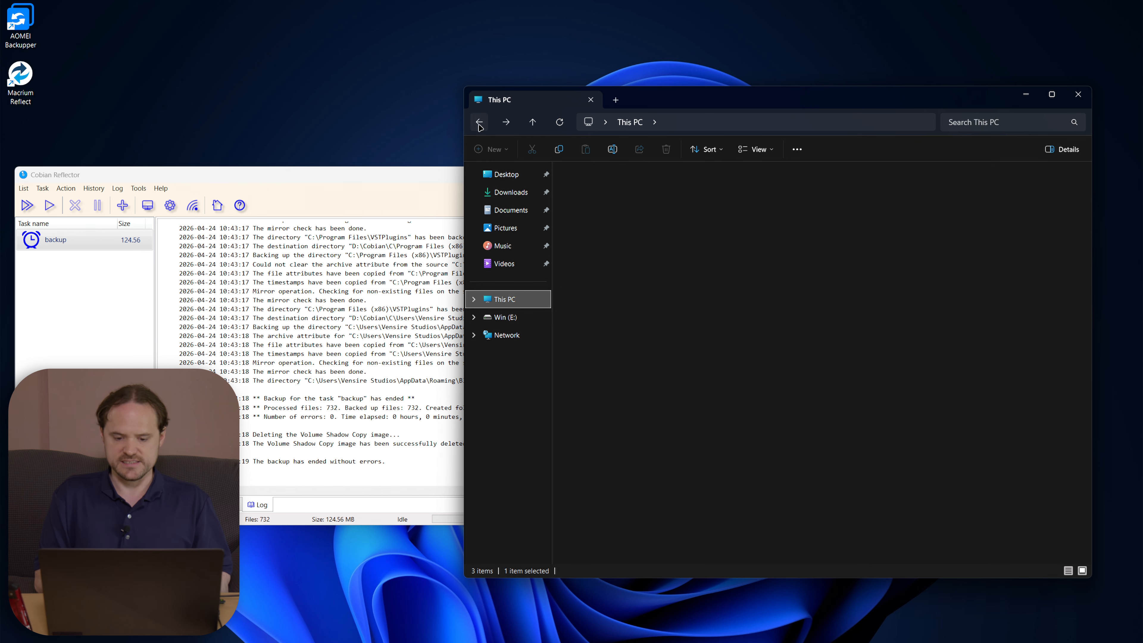
Step: Launch DaVinci Resolve from the Start search
{"action": "key", "text": "super"}
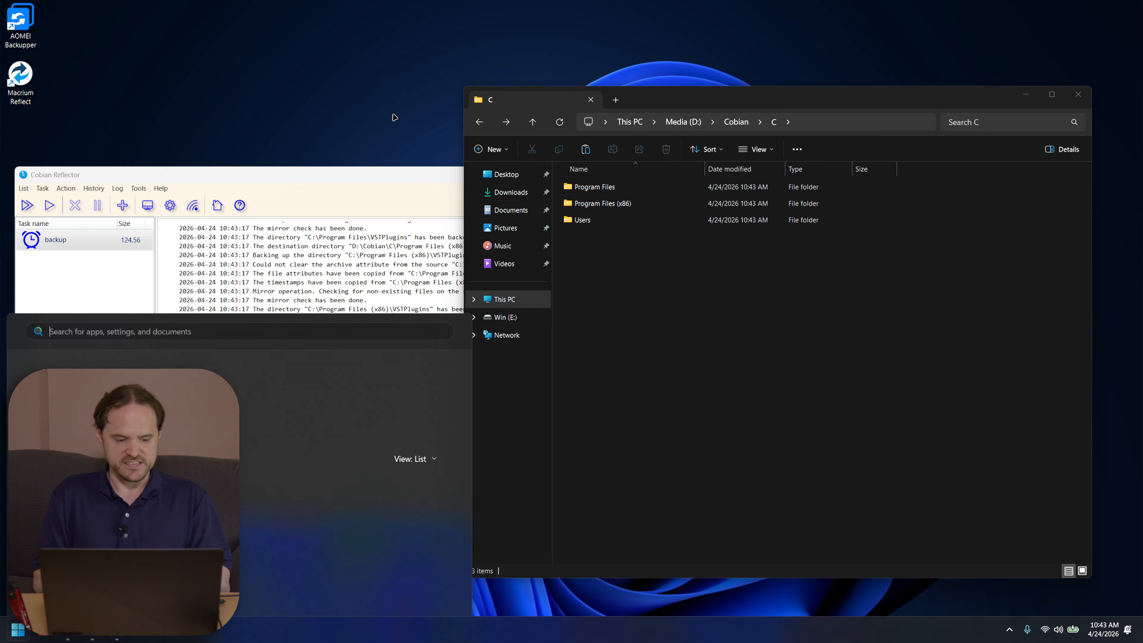
{"action": "type", "text": "davinci"}
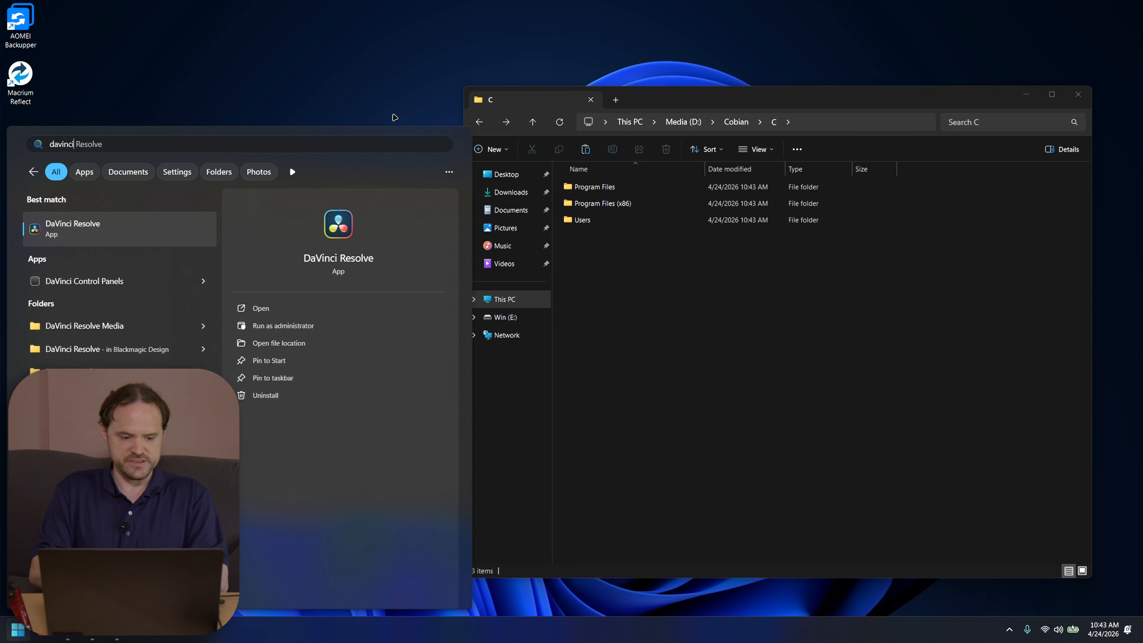
{"action": "key", "text": "Return"}
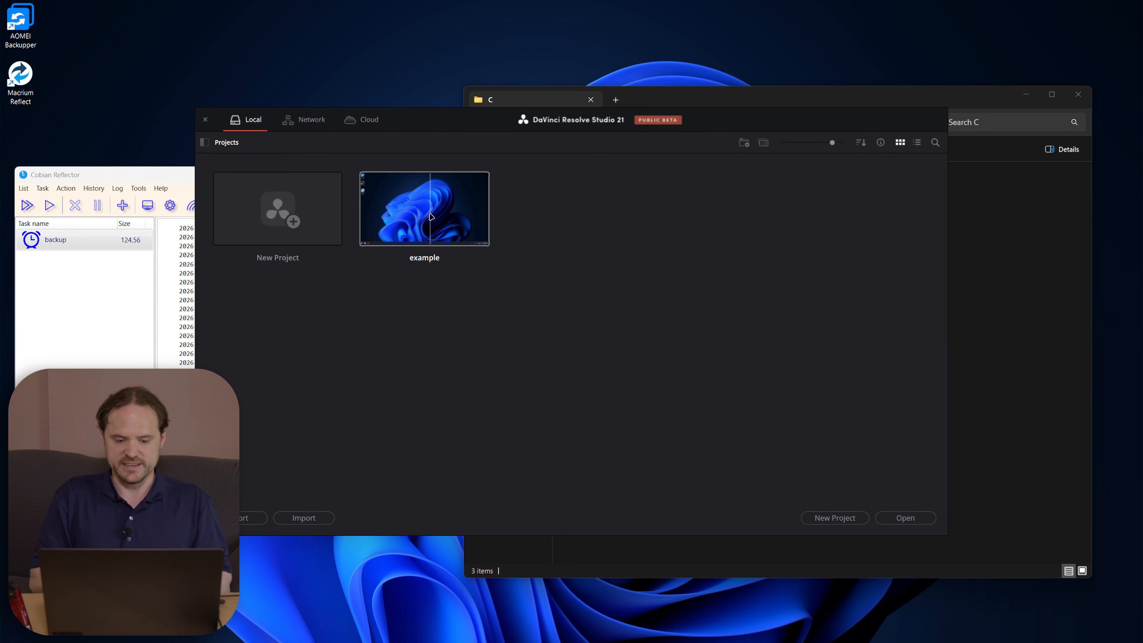
Step: Open the 'example' project, scrub its timeline, and save it
{"action": "left_click", "coordinate": [426, 212]}
{"action": "double_click", "coordinate": [425, 213]}
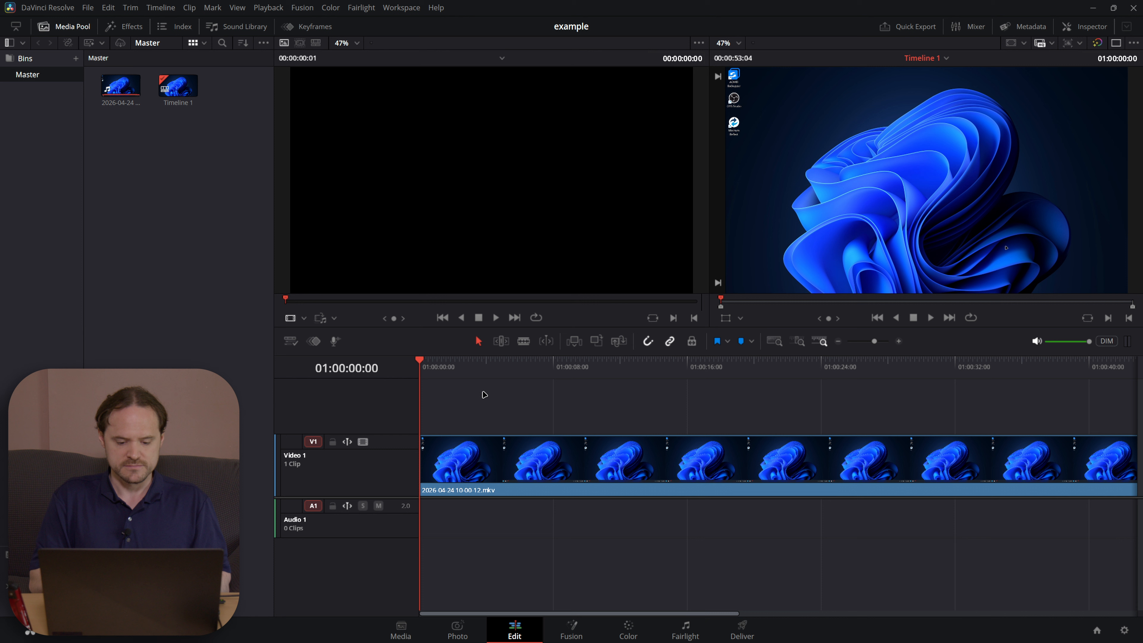
{"action": "left_click", "coordinate": [533, 382]}
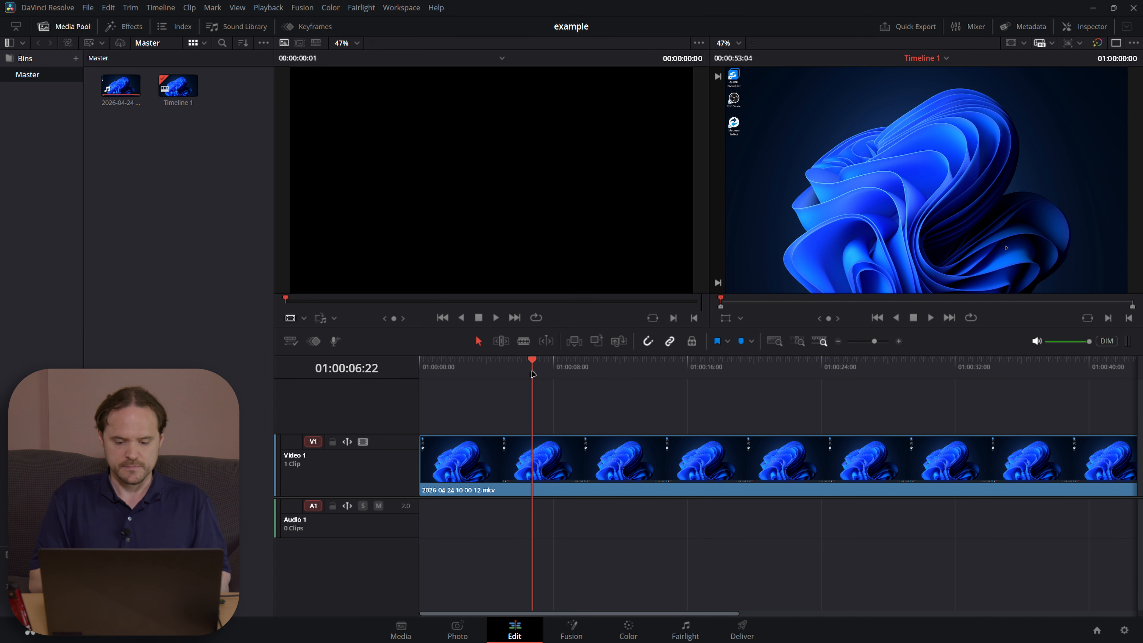
{"action": "left_click", "coordinate": [905, 382]}
{"action": "left_click_drag", "start_coordinate": [905, 382], "coordinate": [708, 362]}
{"action": "key", "text": "ctrl+s"}
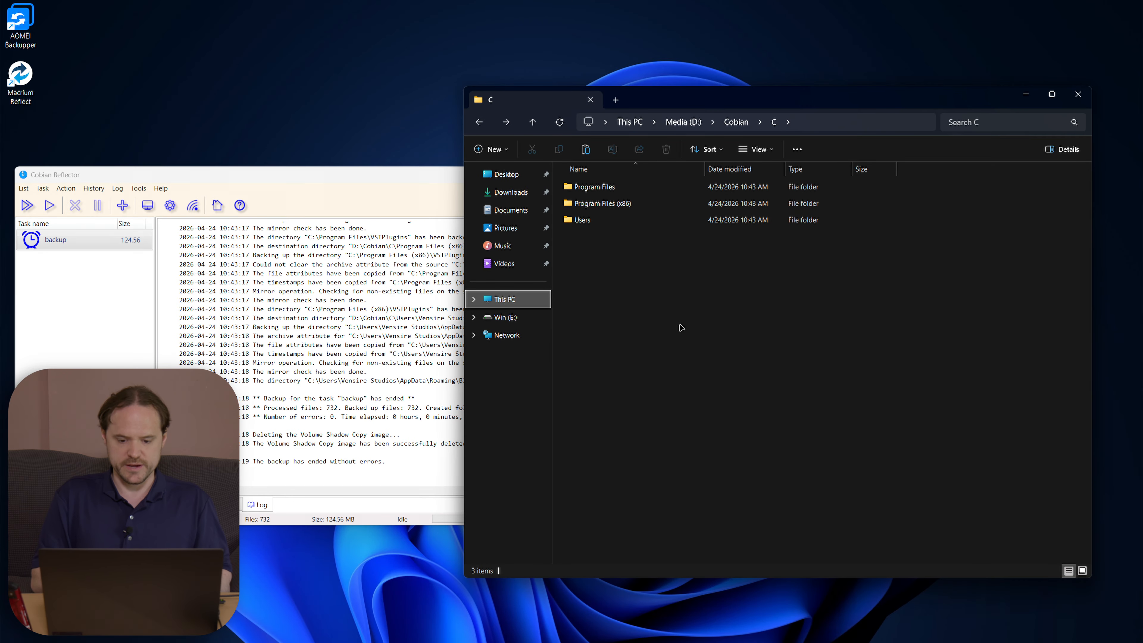
Step: Permanently delete the Blackmagic Design folder from AppData\Roaming
{"action": "left_click", "coordinate": [322, 54]}
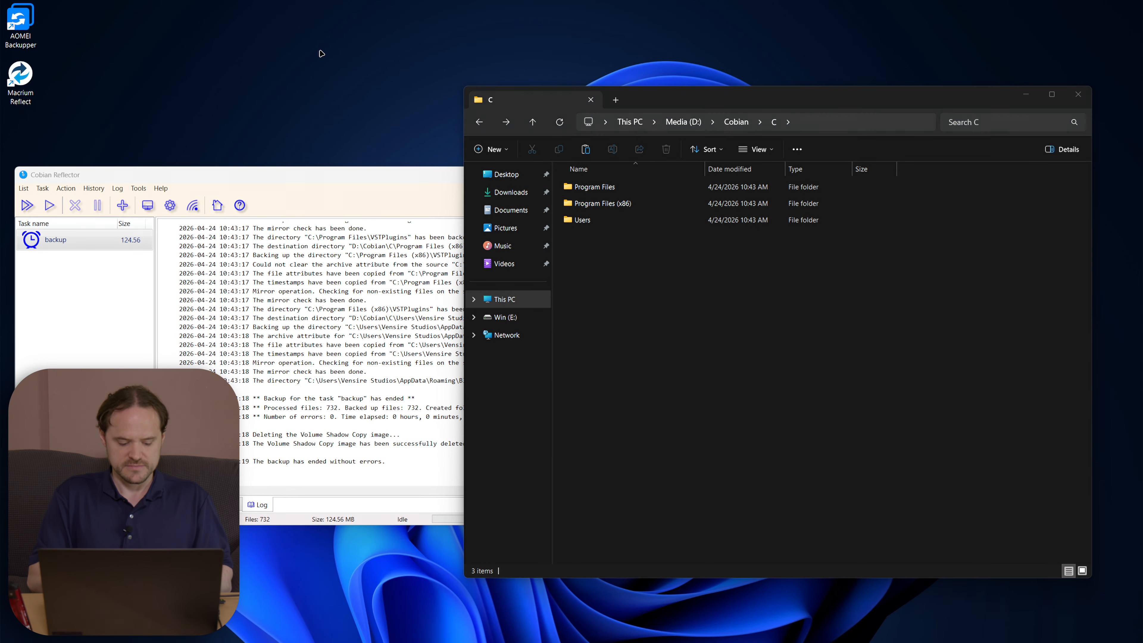
{"action": "key", "text": "Return"}
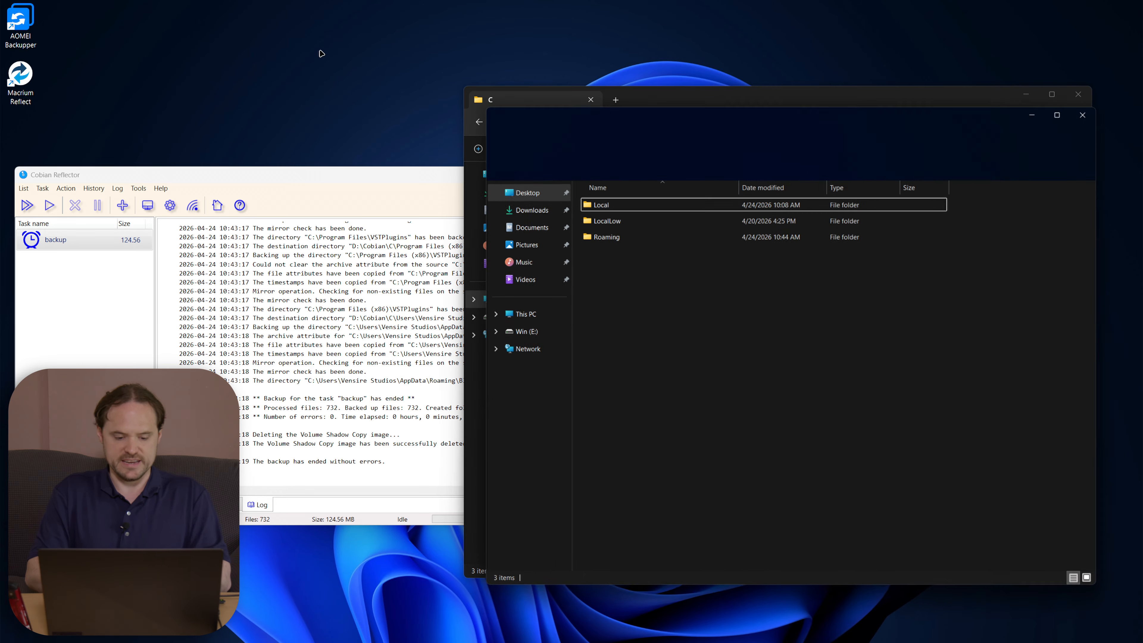
{"action": "double_click", "coordinate": [644, 235]}
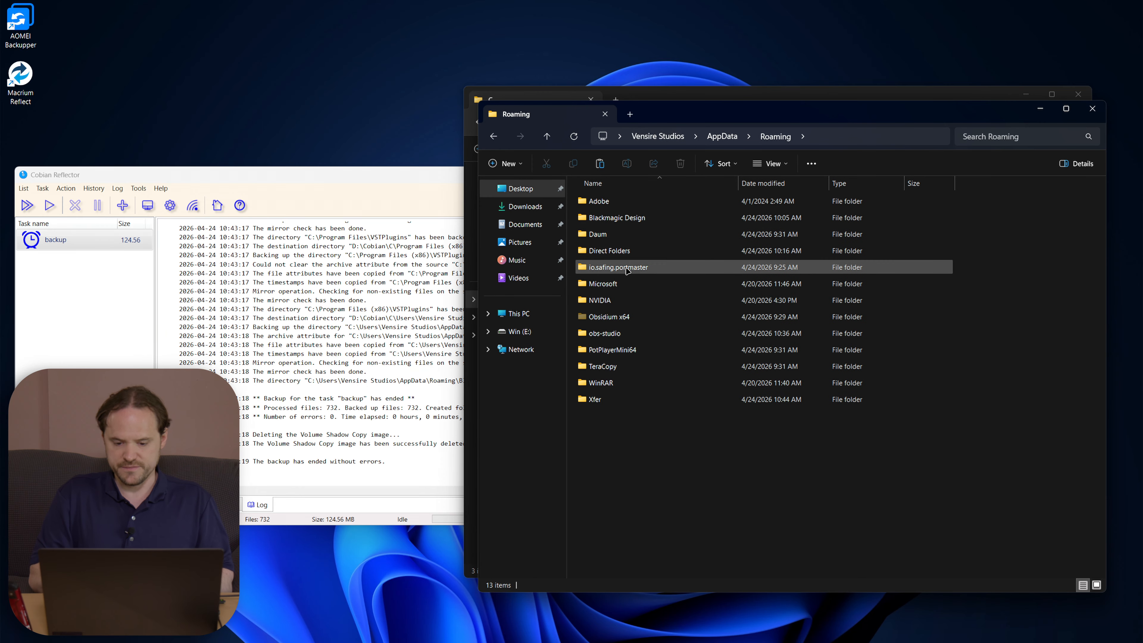
{"action": "left_click", "coordinate": [613, 218]}
{"action": "key", "text": "shift+Delete"}
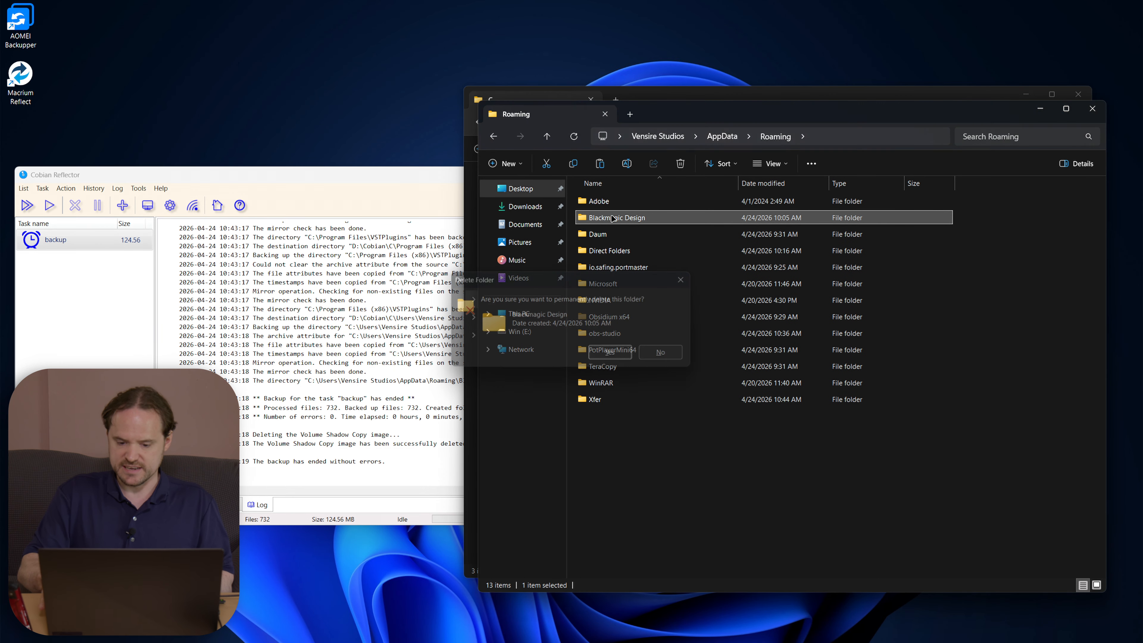
{"action": "key", "text": "Return"}
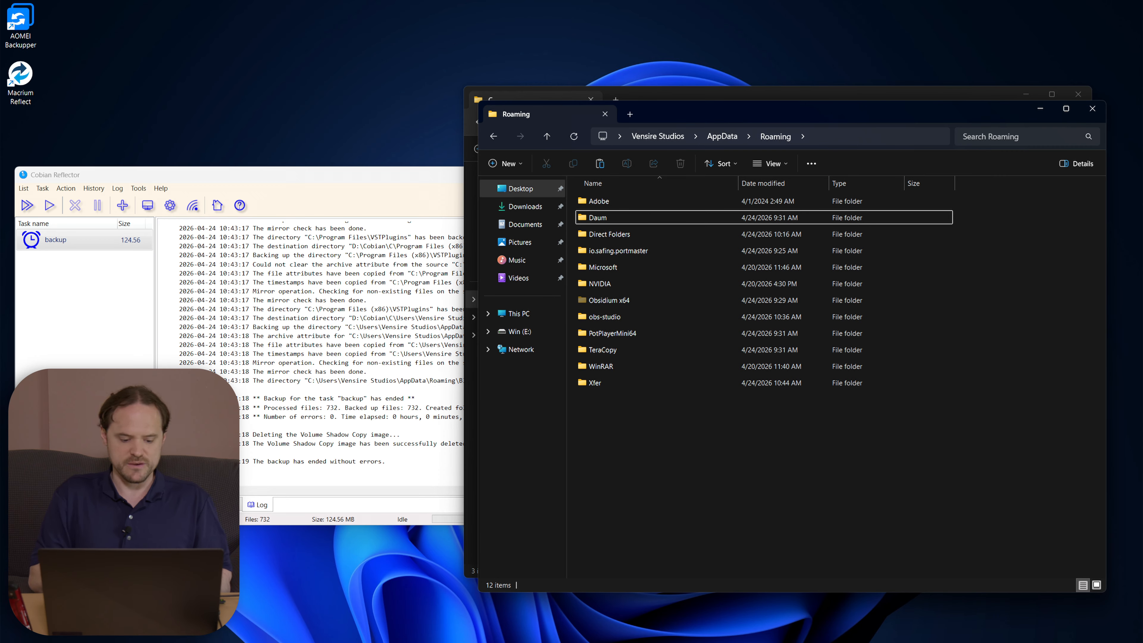
Step: Relaunch DaVinci Resolve from the Start search
{"action": "left_click", "coordinate": [281, 613]}
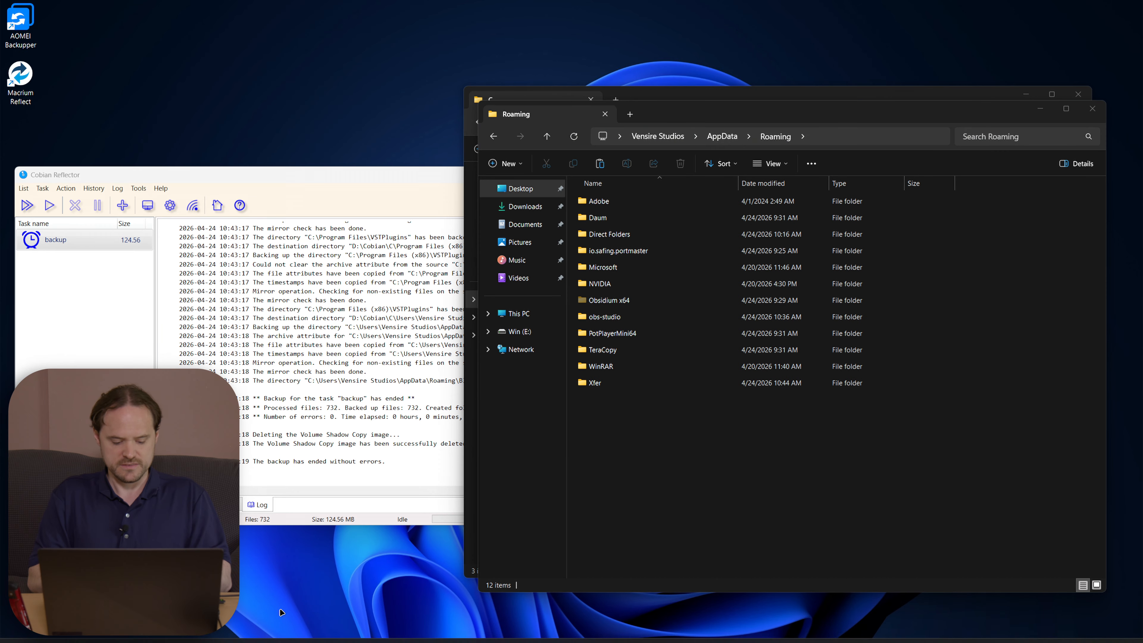
{"action": "key", "text": "super"}
{"action": "type", "text": "davinci"}
{"action": "key", "text": "Return"}
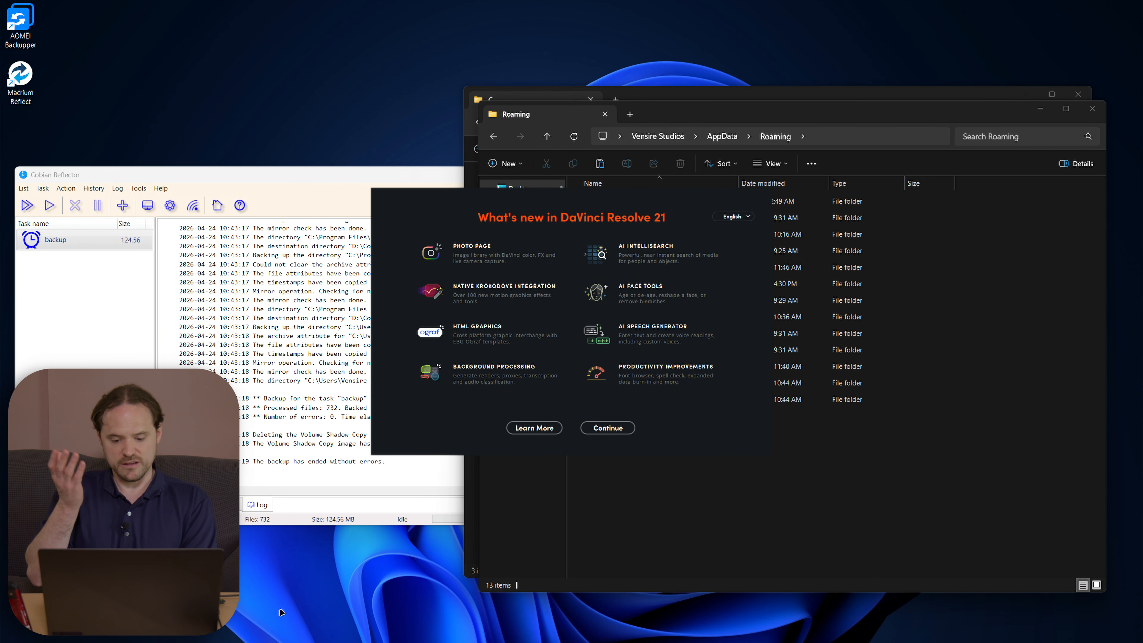
Step: Get past the What's new and welcome pages, then view the empty project's Edit and Cut pages
{"action": "left_click", "coordinate": [608, 430]}
{"action": "left_click", "coordinate": [577, 434]}
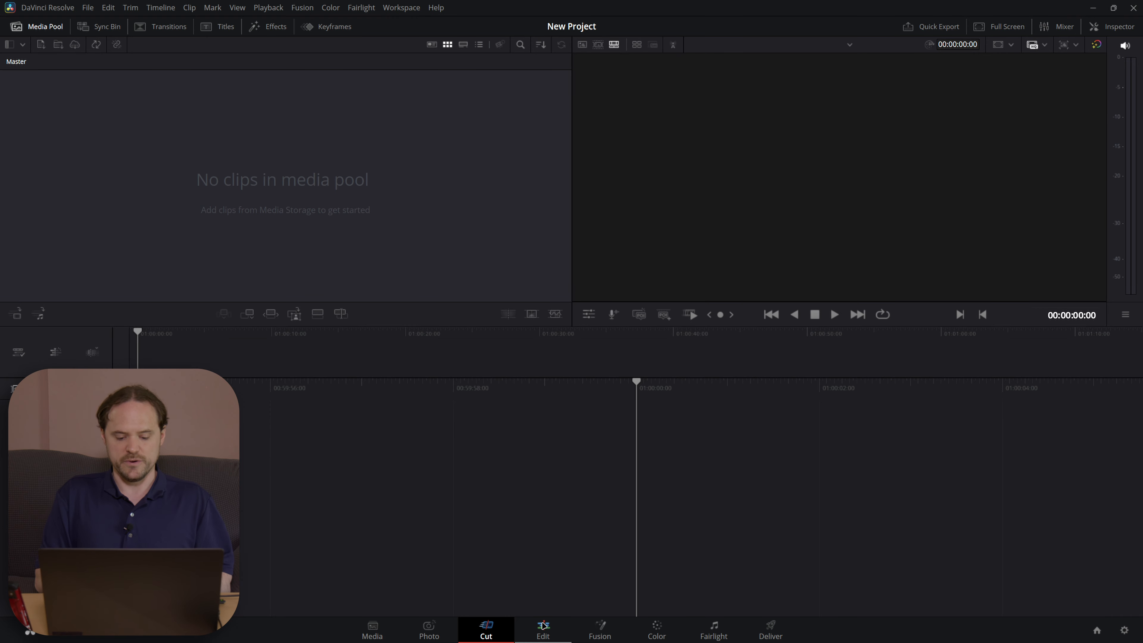
{"action": "left_click", "coordinate": [559, 630]}
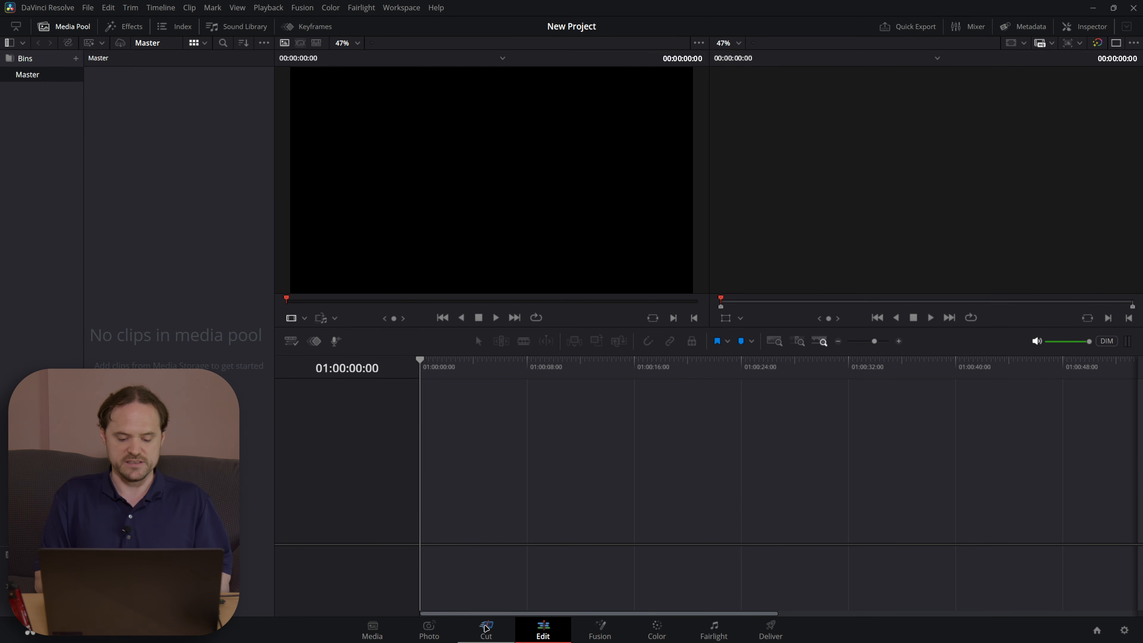
{"action": "left_click", "coordinate": [487, 630]}
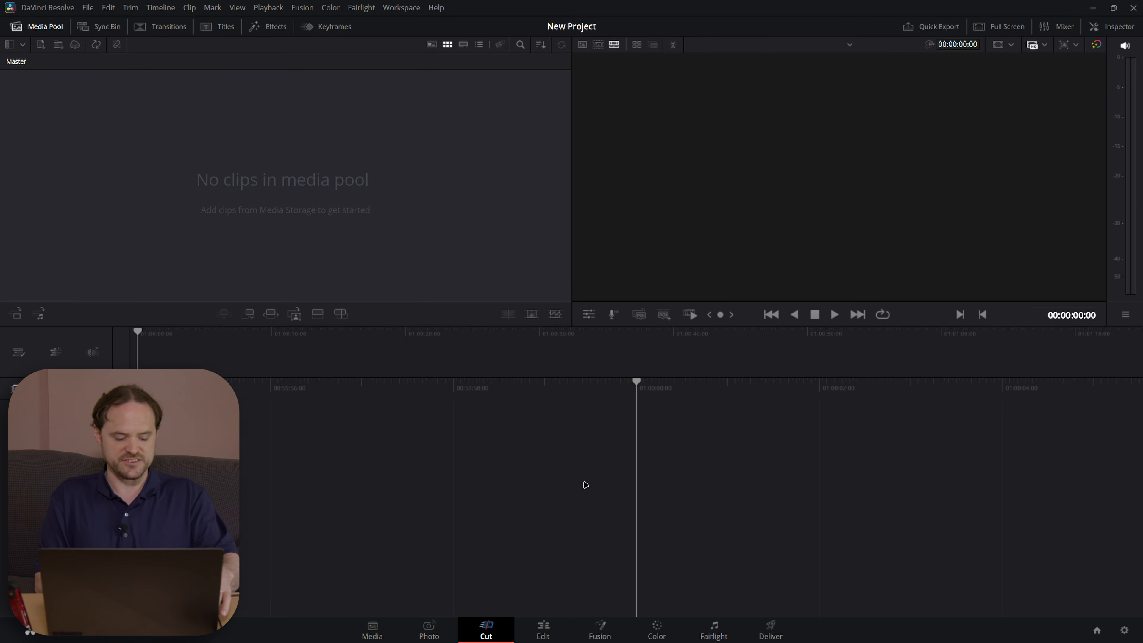
Step: Quit DaVinci Resolve and permanently delete the newly created Blackmagic Design folder
{"action": "key", "text": "ctrl+q"}
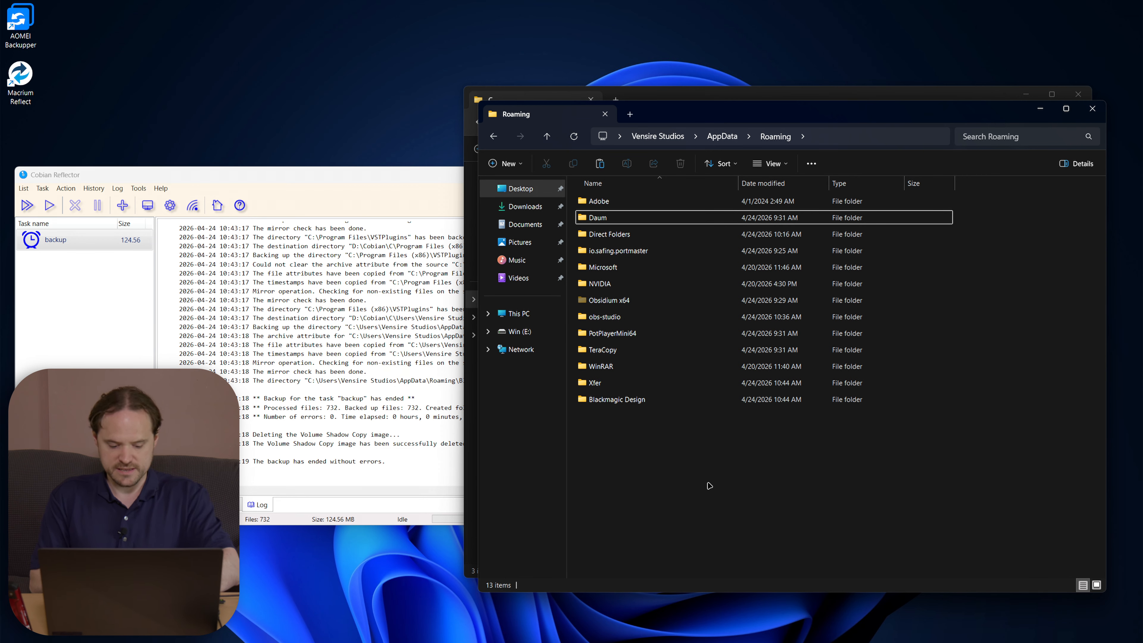
{"action": "left_click", "coordinate": [720, 400]}
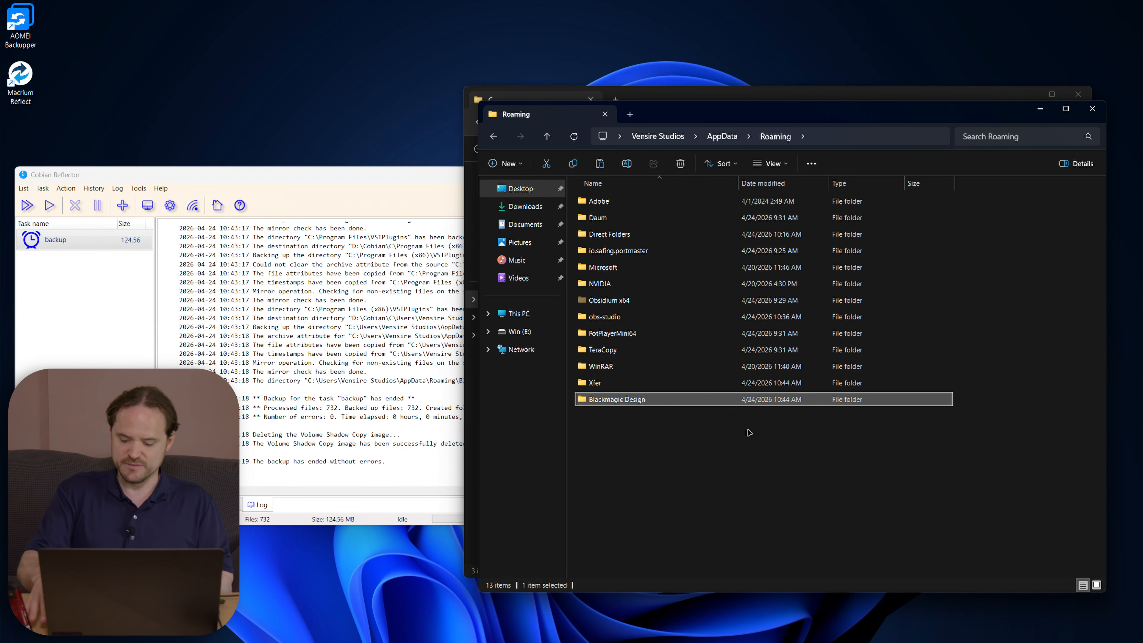
{"action": "key", "text": "shift+Delete"}
{"action": "key", "text": "Return"}
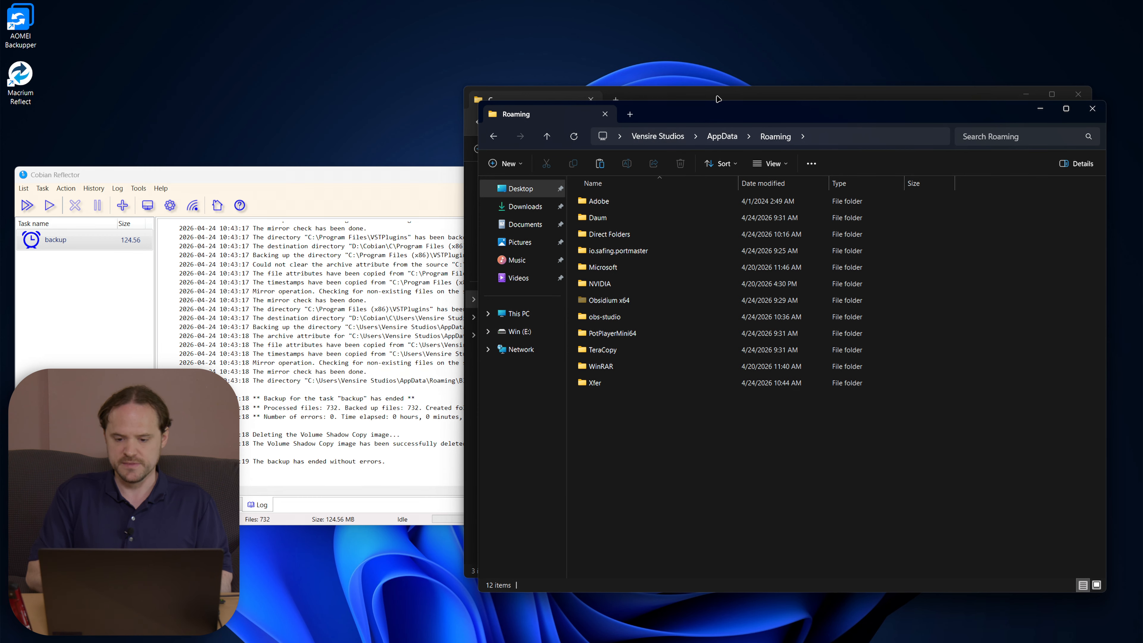
Step: Copy the three D:\Cobian\C backup folders onto C:\, overwriting all existing files
{"action": "left_click", "coordinate": [718, 99]}
{"action": "left_click_drag", "start_coordinate": [719, 99], "coordinate": [303, 26]}
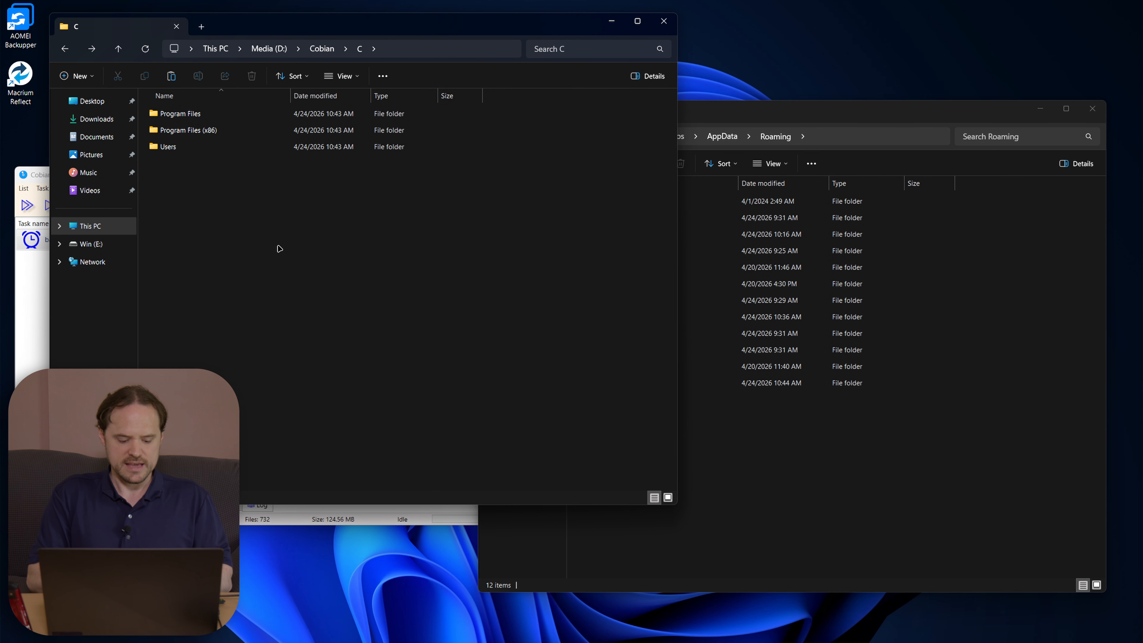
{"action": "key", "text": "ctrl+a"}
{"action": "key", "text": "ctrl+c"}
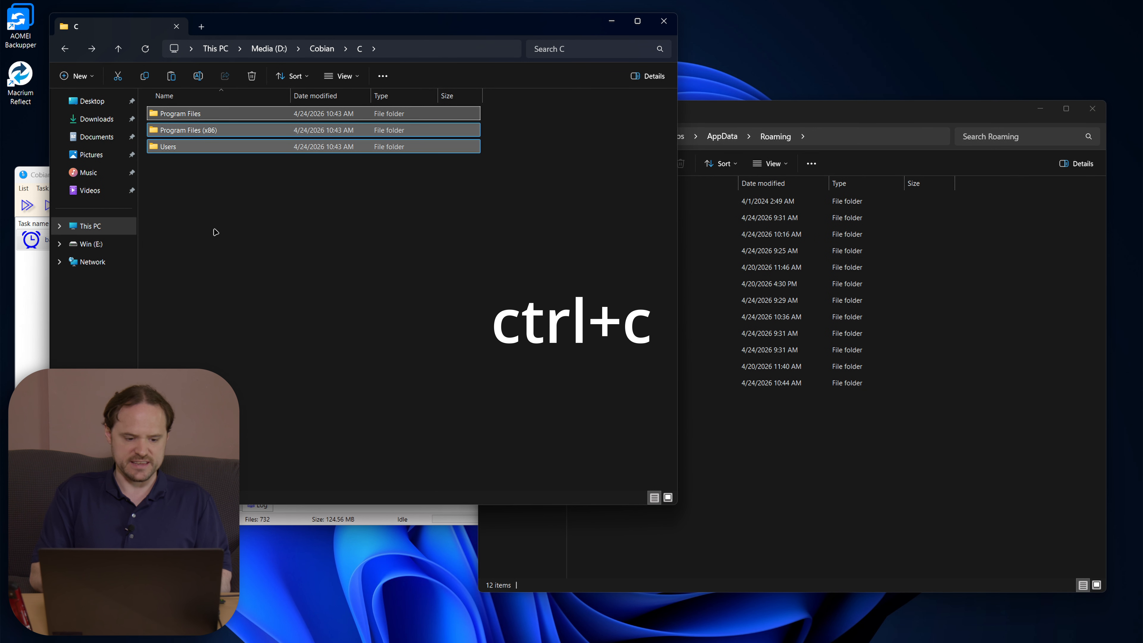
{"action": "left_click", "coordinate": [94, 226]}
{"action": "double_click", "coordinate": [194, 120]}
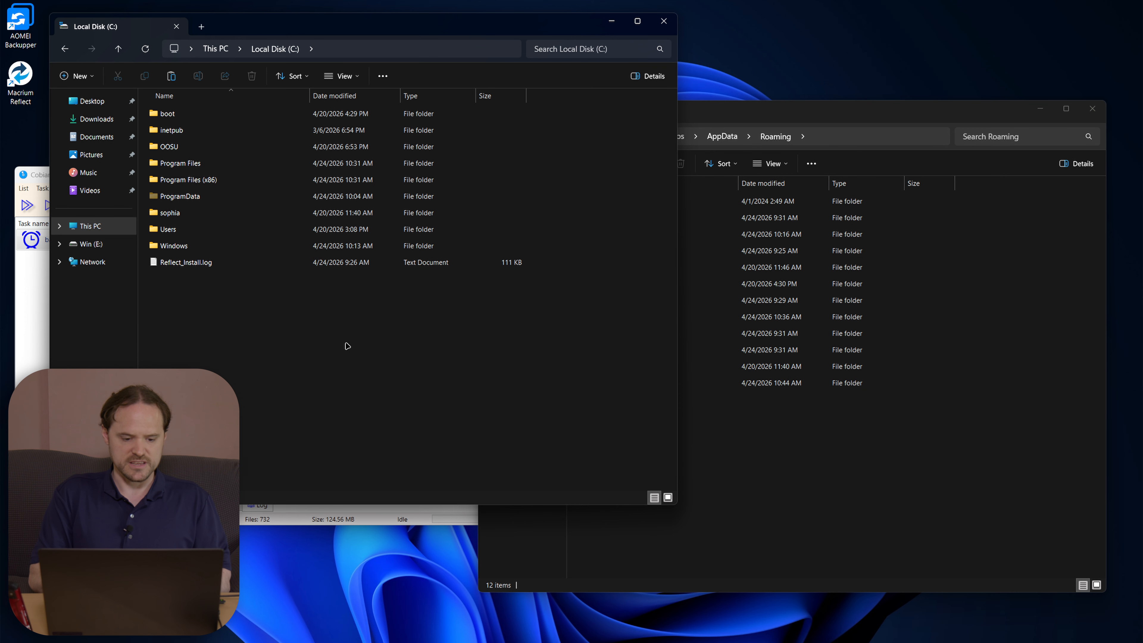
{"action": "key", "text": "ctrl+v"}
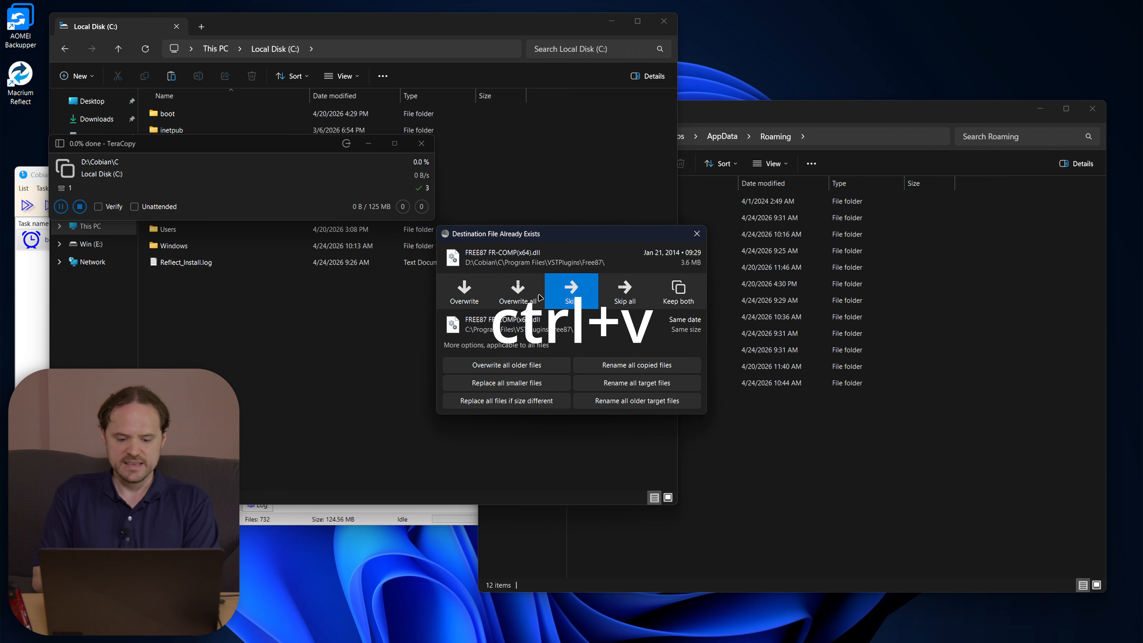
{"action": "left_click", "coordinate": [536, 297]}
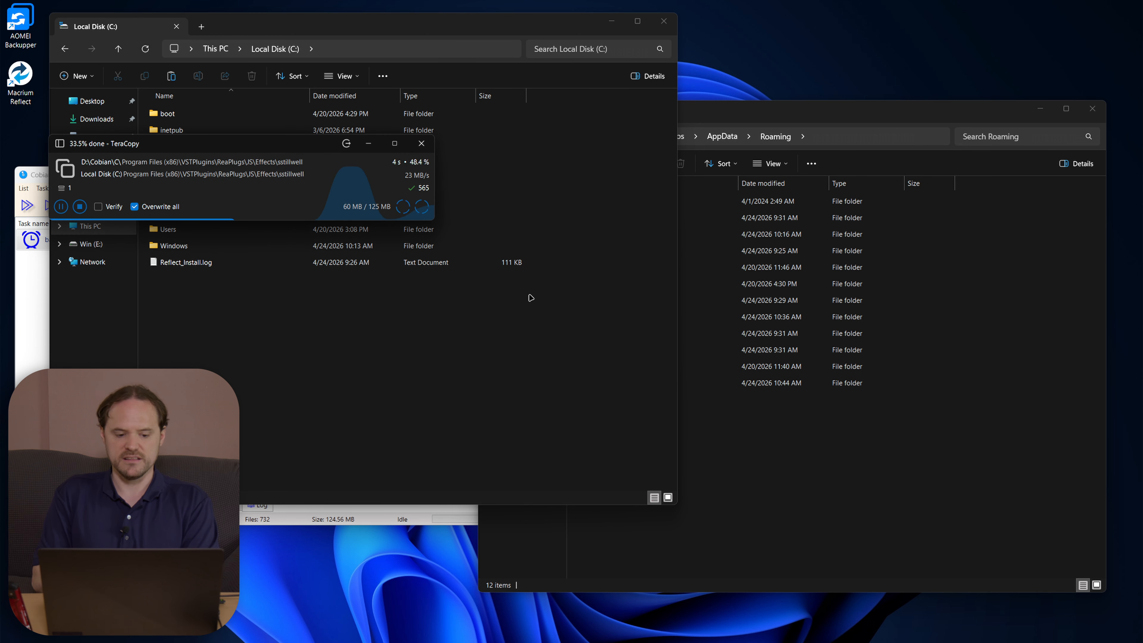
{"action": "left_click", "coordinate": [944, 436]}
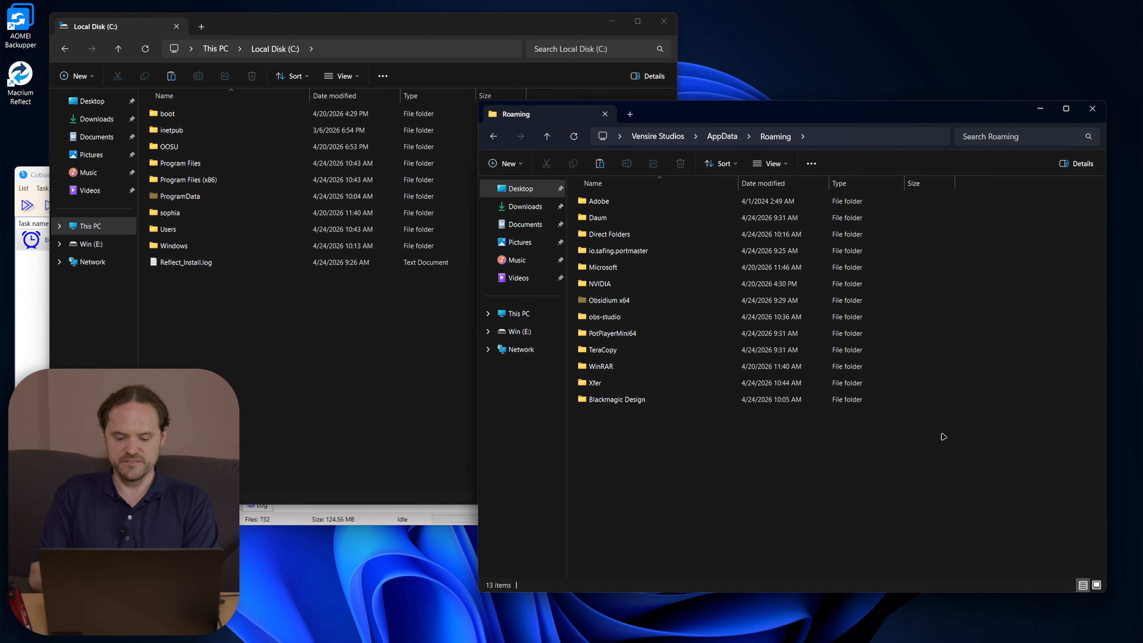
{"action": "left_click", "coordinate": [663, 21]}
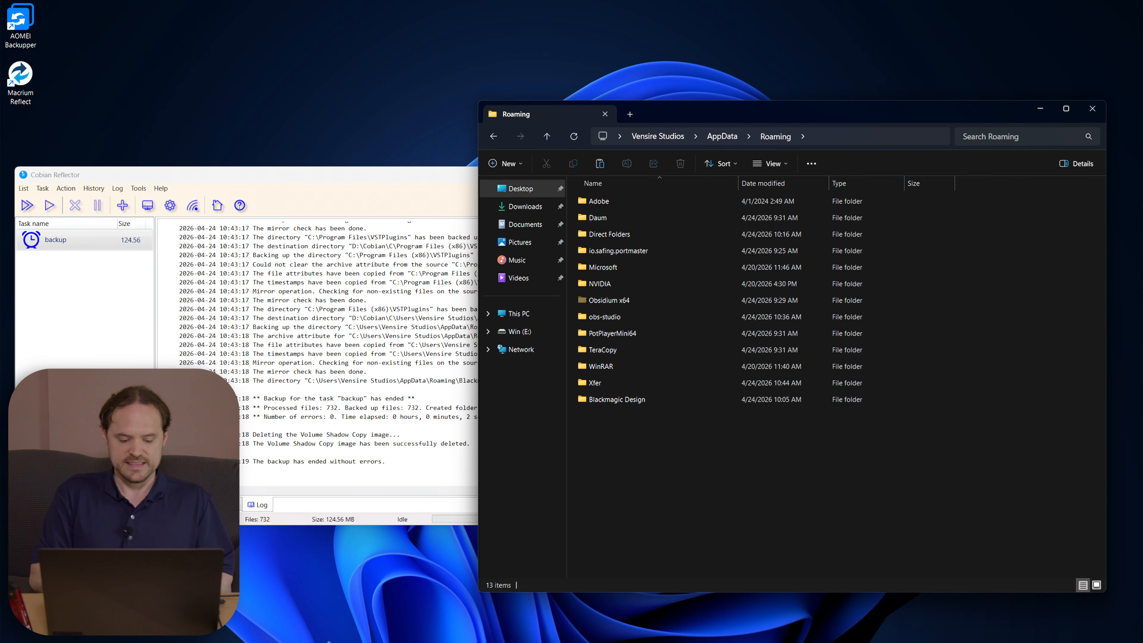
{"action": "mouse_move", "coordinate": [329, 641]}
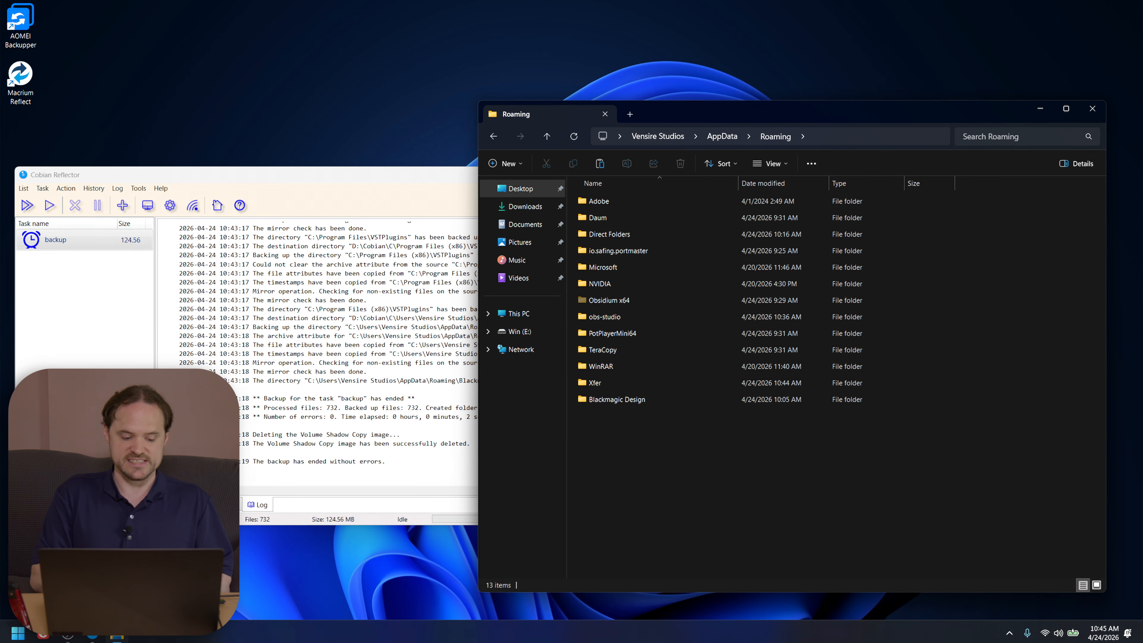
{"action": "key", "text": "super"}
{"action": "type", "text": "davinci"}
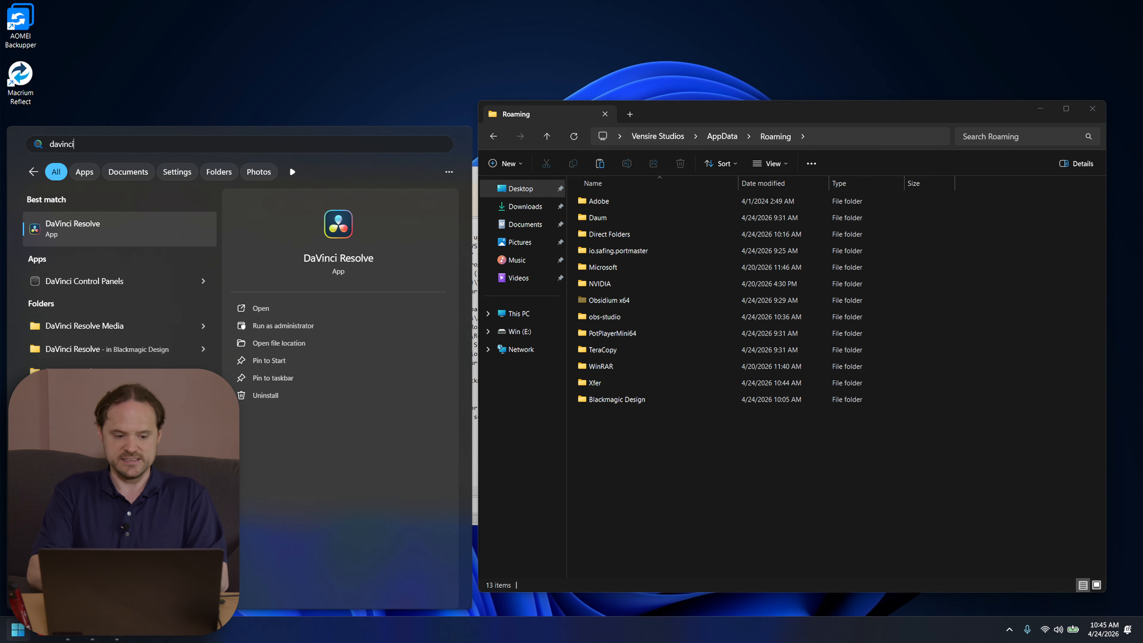
{"action": "key", "text": "Return"}
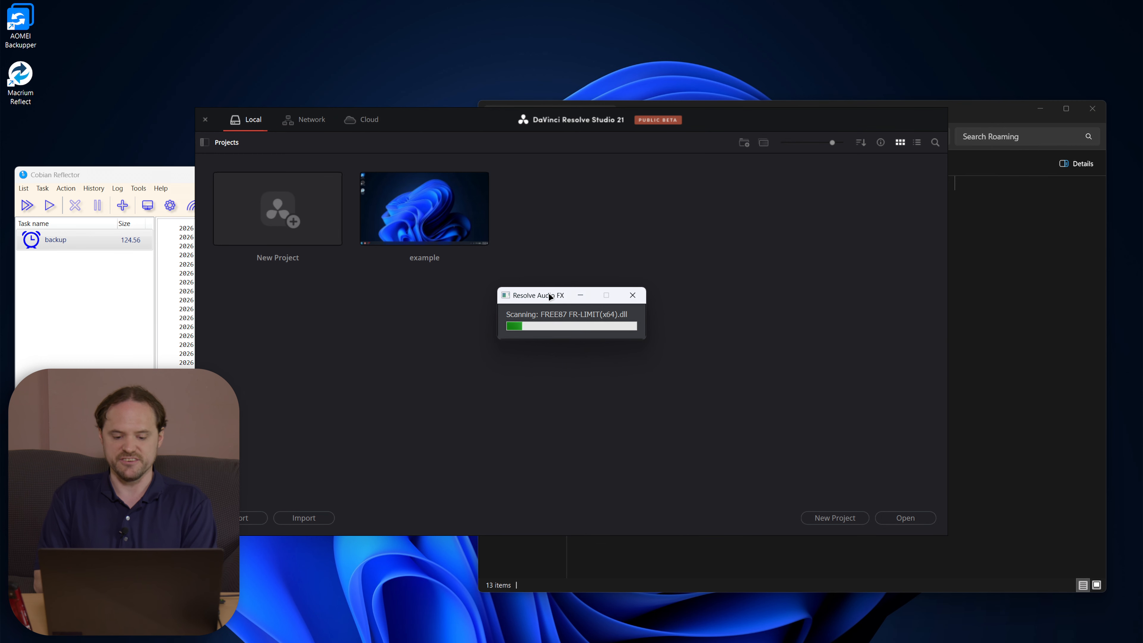
{"action": "double_click", "coordinate": [422, 198]}
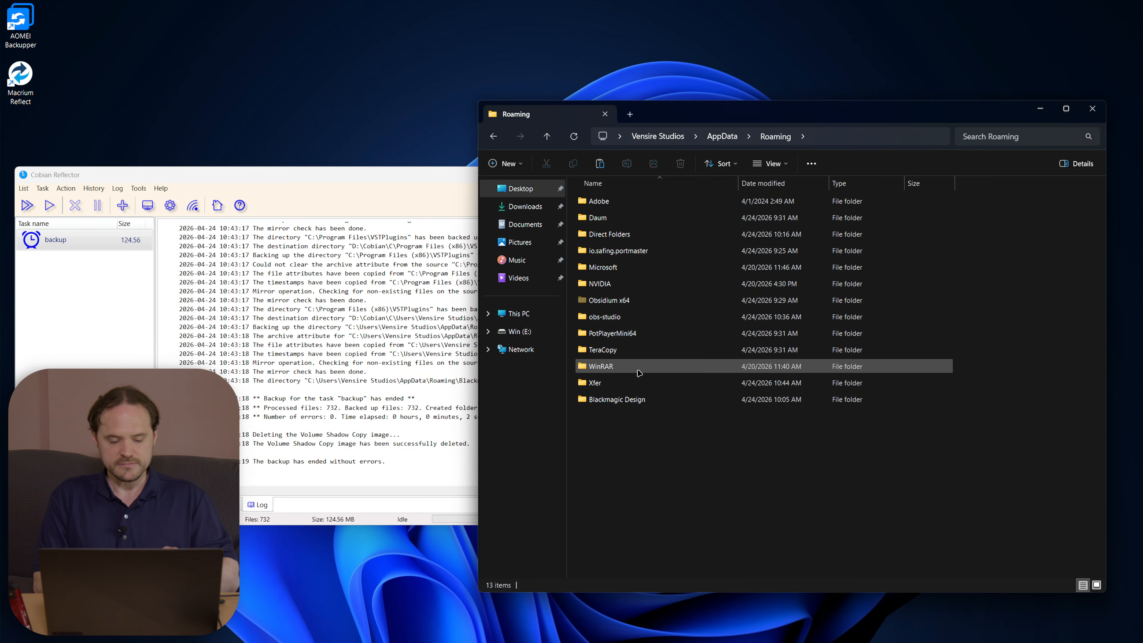
{"action": "left_click_drag", "start_coordinate": [370, 181], "coordinate": [382, 157]}
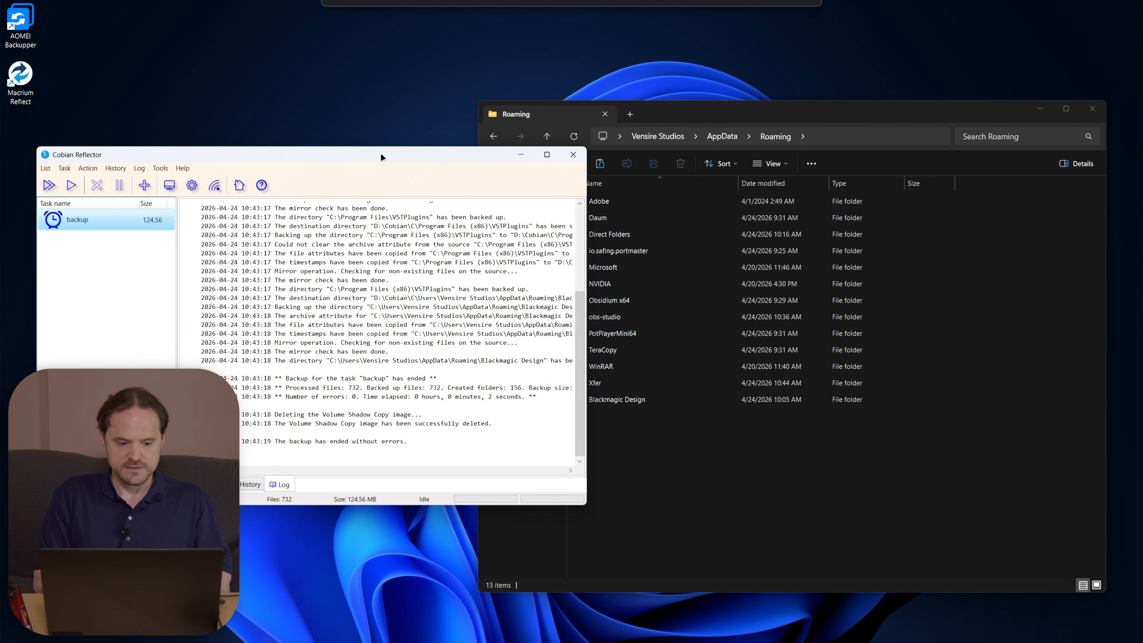
{"action": "right_click", "coordinate": [104, 224]}
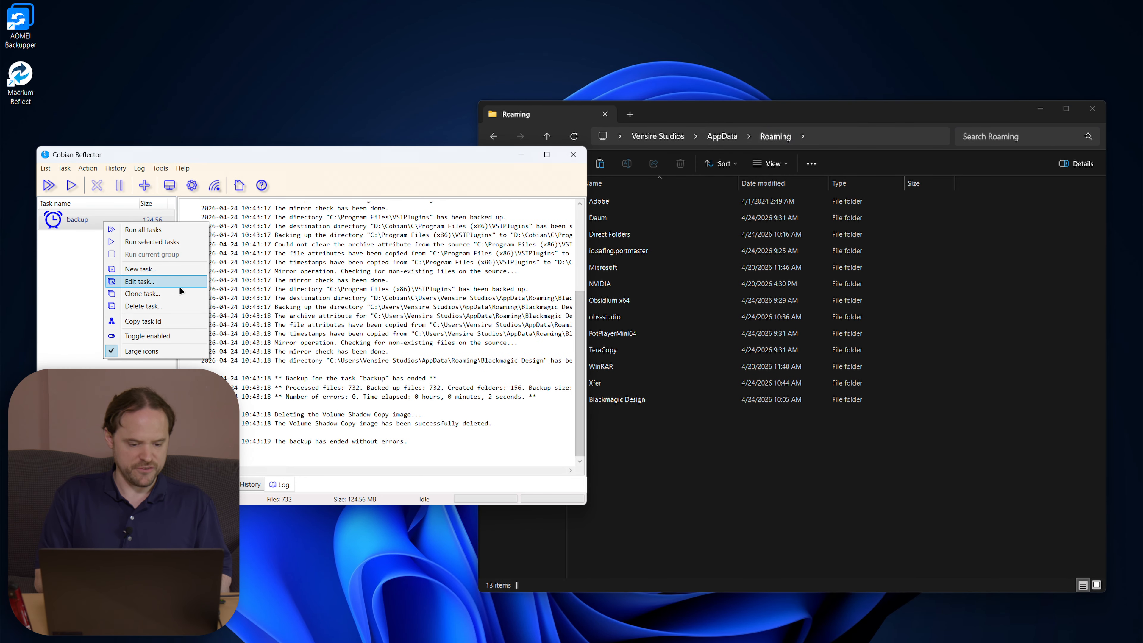
{"action": "left_click", "coordinate": [144, 282]}
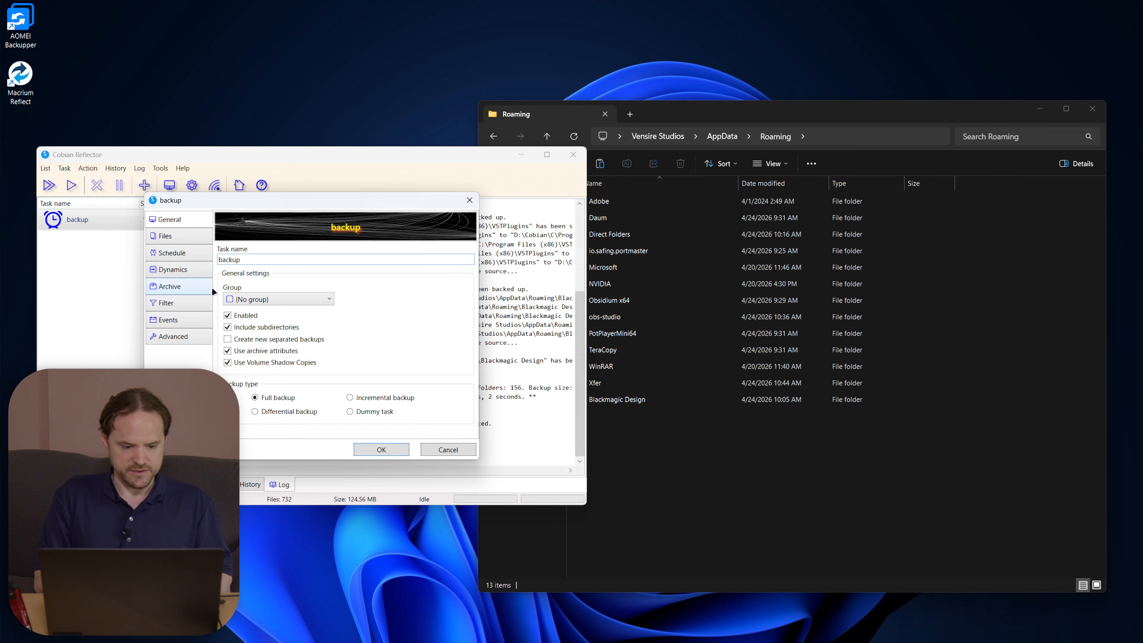
{"action": "left_click", "coordinate": [178, 237]}
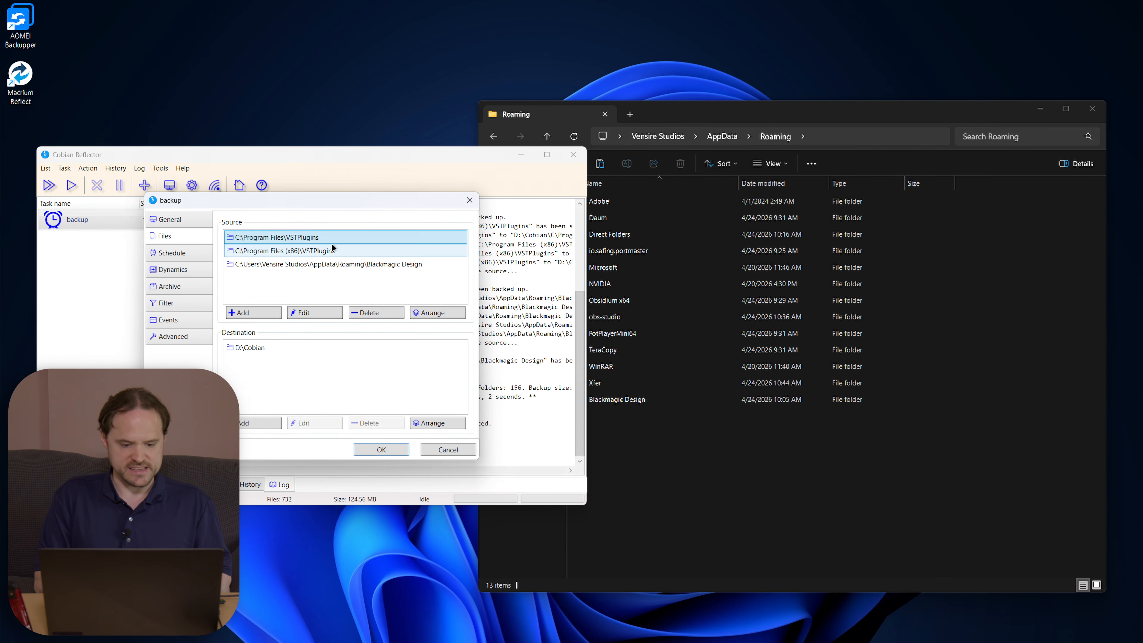
{"action": "left_click", "coordinate": [339, 252]}
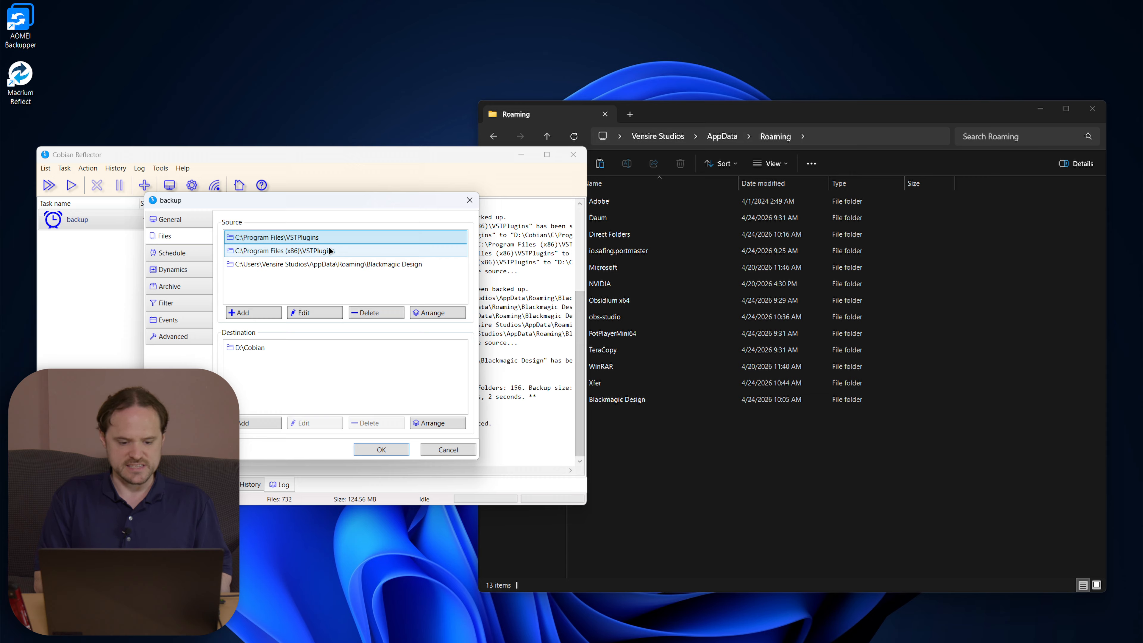
{"action": "left_click", "coordinate": [337, 265]}
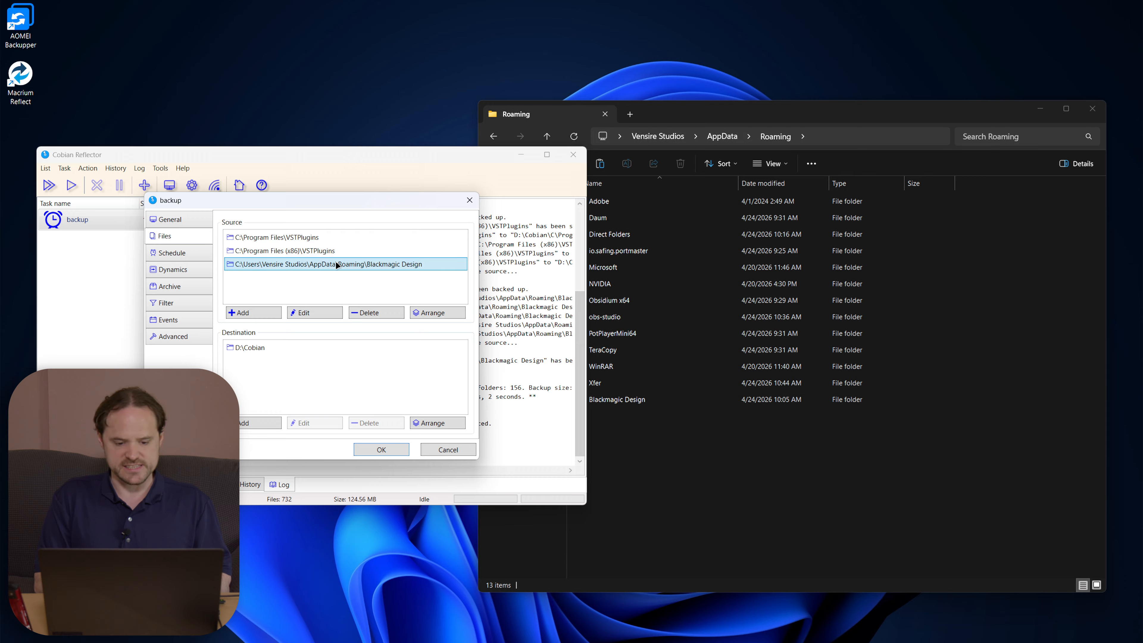
{"action": "left_click", "coordinate": [324, 250]}
{"action": "left_click", "coordinate": [310, 239]}
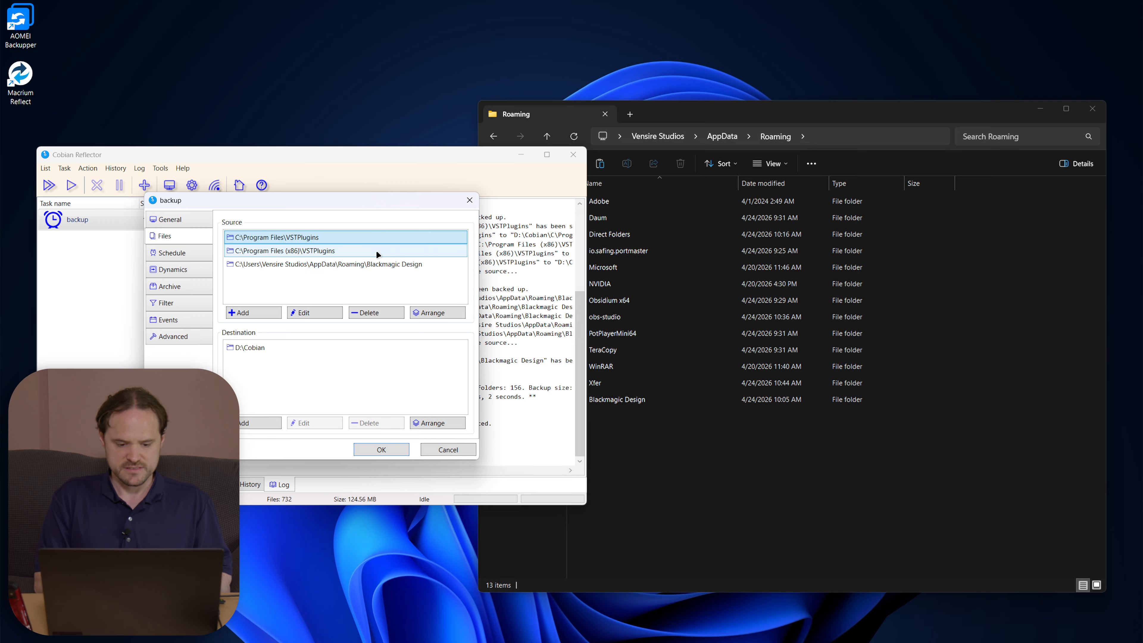
{"action": "left_click", "coordinate": [358, 266]}
{"action": "left_click", "coordinate": [673, 523]}
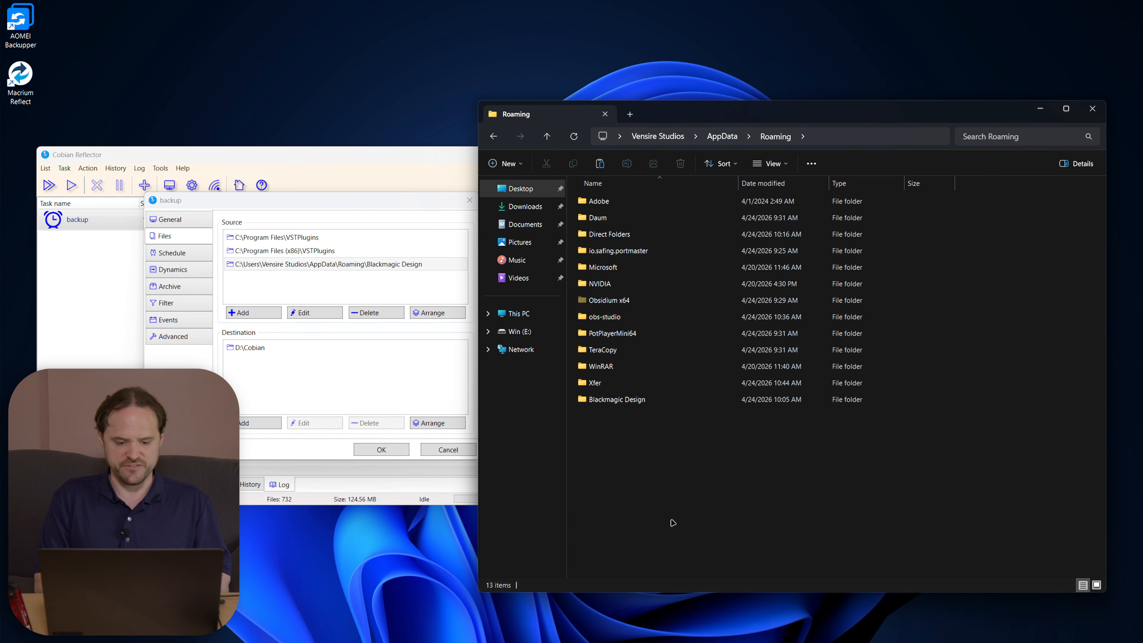
{"action": "left_click_drag", "start_coordinate": [685, 468], "coordinate": [588, 400]}
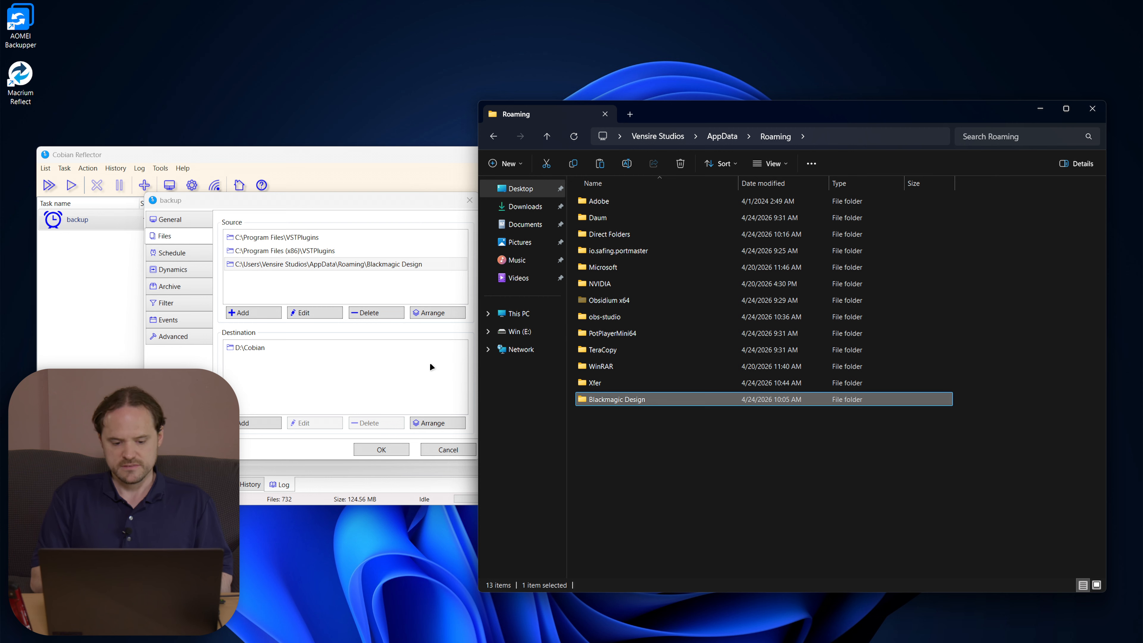
{"action": "left_click", "coordinate": [392, 366]}
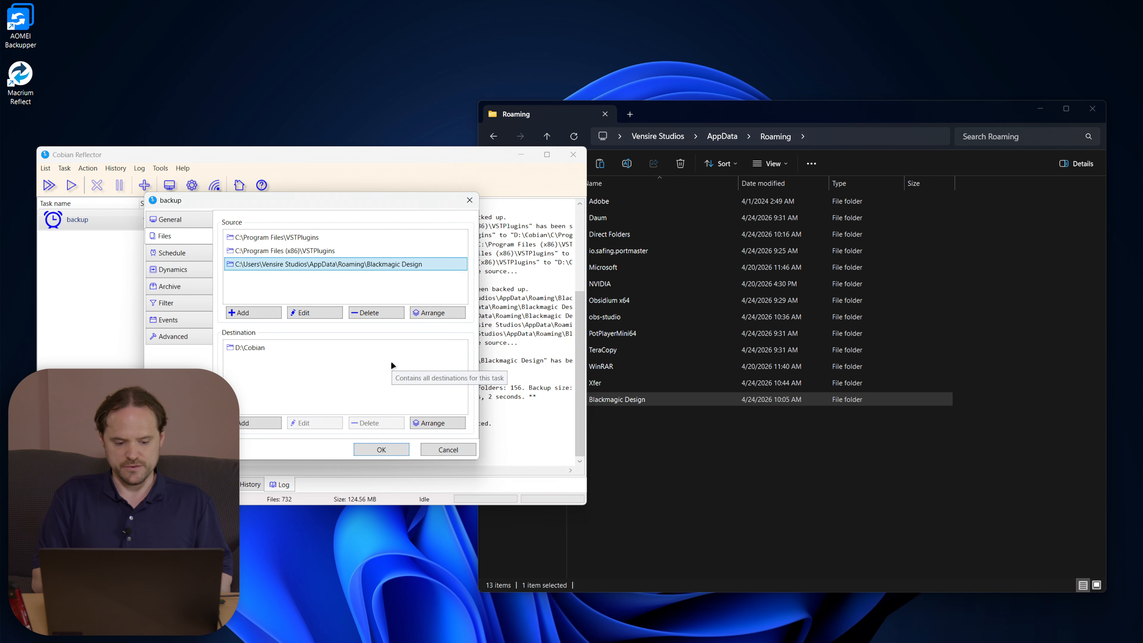
{"action": "left_click", "coordinate": [456, 450]}
{"action": "left_click", "coordinate": [773, 487]}
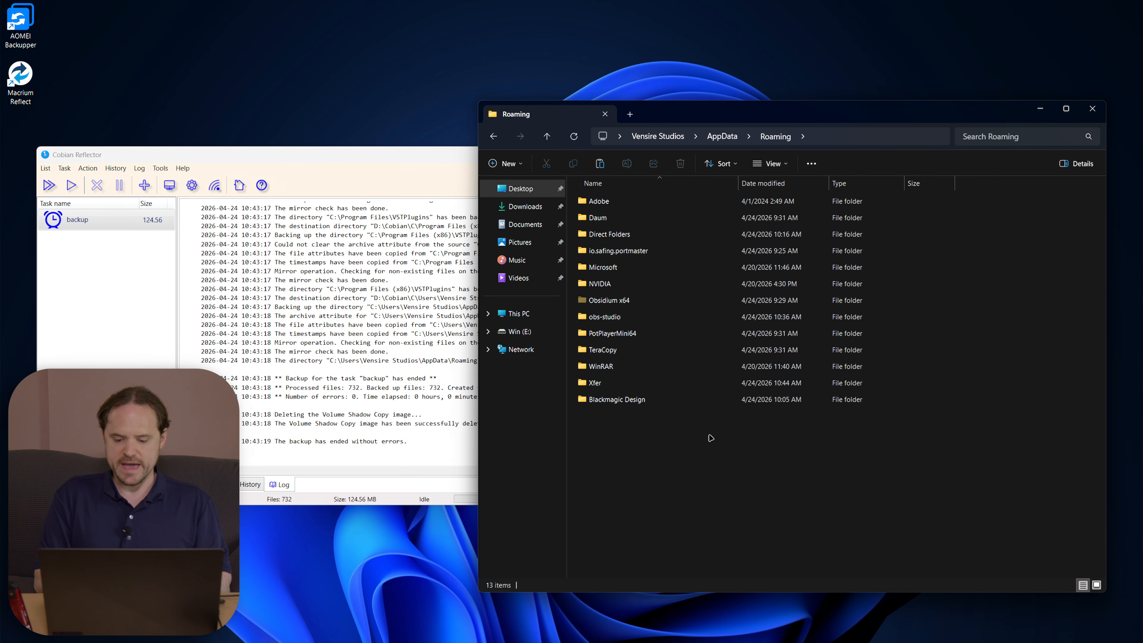
Step: Jump to D:\Cobian and open the backup's C\Users\…\AppData\Roaming folder
{"action": "double_click", "coordinate": [711, 438]}
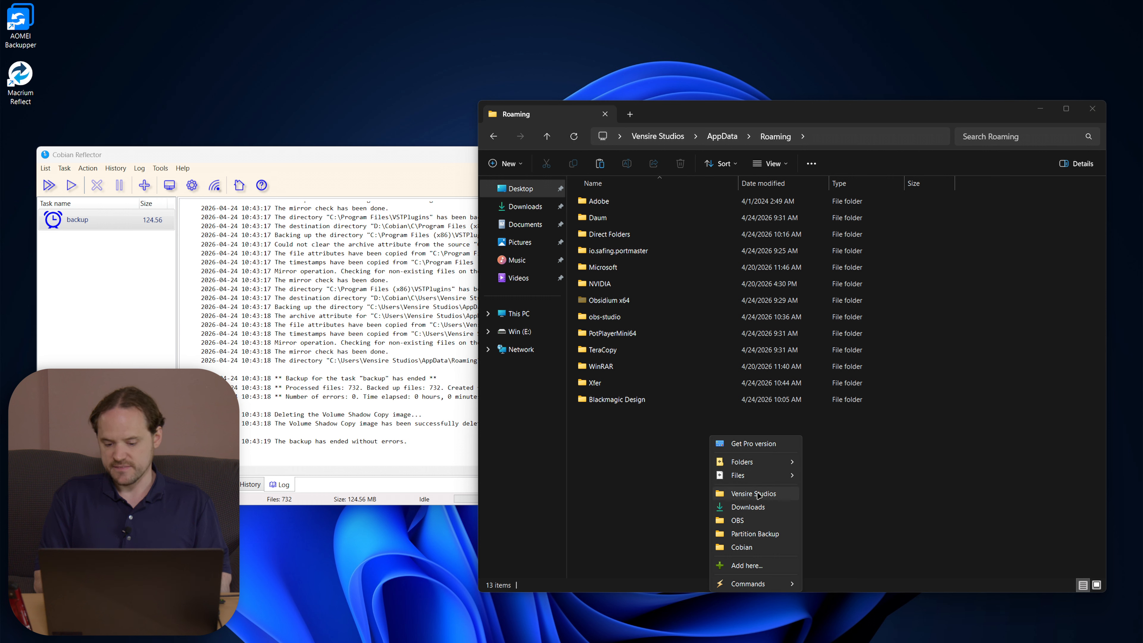
{"action": "left_click", "coordinate": [750, 547]}
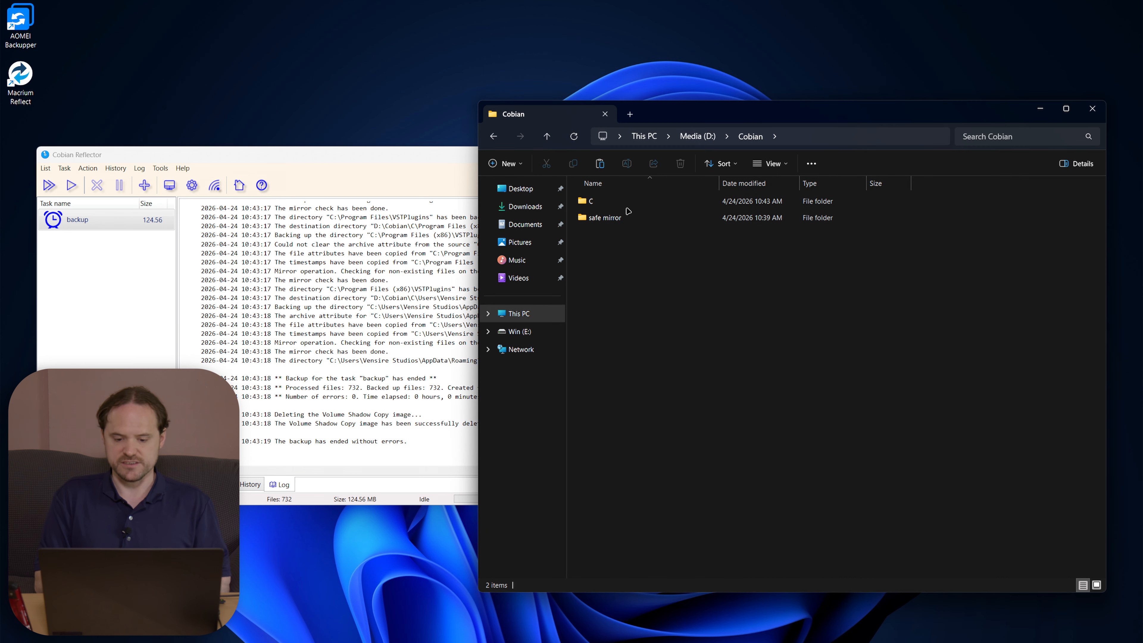
{"action": "double_click", "coordinate": [617, 203]}
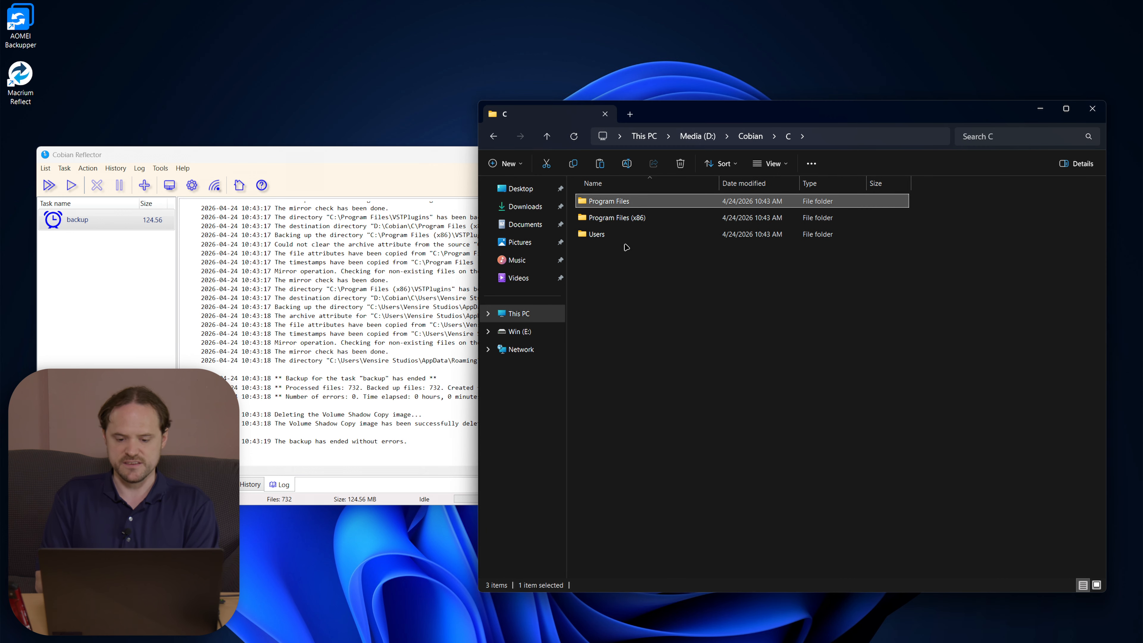
{"action": "double_click", "coordinate": [618, 234]}
{"action": "double_click", "coordinate": [617, 202]}
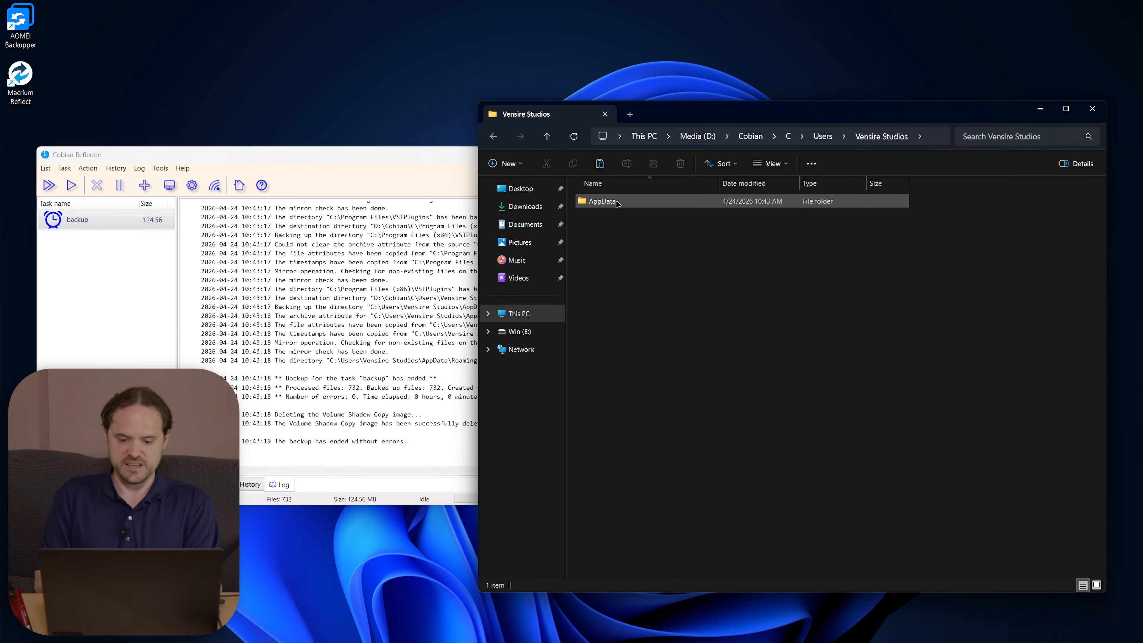
{"action": "double_click", "coordinate": [617, 203]}
{"action": "double_click", "coordinate": [618, 203]}
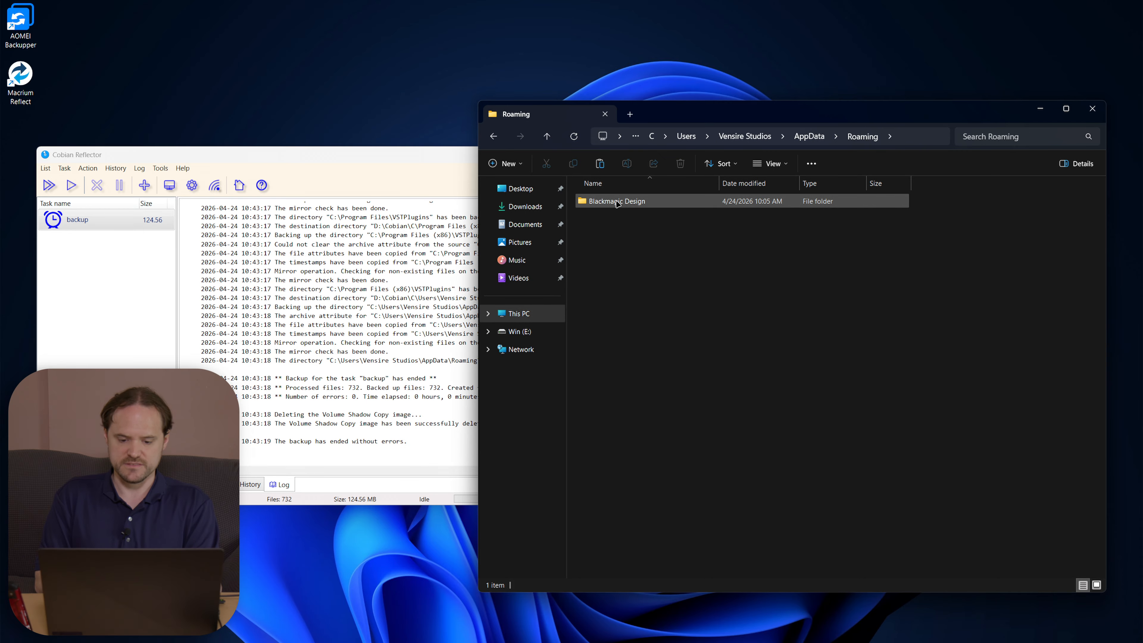
Step: Open the backed-up Blackmagic Design folder and start permanently deleting its DaVinci Resolve folder
{"action": "left_click_drag", "start_coordinate": [649, 275], "coordinate": [611, 94]}
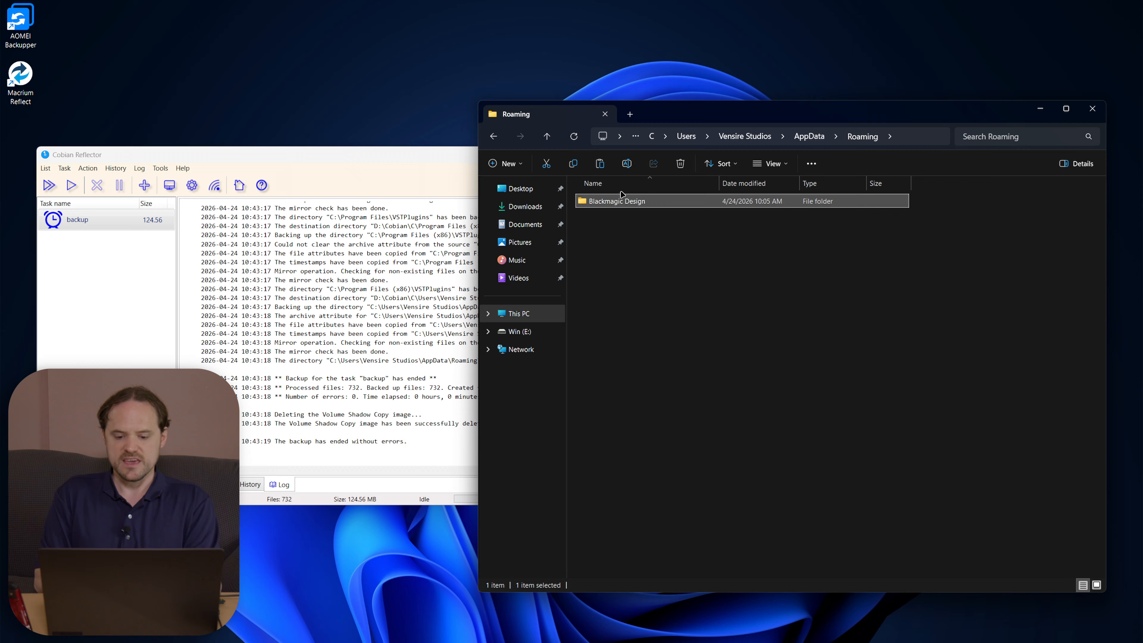
{"action": "double_click", "coordinate": [618, 203]}
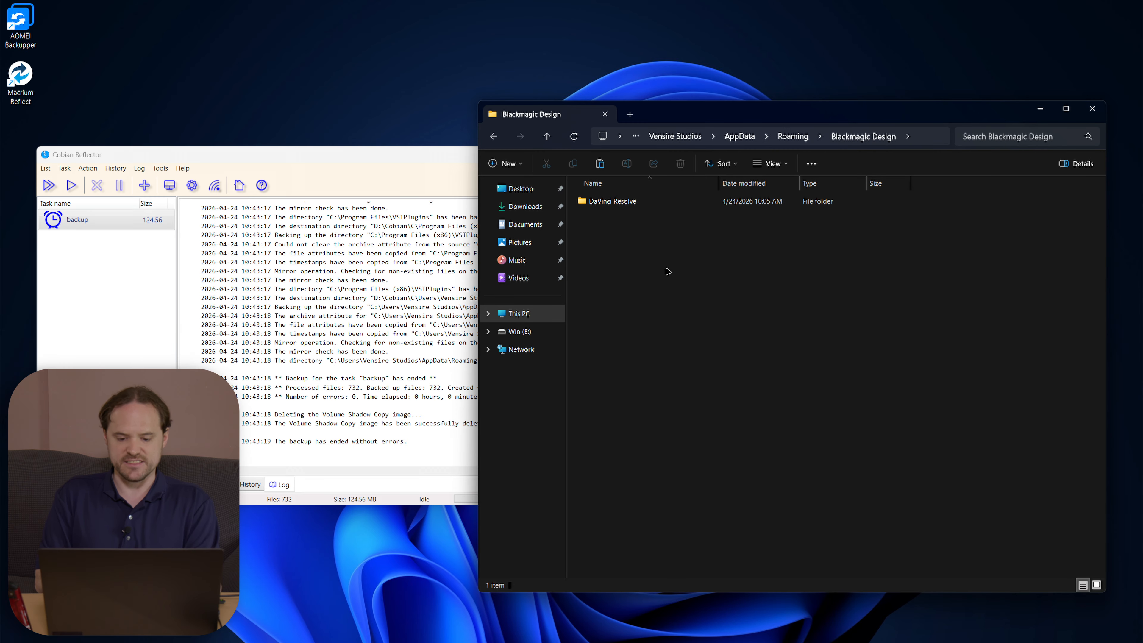
{"action": "left_click_drag", "start_coordinate": [668, 272], "coordinate": [598, 30]}
{"action": "key", "text": "shift+Delete"}
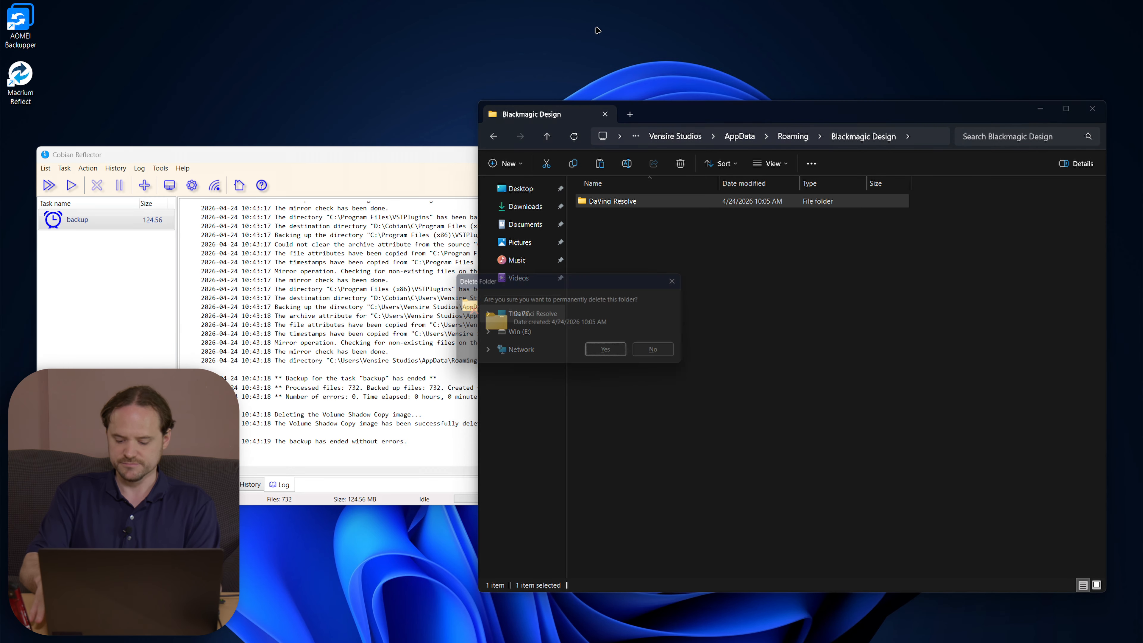
Step: Cancel the backup deletion and open the live %appdata% Roaming\Blackmagic Design folder in a new window
{"action": "key", "text": "Return"}
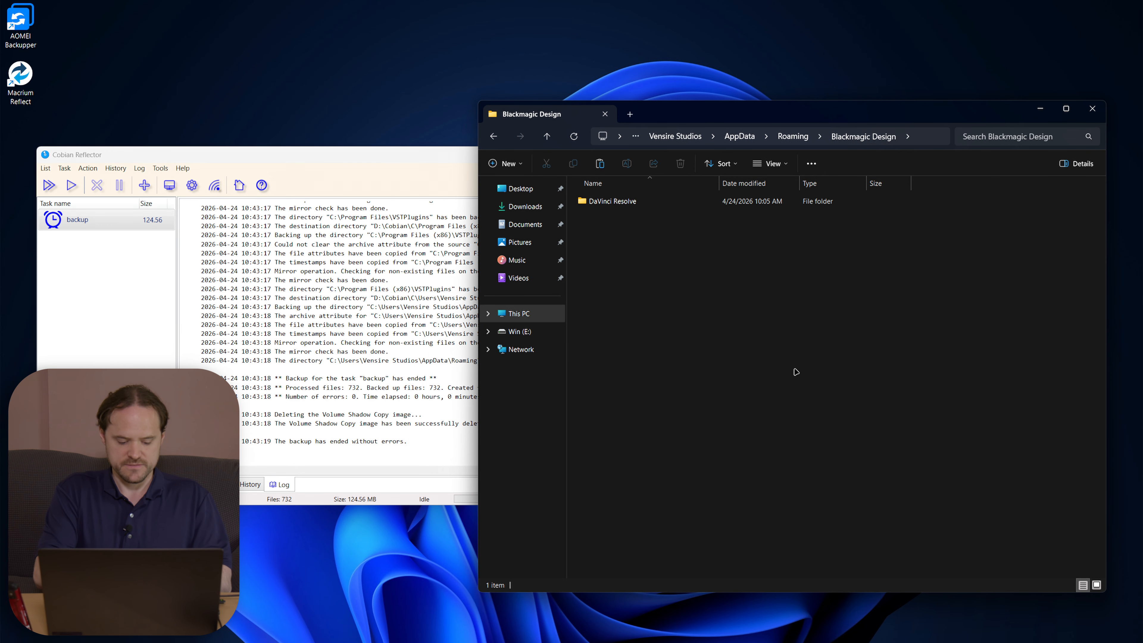
{"action": "key", "text": "Return"}
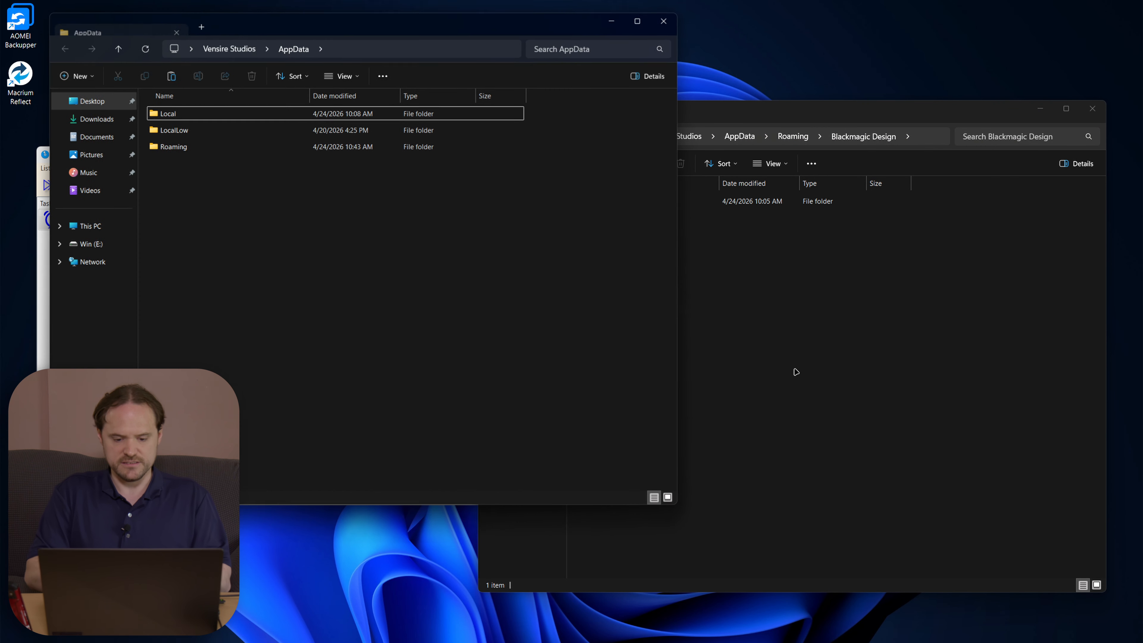
{"action": "double_click", "coordinate": [178, 147]}
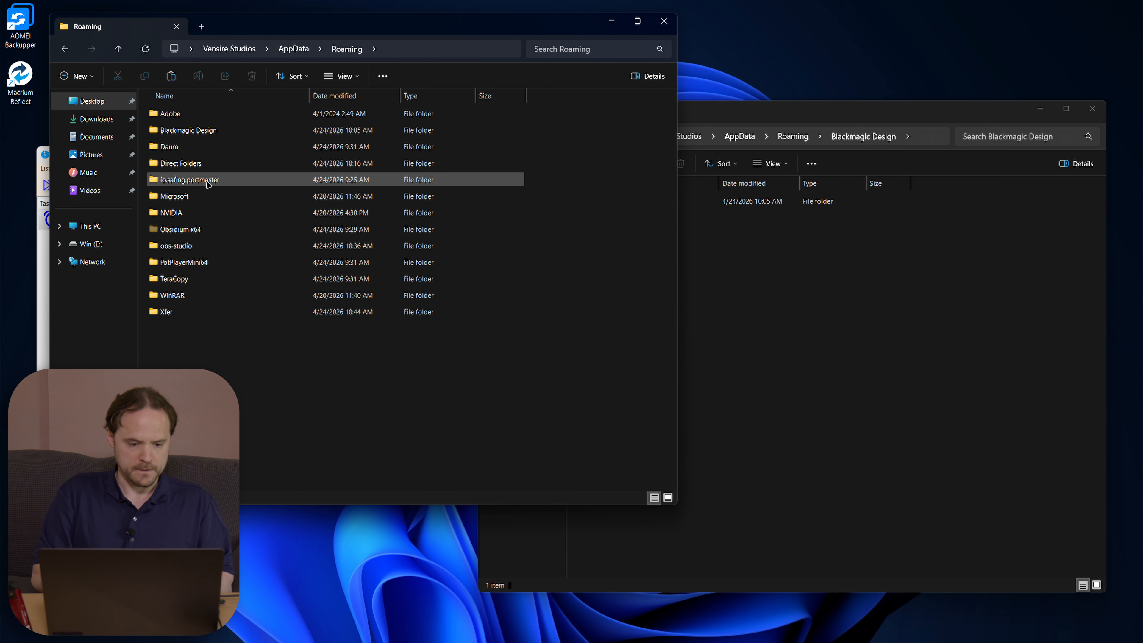
{"action": "double_click", "coordinate": [189, 130]}
Step: Permanently delete the original DaVinci Resolve folder from the live Blackmagic Design folder
{"action": "left_click_drag", "start_coordinate": [312, 215], "coordinate": [160, 5]}
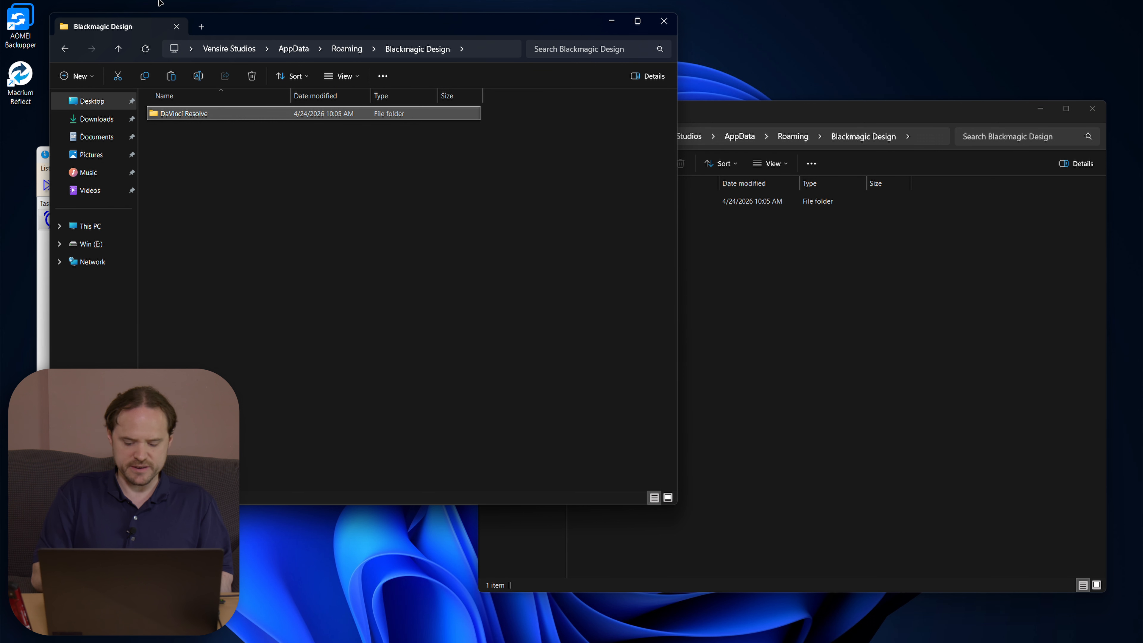
{"action": "key", "text": "shift+Delete"}
{"action": "key", "text": "Return"}
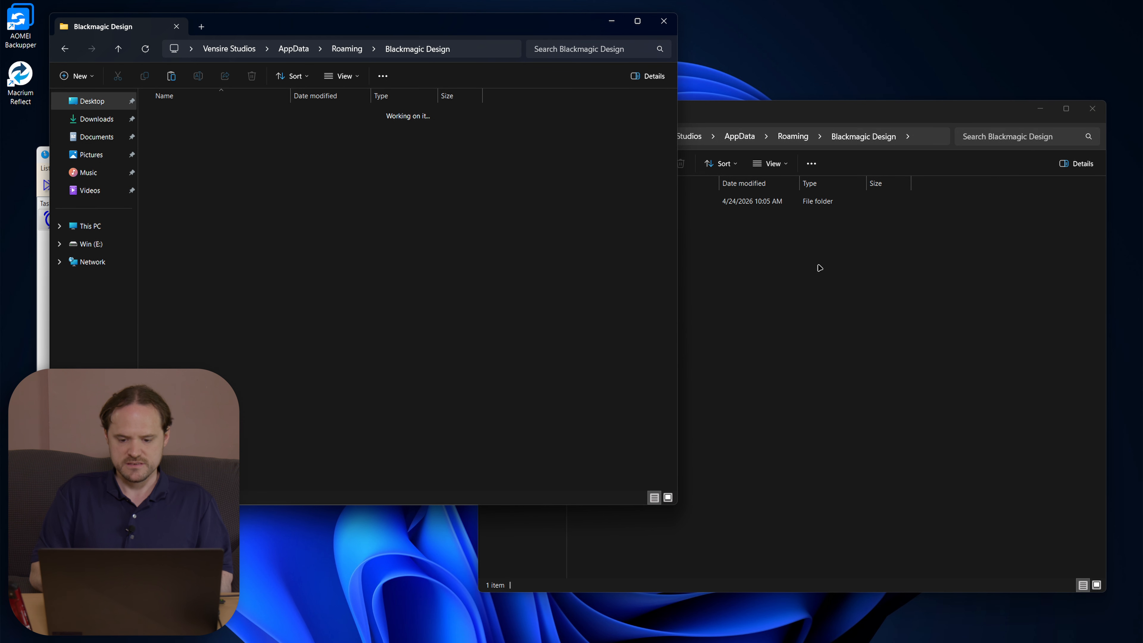
{"action": "left_click", "coordinate": [820, 268]}
Step: Rerun the backup task in Cobian Reflector; it finishes without errors after 555 files
{"action": "left_click", "coordinate": [42, 333]}
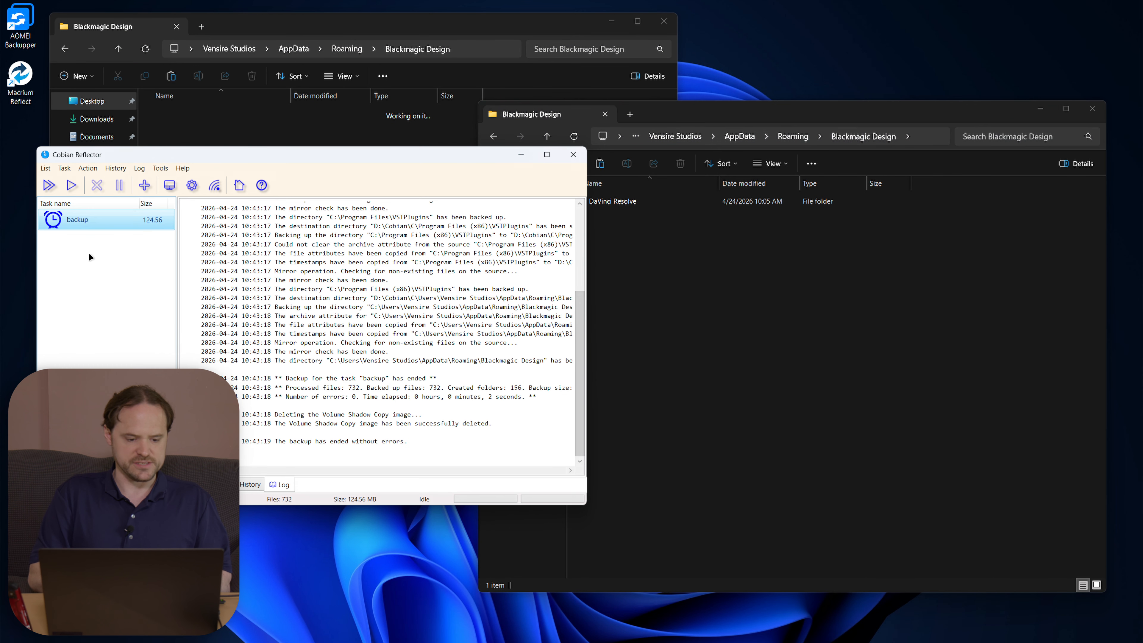
{"action": "left_click", "coordinate": [70, 187]}
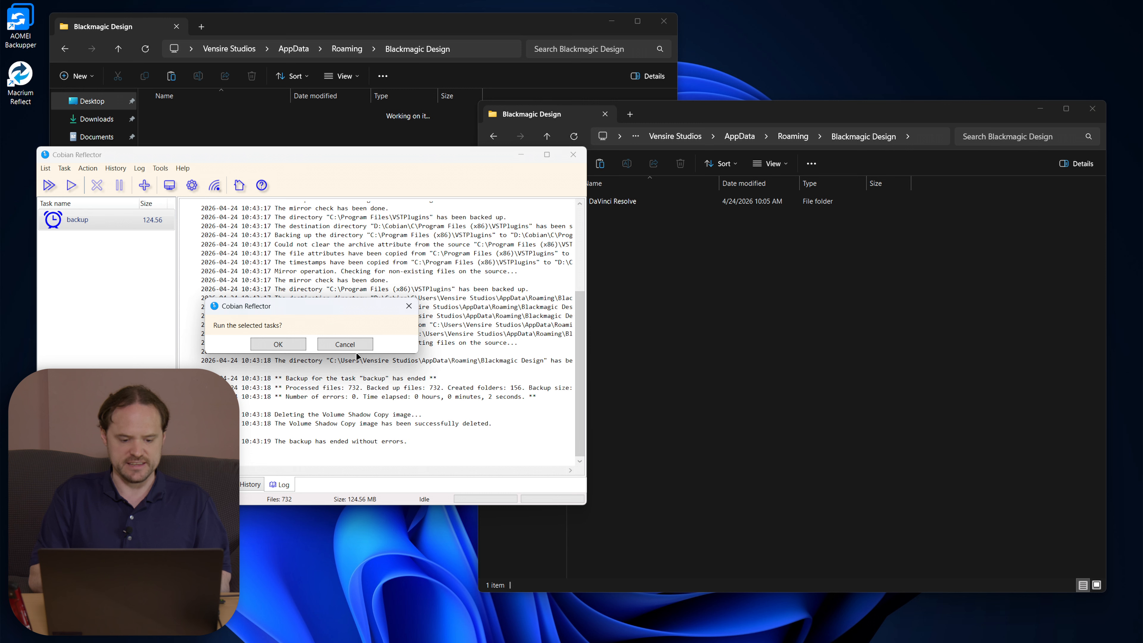
{"action": "left_click", "coordinate": [286, 347]}
{"action": "left_click", "coordinate": [768, 377]}
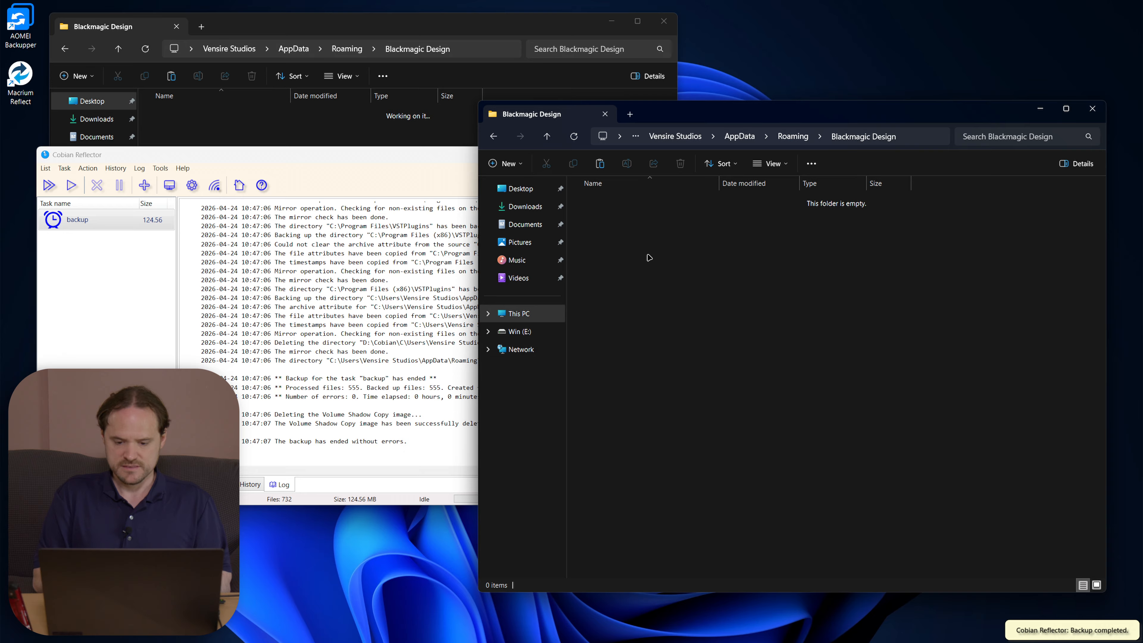
Step: Jump to D:\Cobian and open safe mirror\D\Cobian\C
{"action": "right_click", "coordinate": [669, 240]}
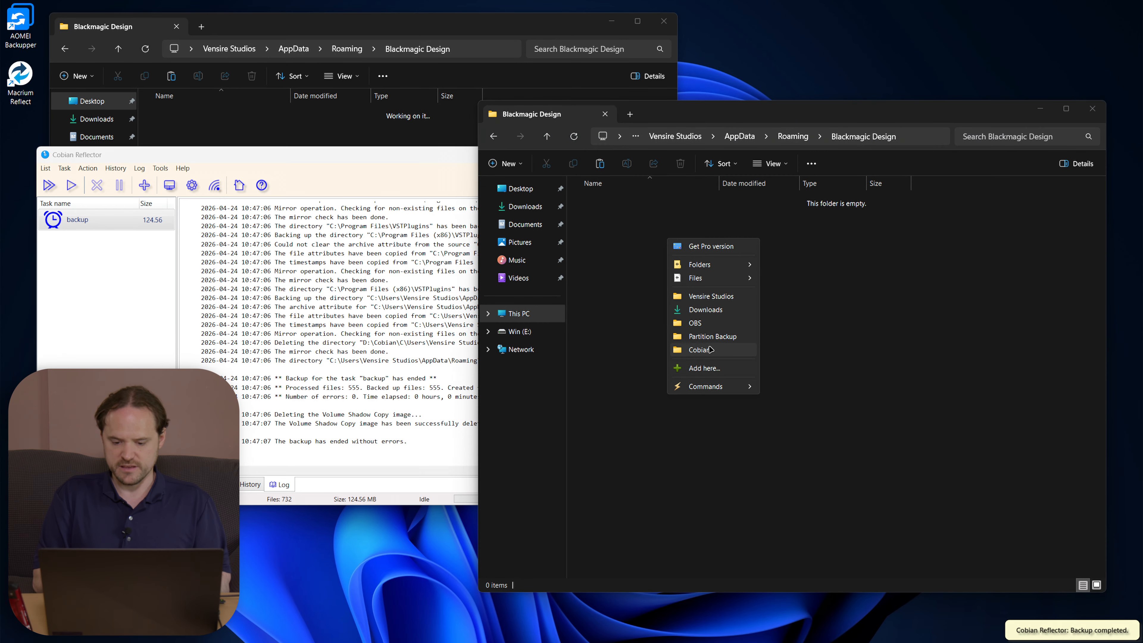
{"action": "left_click", "coordinate": [682, 332]}
{"action": "double_click", "coordinate": [618, 217]}
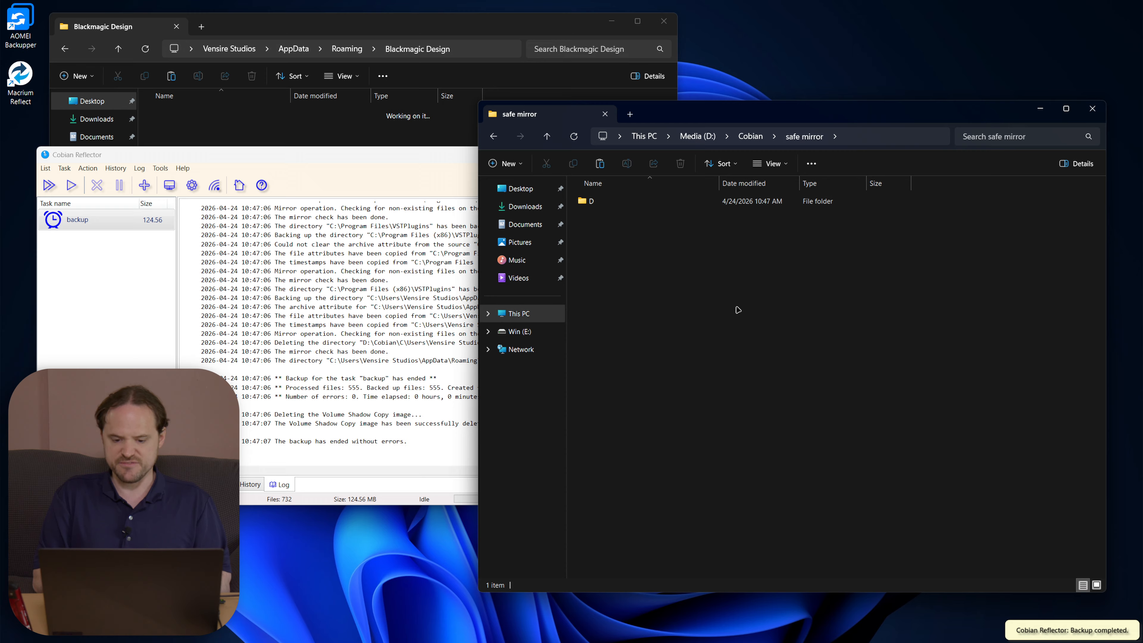
{"action": "double_click", "coordinate": [604, 204]}
{"action": "left_click", "coordinate": [602, 204]}
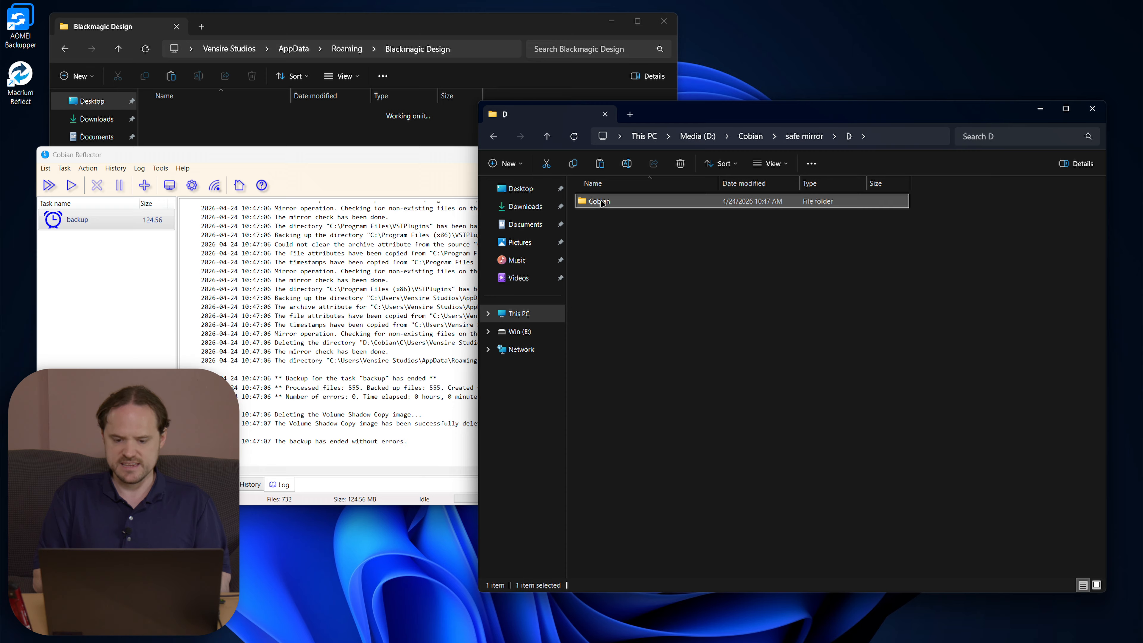
{"action": "double_click", "coordinate": [602, 204]}
{"action": "double_click", "coordinate": [602, 204]}
Step: Go on through Users\…\AppData\Roaming\Blackmagic Design and select the preserved DaVinci Resolve folder
{"action": "double_click", "coordinate": [603, 204]}
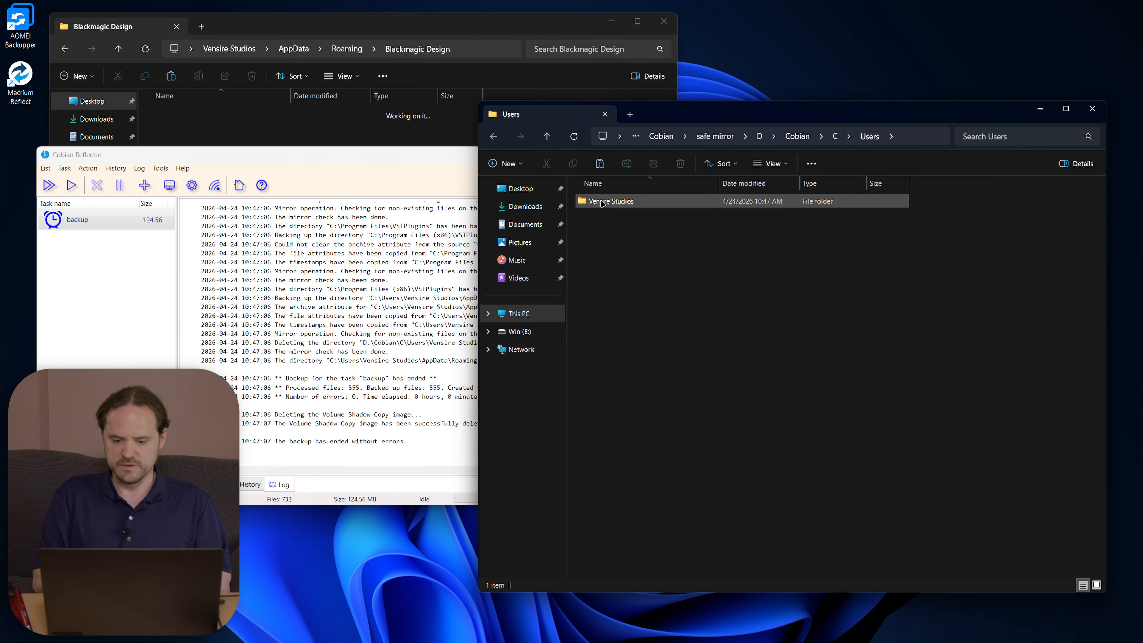
{"action": "double_click", "coordinate": [602, 204]}
{"action": "double_click", "coordinate": [602, 203]}
{"action": "left_click", "coordinate": [603, 203]}
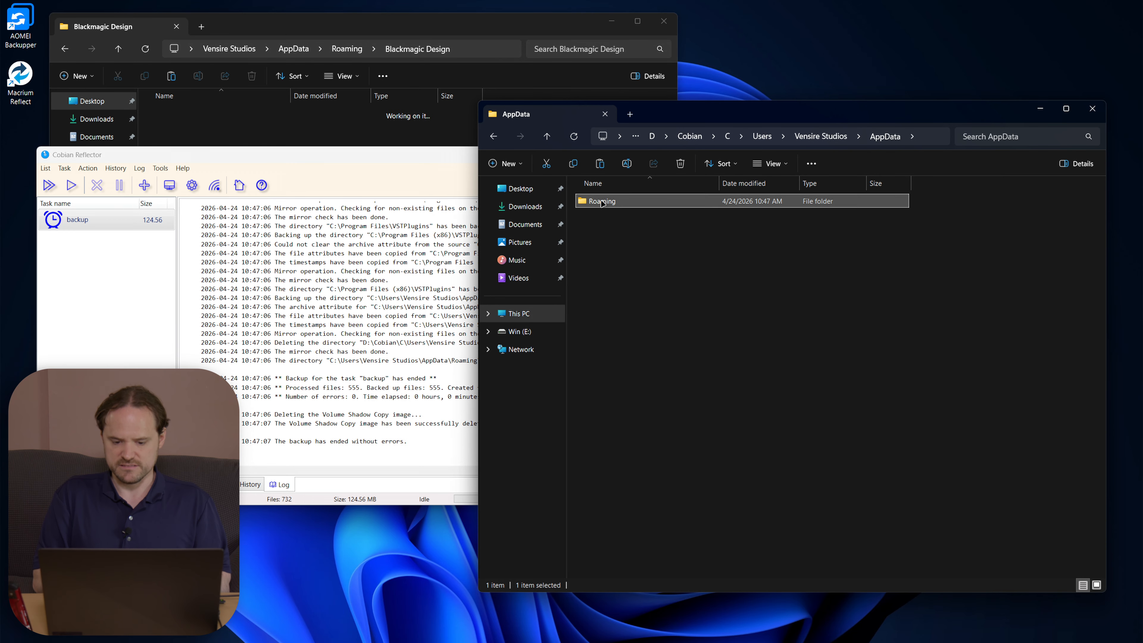
{"action": "double_click", "coordinate": [602, 203]}
{"action": "left_click", "coordinate": [602, 204]}
{"action": "double_click", "coordinate": [603, 204]}
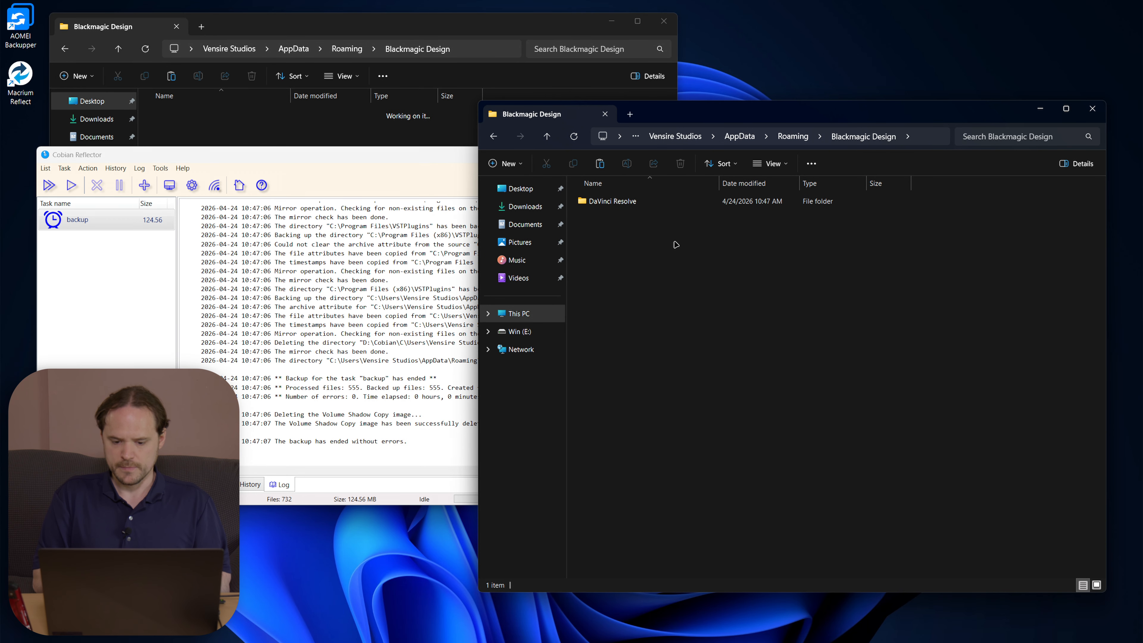
{"action": "left_click_drag", "start_coordinate": [682, 311], "coordinate": [622, 191]}
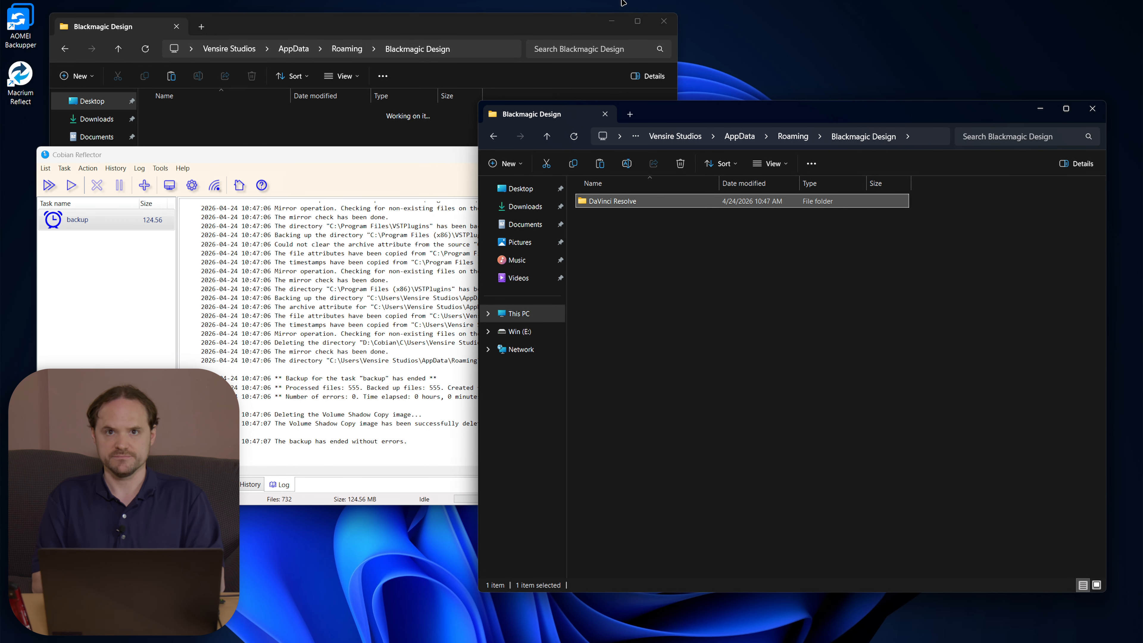
Step: Paste DaVinci Resolve back into the live Blackmagic Design folder and close that window
{"action": "left_click", "coordinate": [451, 118]}
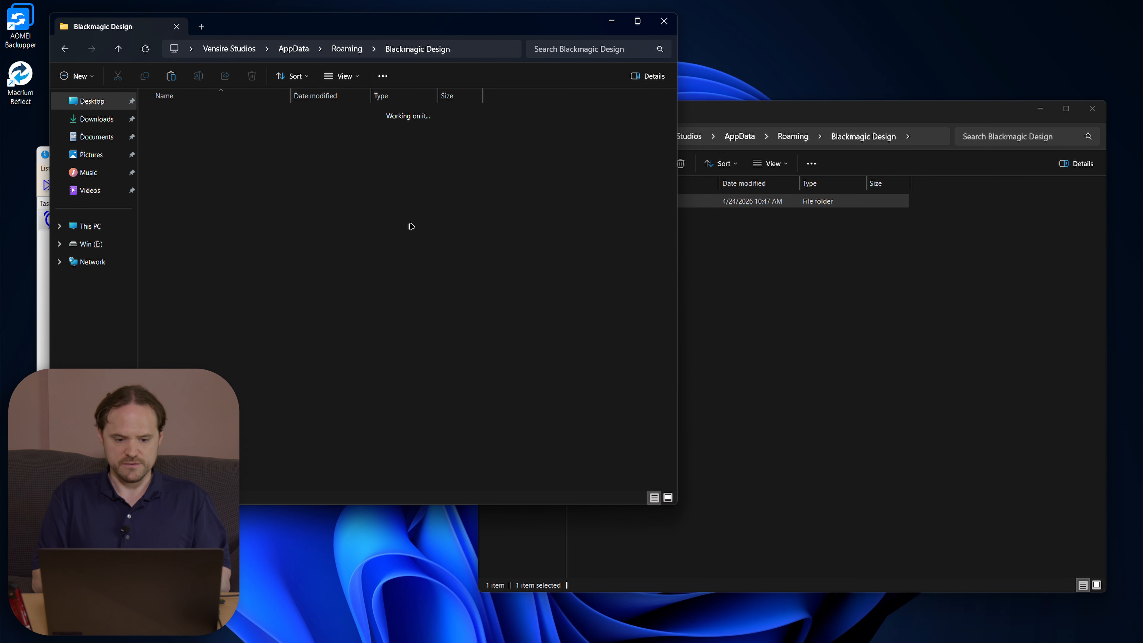
{"action": "key", "text": "ctrl+v"}
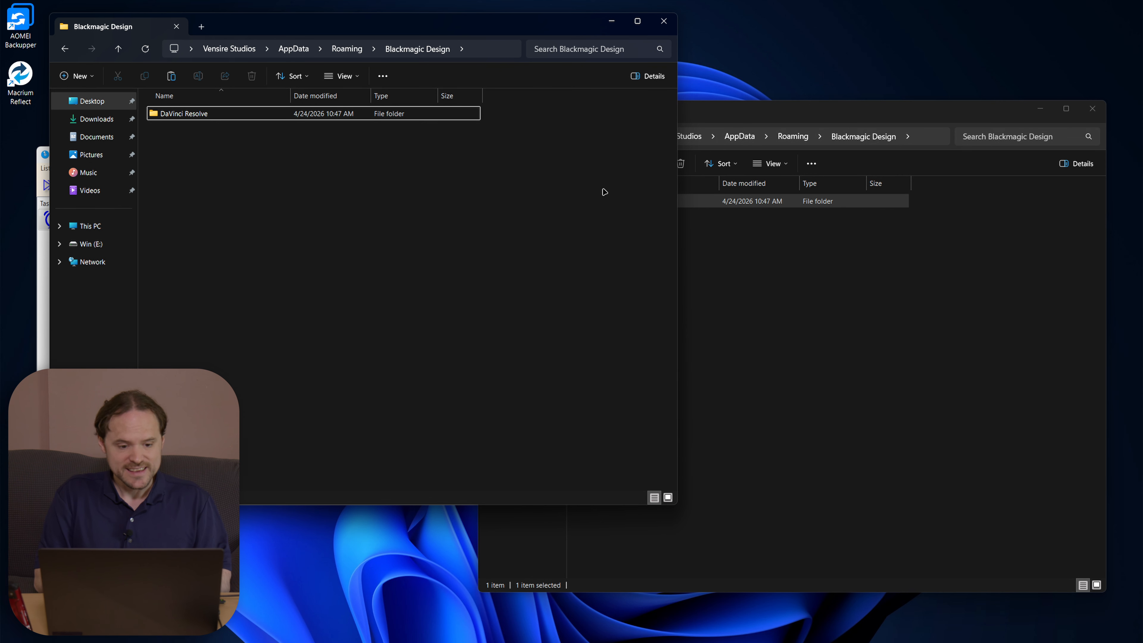
{"action": "left_click", "coordinate": [664, 21]}
Step: Permanently delete the DaVinci Resolve copy from the safe mirror
{"action": "left_click_drag", "start_coordinate": [722, 331], "coordinate": [678, 41]}
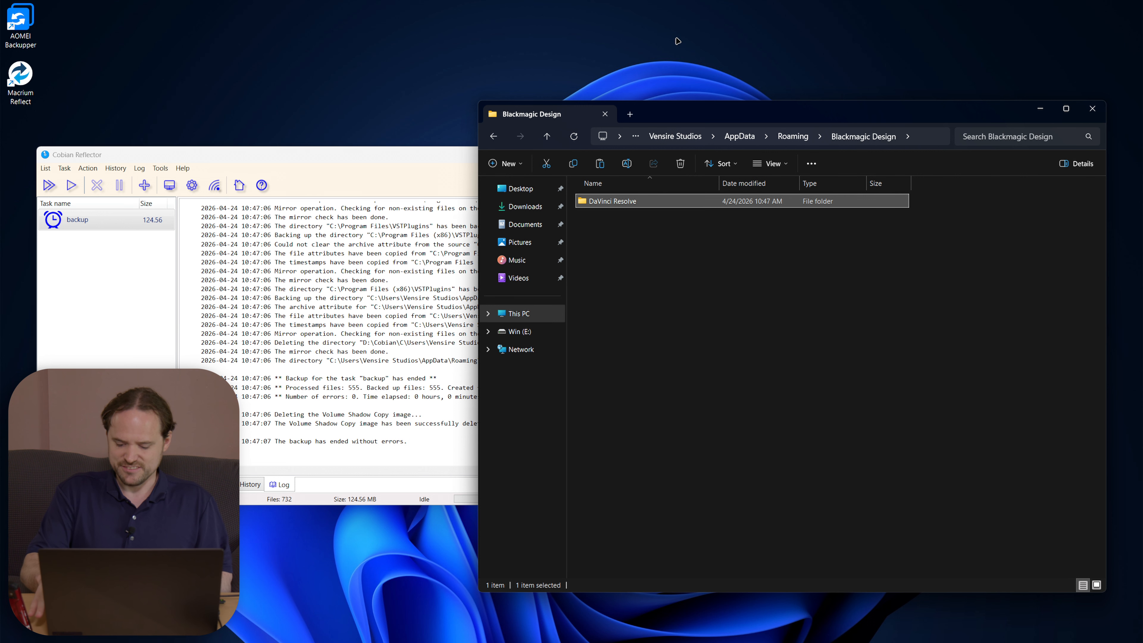
{"action": "key", "text": "shift+Delete"}
{"action": "key", "text": "Return"}
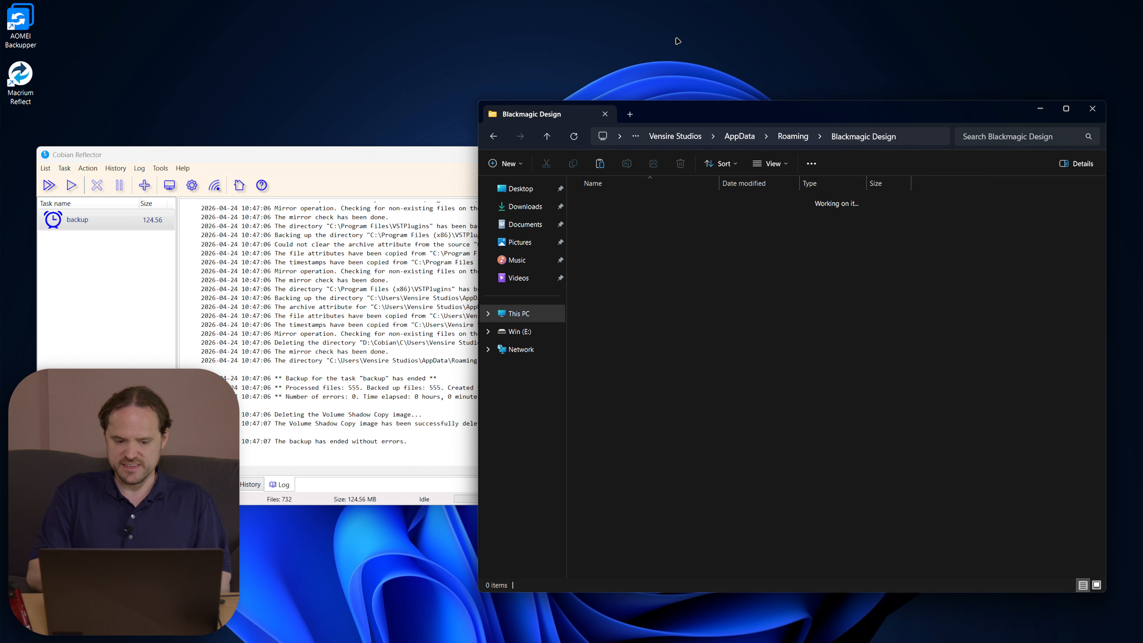
Step: Rerun the backup task, then open D:\Cobian\C in Explorer
{"action": "left_click", "coordinate": [70, 185]}
{"action": "left_click", "coordinate": [278, 344]}
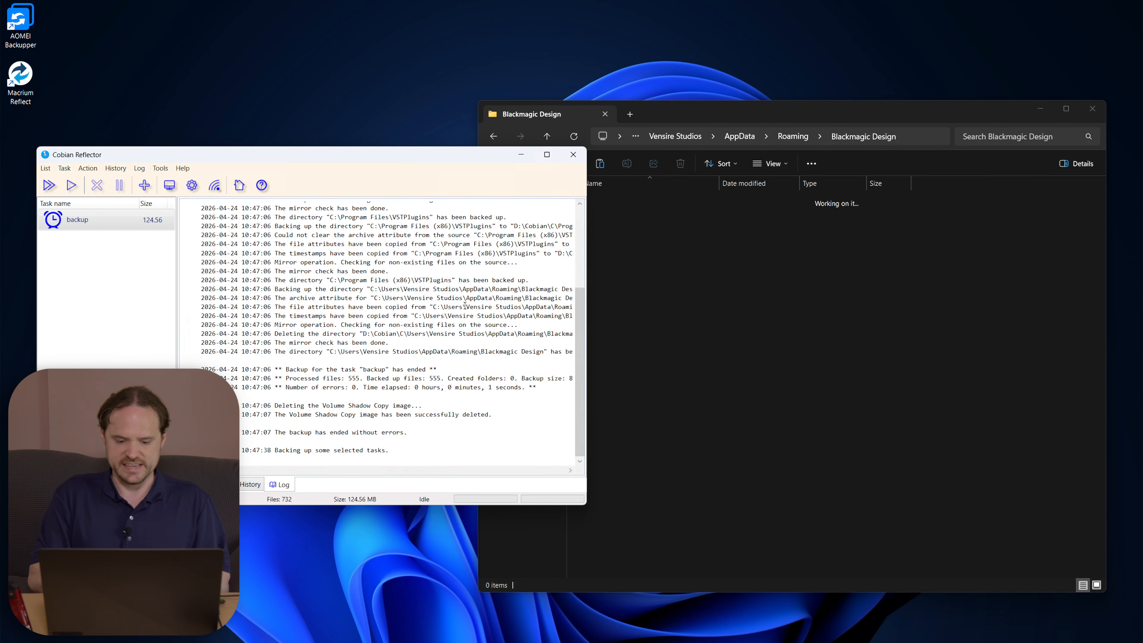
{"action": "double_click", "coordinate": [707, 297]}
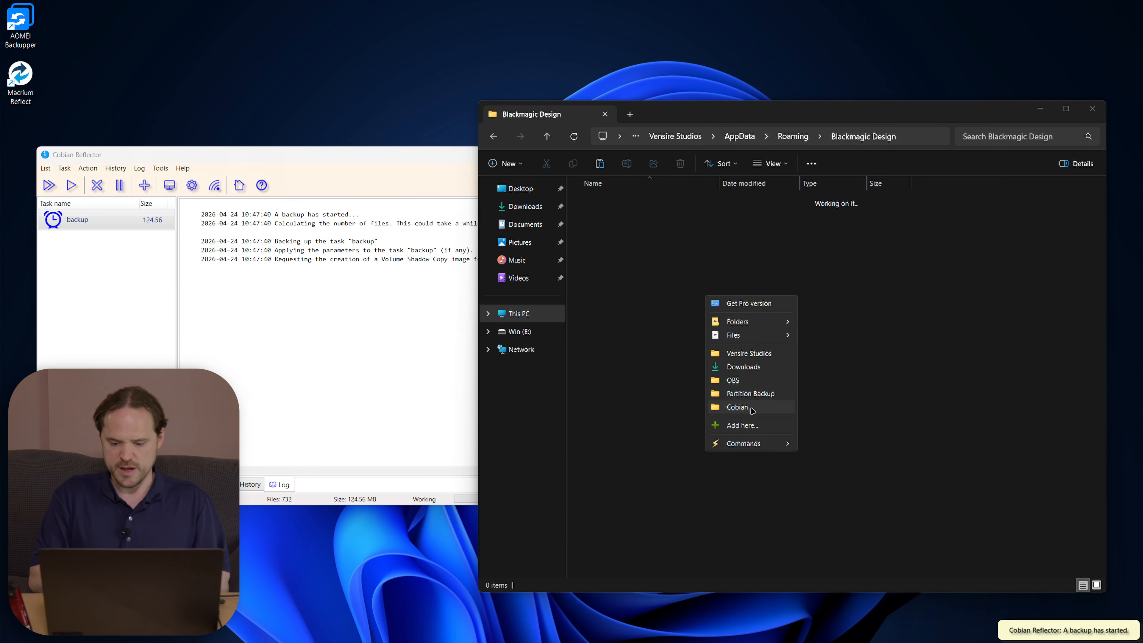
{"action": "left_click", "coordinate": [748, 408]}
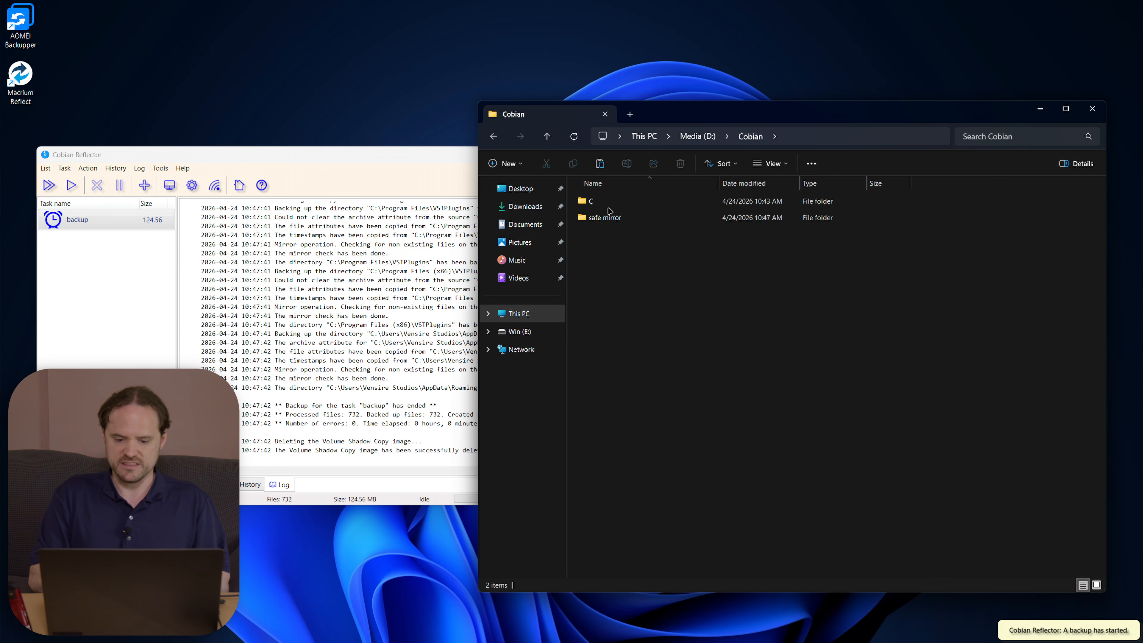
{"action": "double_click", "coordinate": [595, 201]}
Step: Browse Users\…\AppData\Roaming to the backup's Blackmagic Design folder, which again holds DaVinci Resolve
{"action": "left_click", "coordinate": [603, 235]}
{"action": "double_click", "coordinate": [603, 235]}
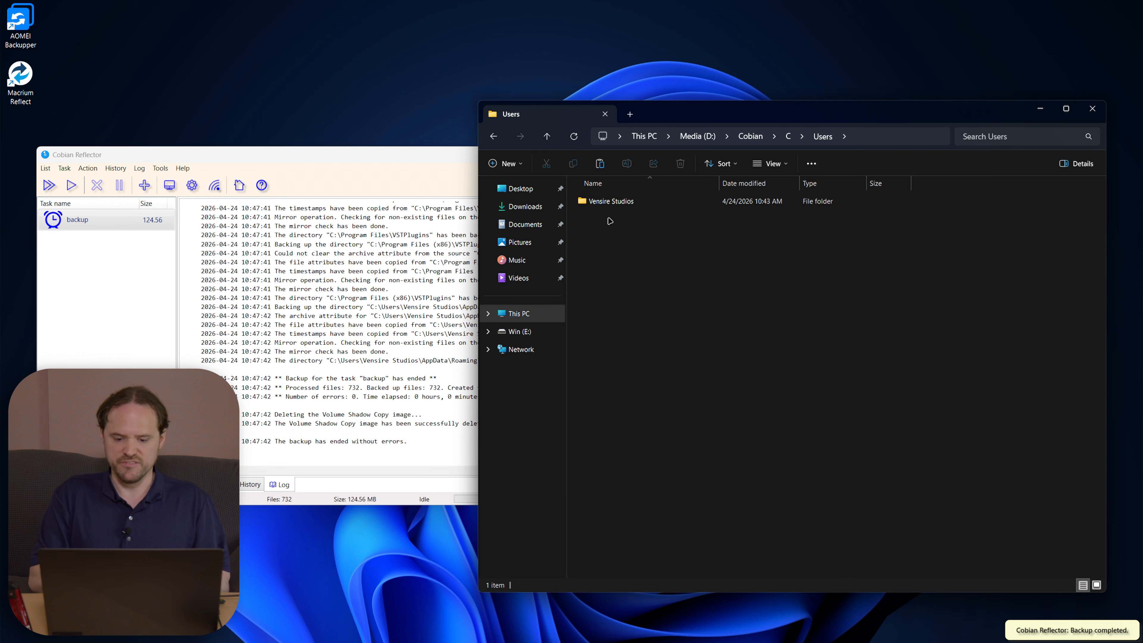
{"action": "double_click", "coordinate": [612, 202]}
{"action": "double_click", "coordinate": [623, 204]}
{"action": "double_click", "coordinate": [623, 203]}
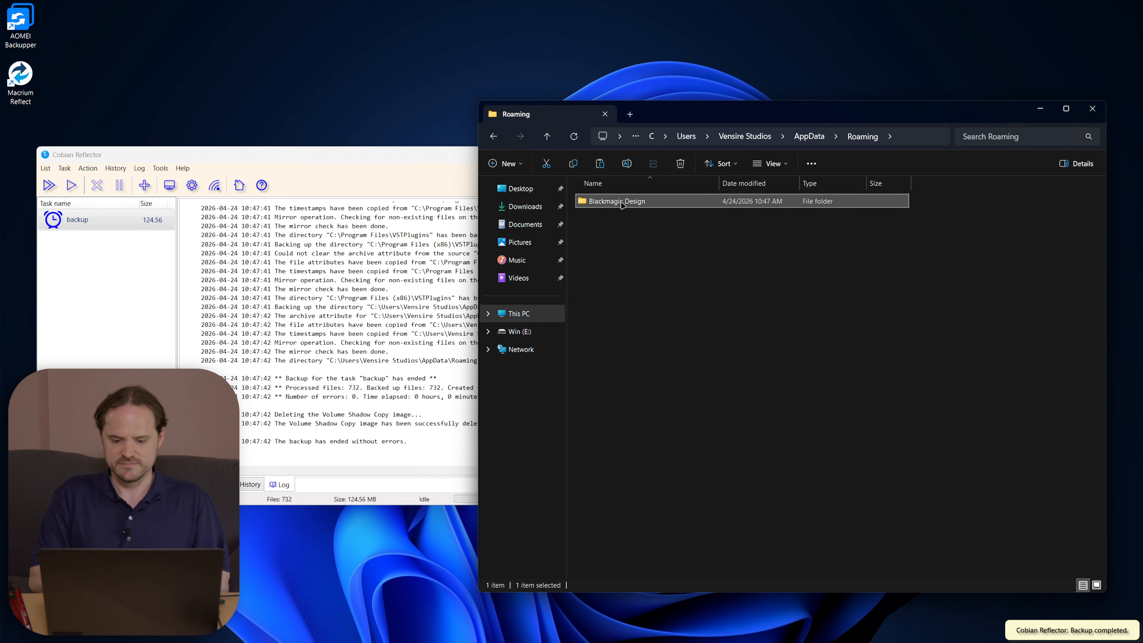
{"action": "double_click", "coordinate": [623, 202]}
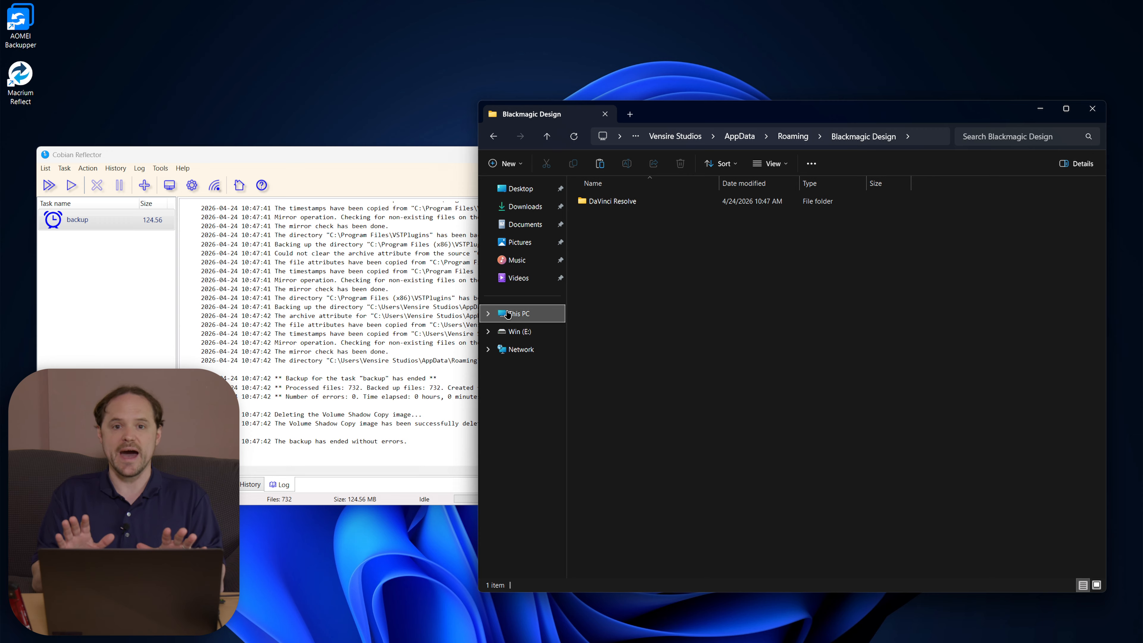
Step: Switch Explorer to This PC, clear the drive selection, and close the window
{"action": "left_click", "coordinate": [529, 312]}
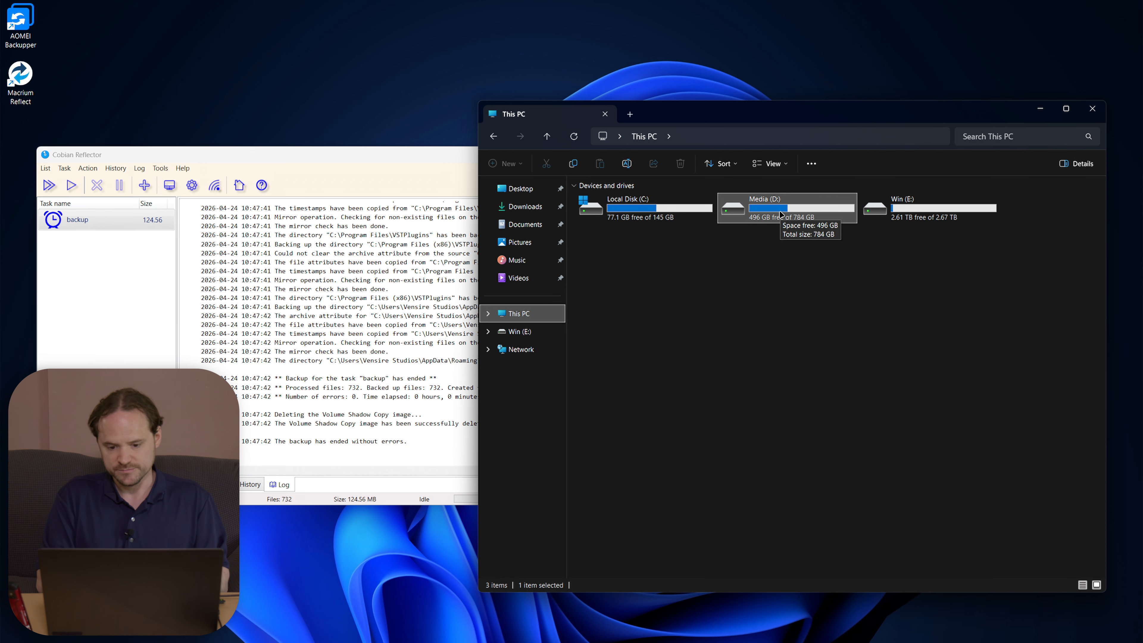
{"action": "left_click", "coordinate": [905, 351]}
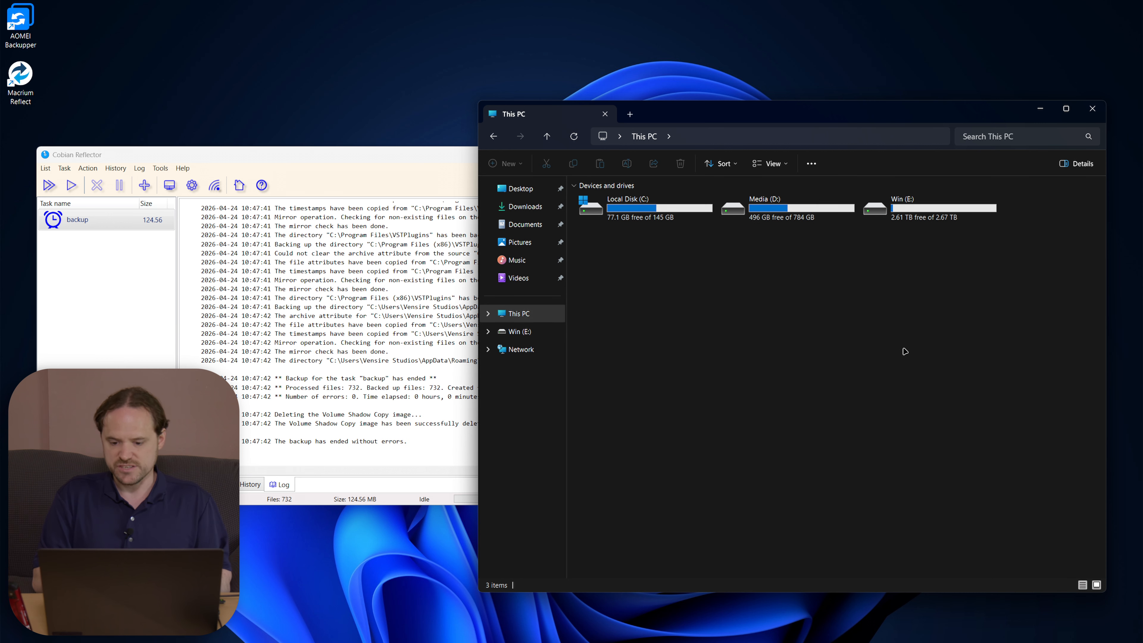
{"action": "left_click", "coordinate": [1093, 109]}
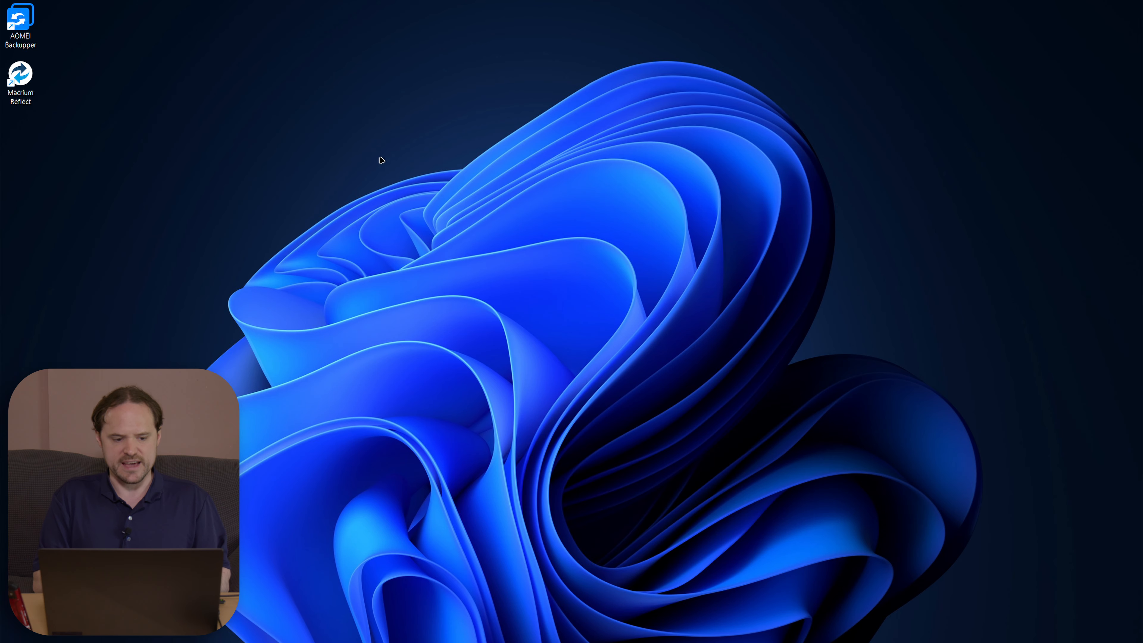
{"action": "left_click", "coordinate": [1055, 630]}
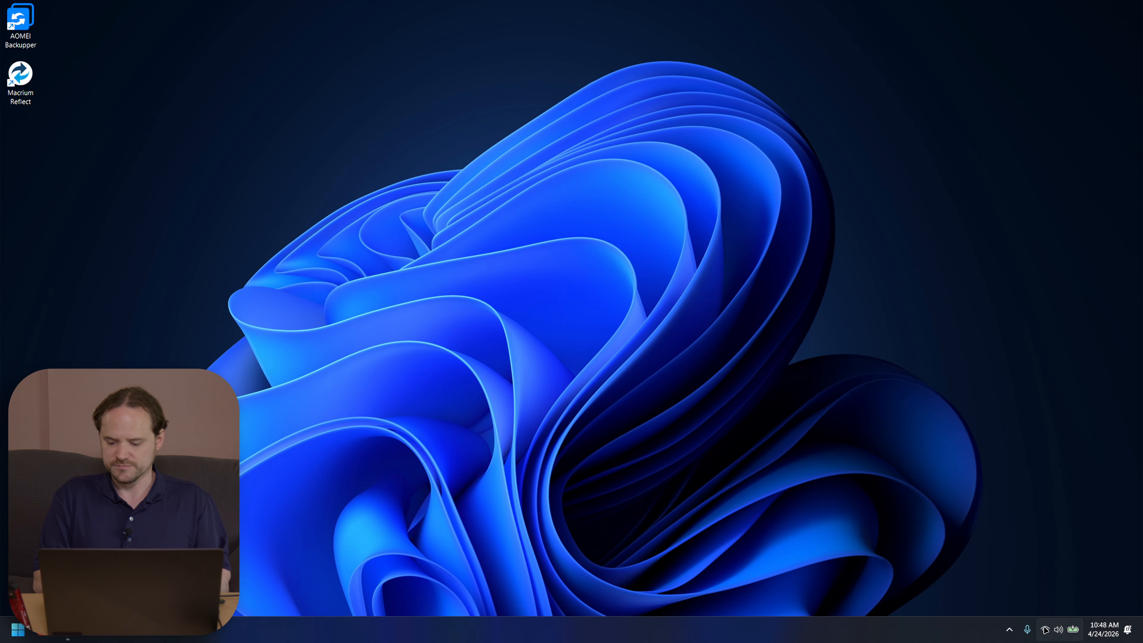
{"action": "left_click", "coordinate": [989, 420]}
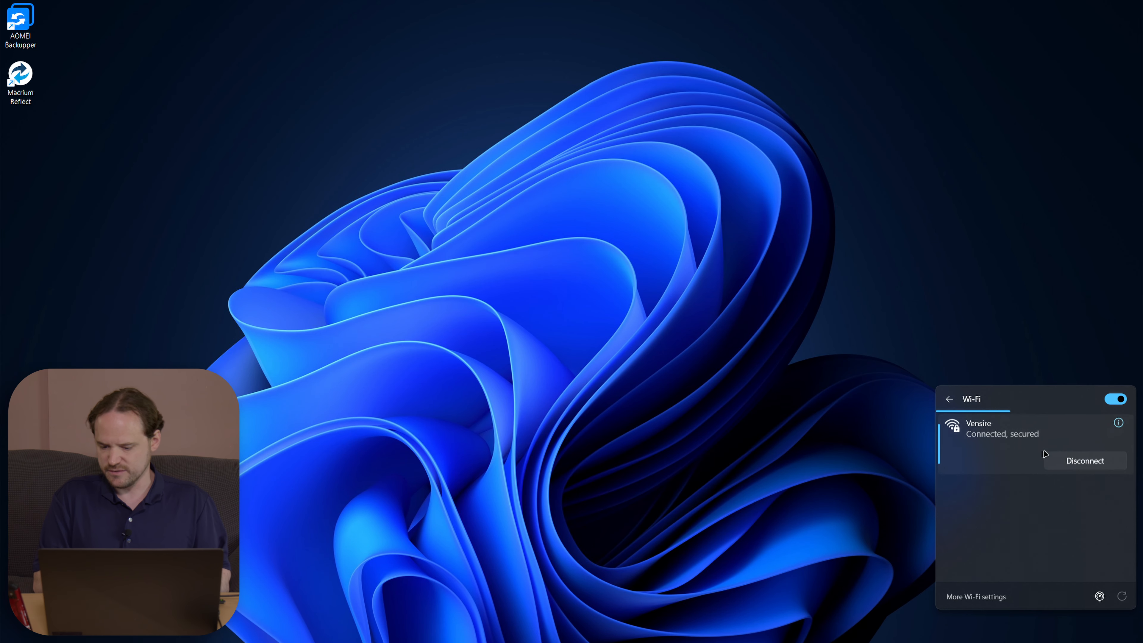
{"action": "left_click", "coordinate": [416, 279]}
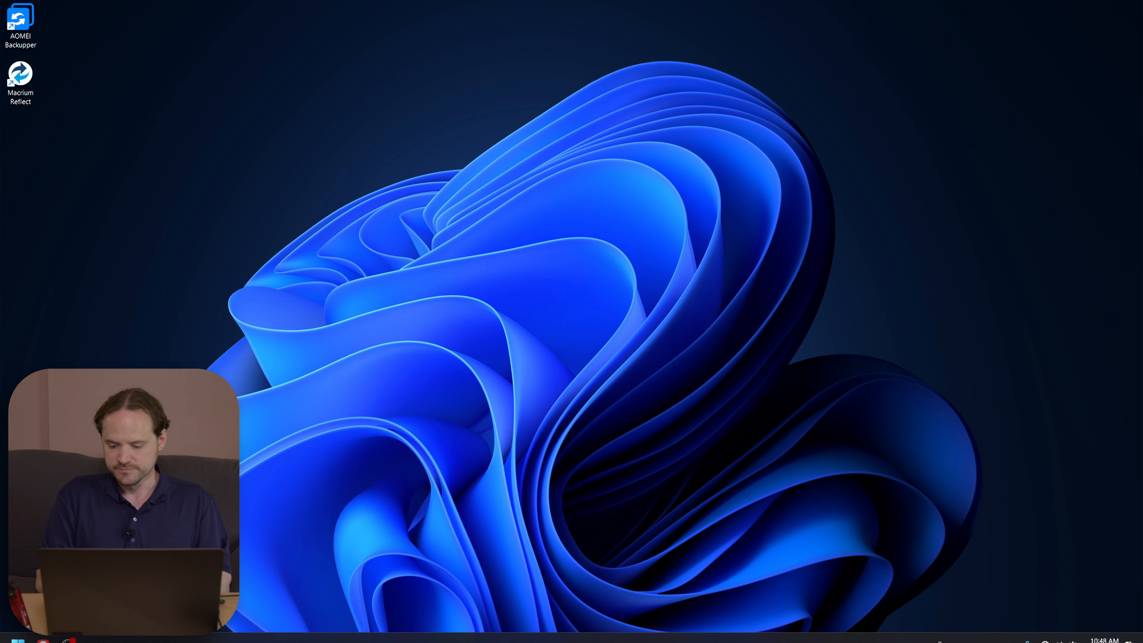
{"action": "left_click", "coordinate": [1010, 630]}
{"action": "left_click", "coordinate": [1010, 630]}
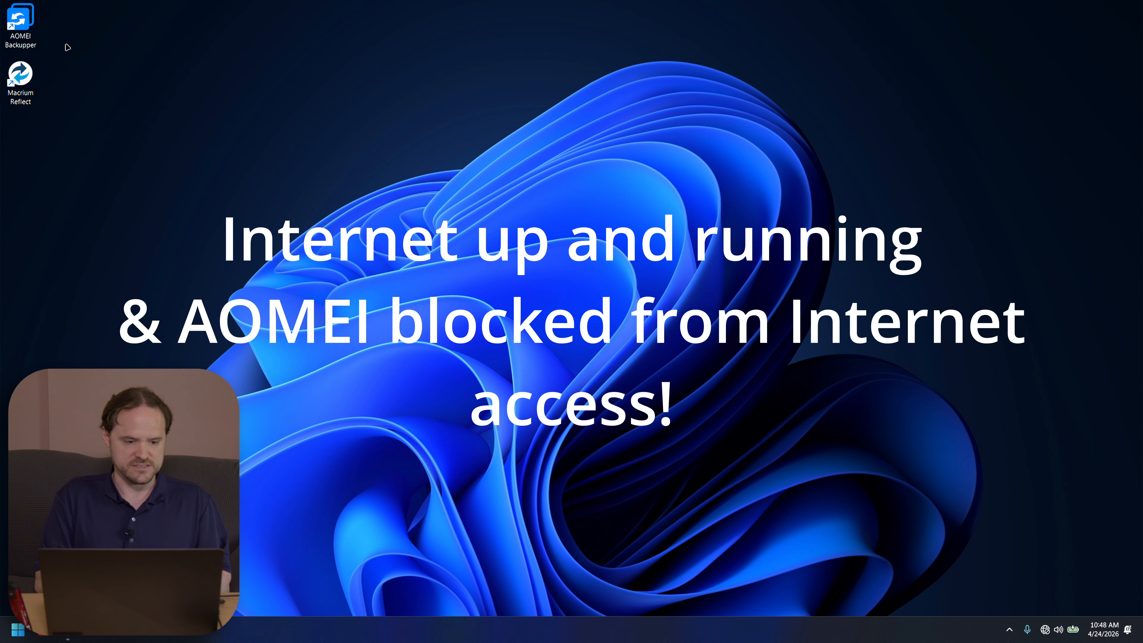
Step: Launch AOMEI Backupper from its desktop icon and show the Backup page
{"action": "double_click", "coordinate": [26, 20]}
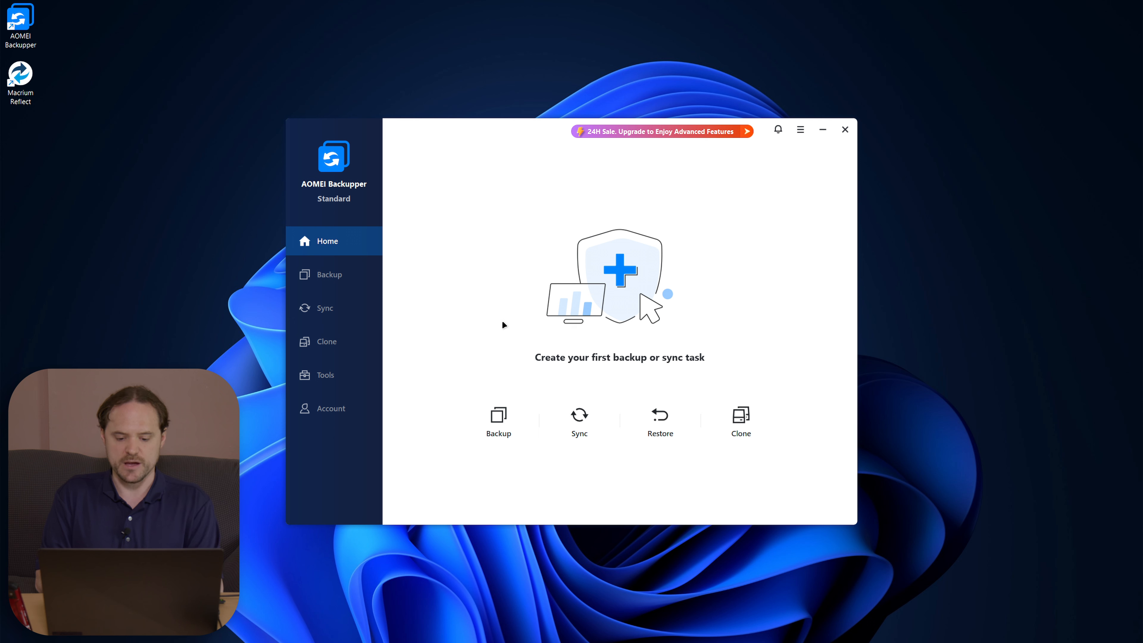
{"action": "left_click", "coordinate": [485, 423]}
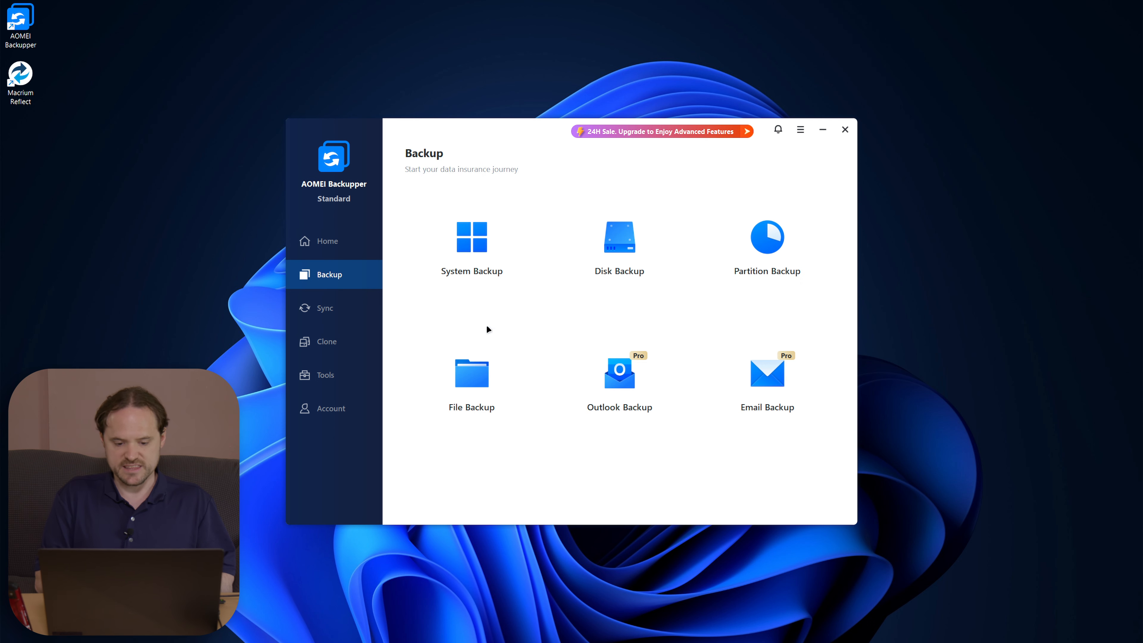